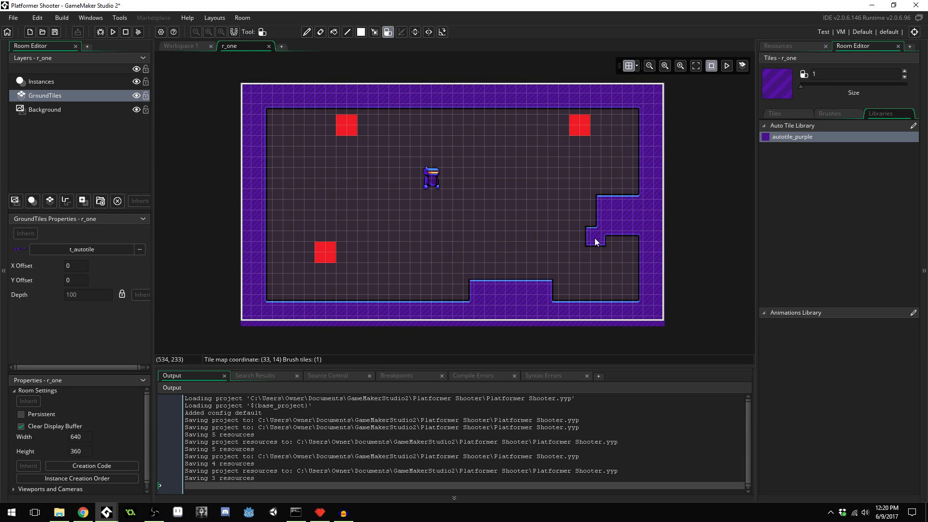
Paint purple autotile ground in the room: a raised floor section, a left-wall ledge and floating blocks near the player
left_click(297, 300)
left_click_drag(324, 300, 352, 301)
left_click(277, 106)
left_click(312, 190)
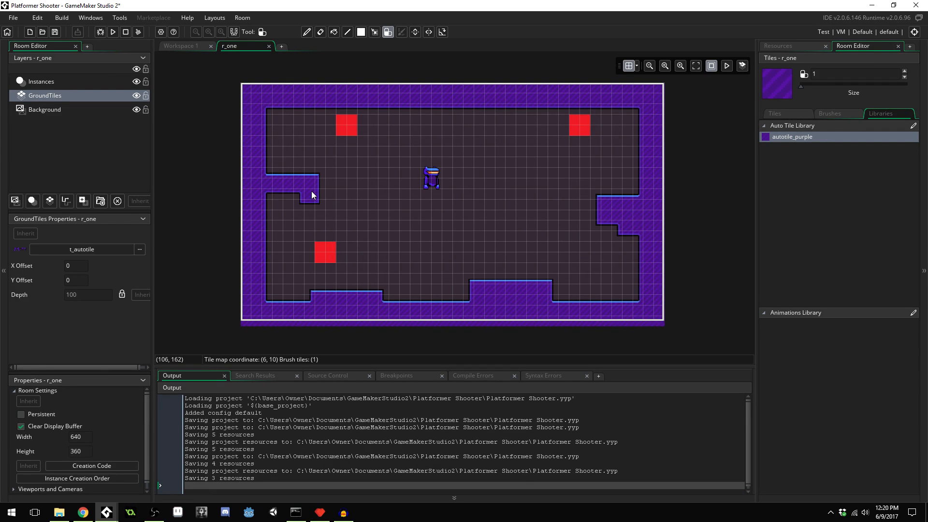
left_click(485, 167)
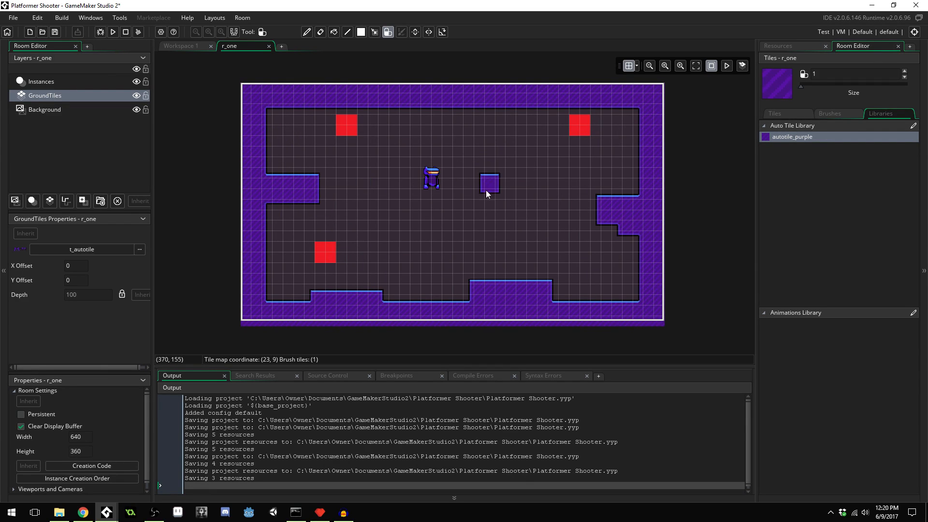
left_click_drag(418, 234, 435, 236)
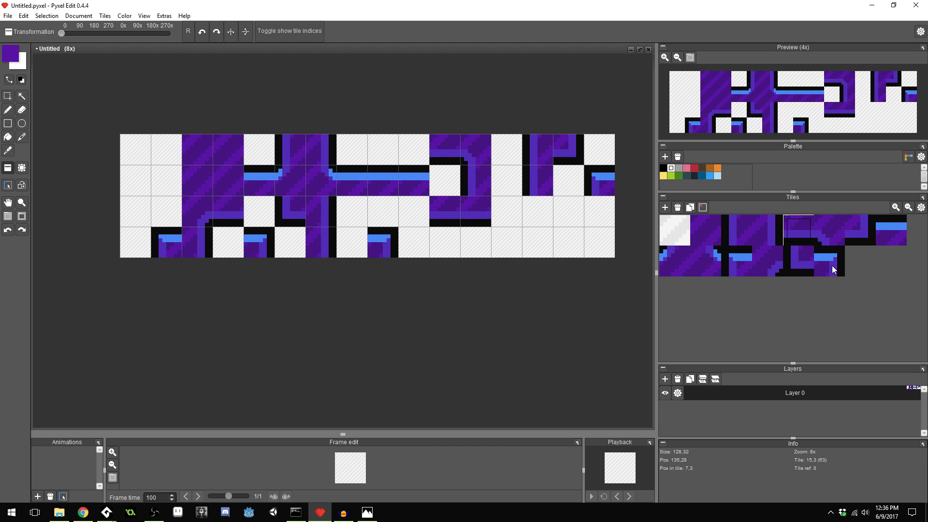
In Pyxel Edit, pick tile 12 and another existing tile for placement on the tile sheet canvas
left_click(802, 264)
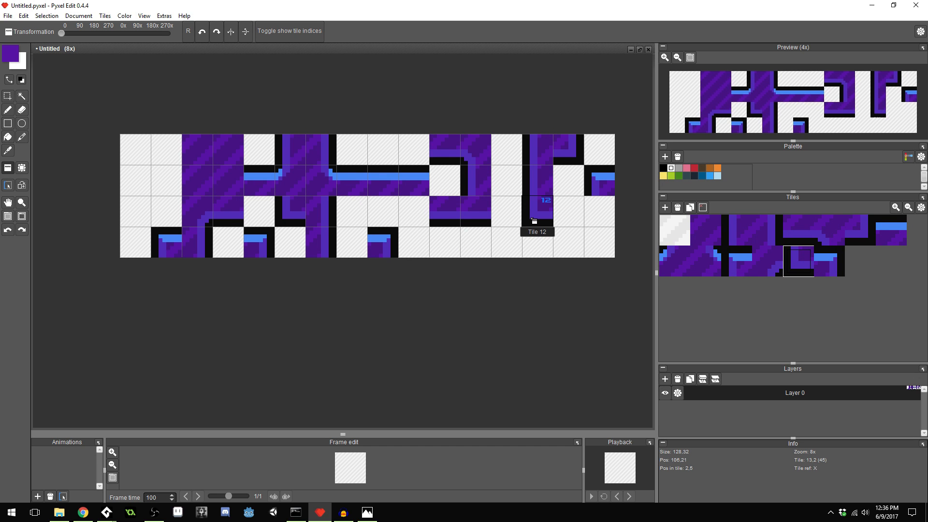
left_click(871, 238)
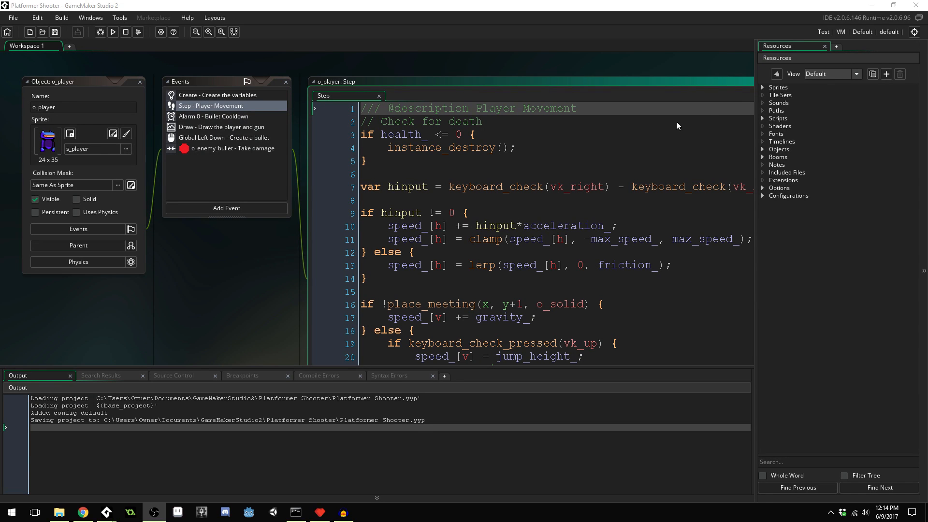
In GameMaker Studio 2, create a new sprite resource and name it s_autotile
left_click(763, 88)
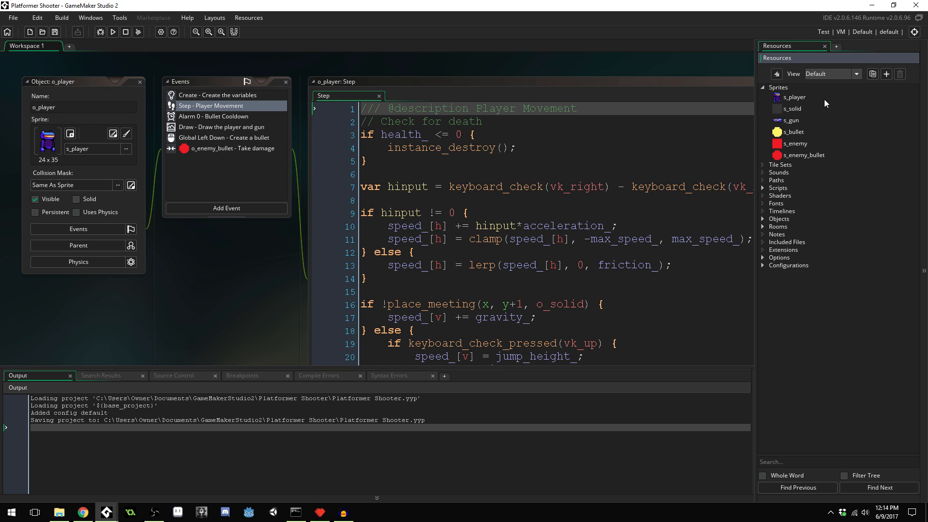
right_click(786, 90)
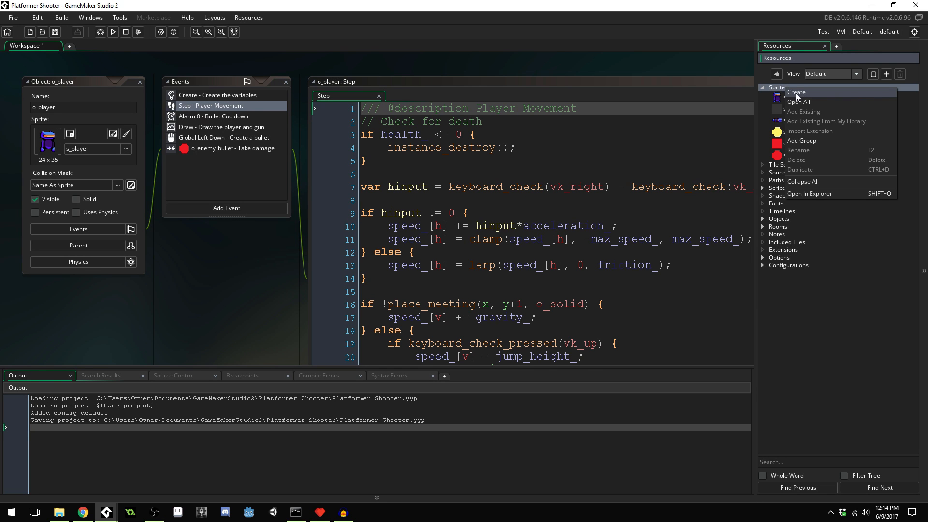
left_click(797, 94)
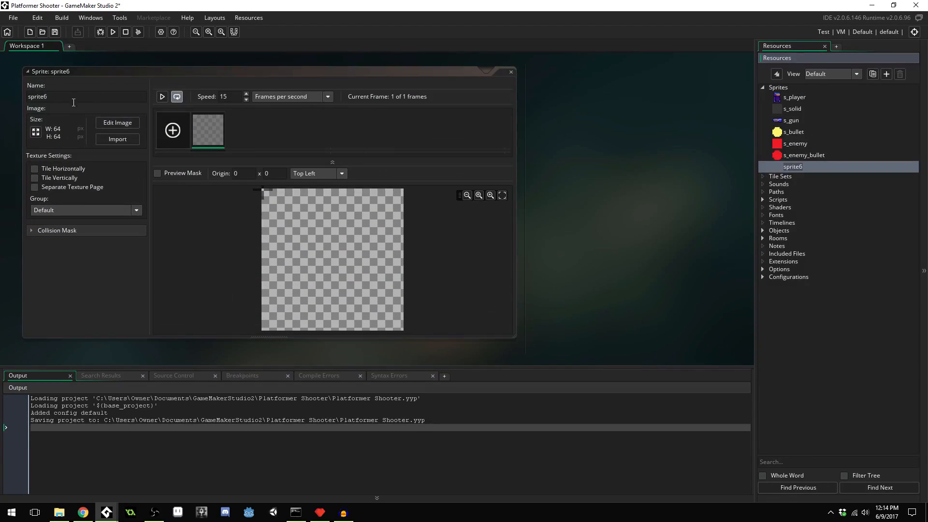
left_click_drag(71, 97, 26, 98)
type("s_")
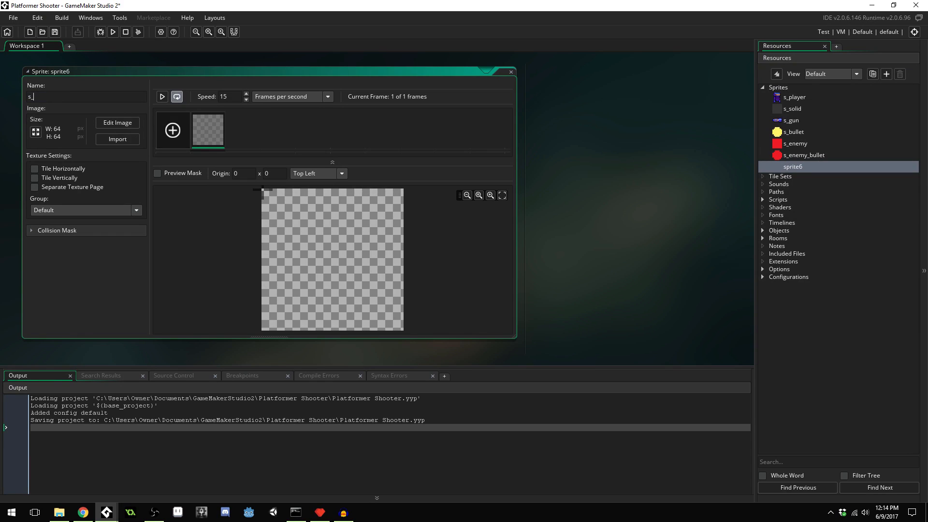
type("autotile")
Import the autotile image from the Desktop into the s_autotile sprite and close the sprite editor
left_click(123, 140)
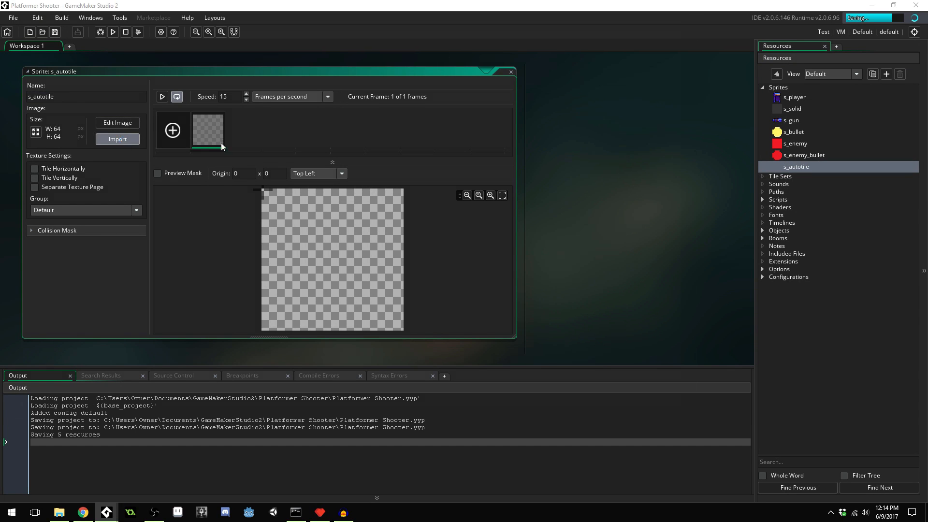
left_click(290, 109)
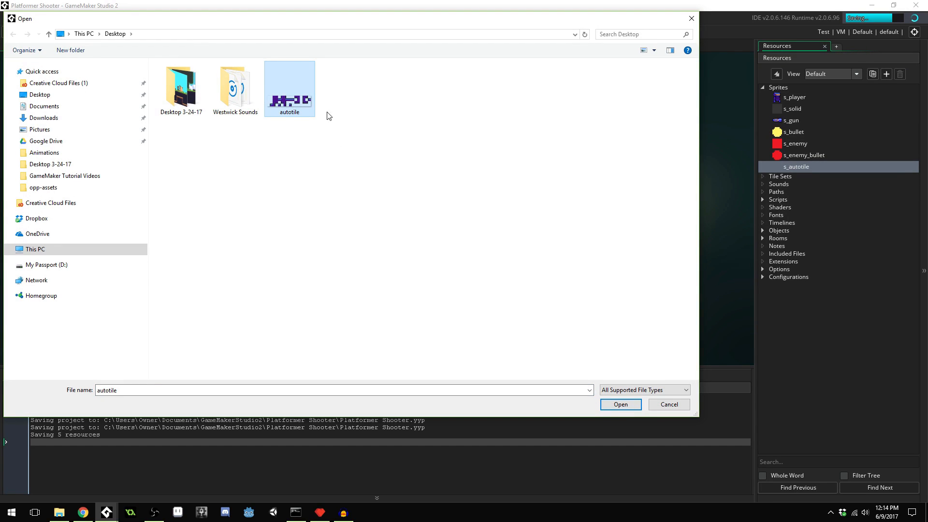
left_click(610, 407)
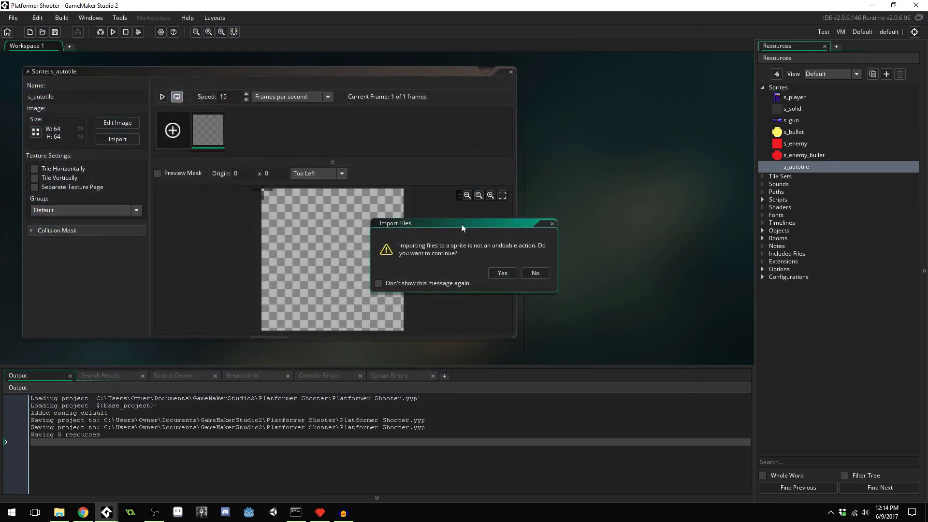
left_click(502, 274)
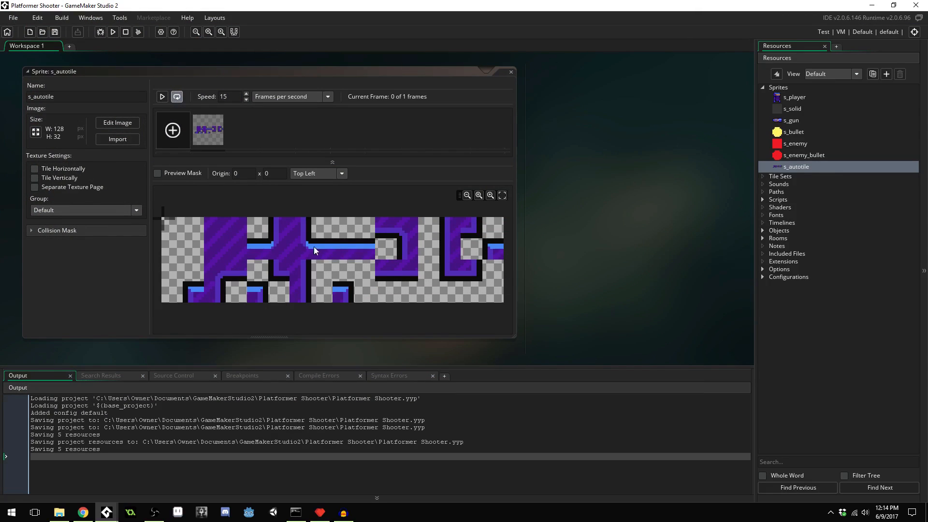
left_click(512, 72)
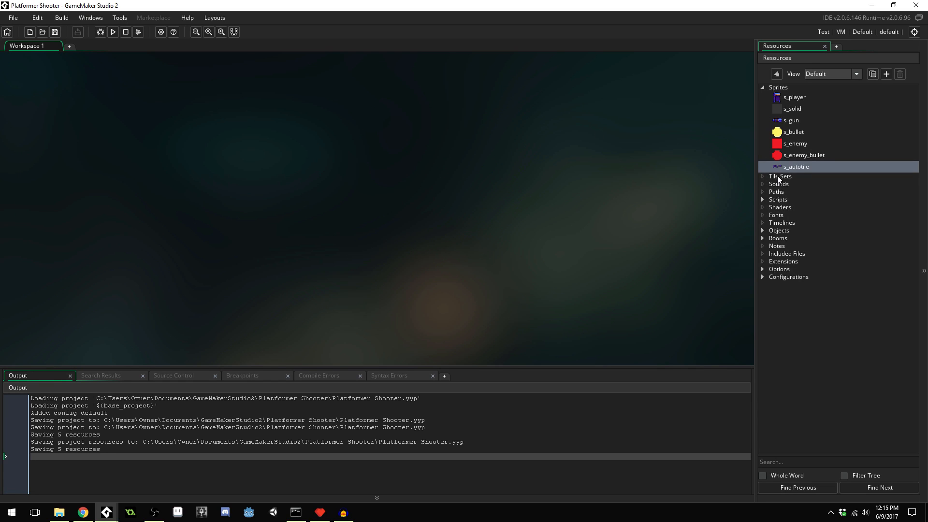
Create a tile set named t_autotile and assign the s_autotile sprite to it
right_click(779, 177)
left_click(786, 180)
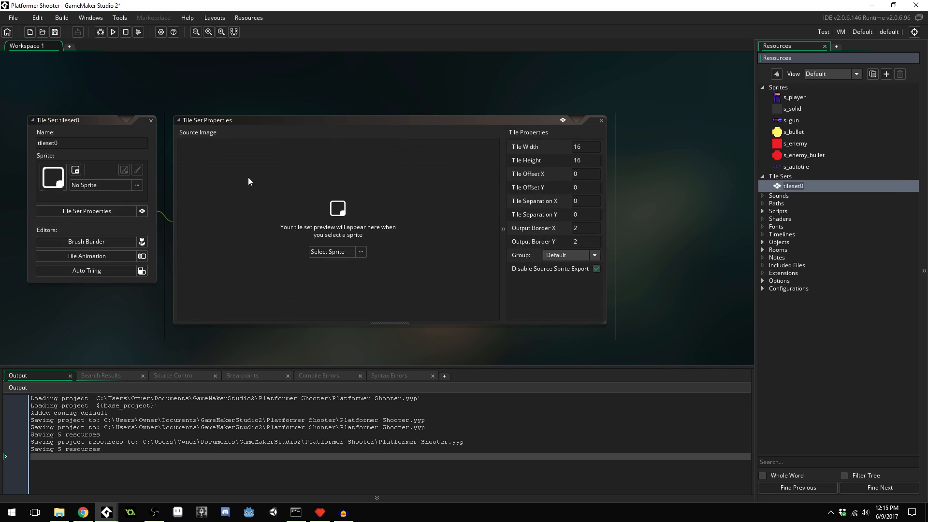
double_click(58, 142)
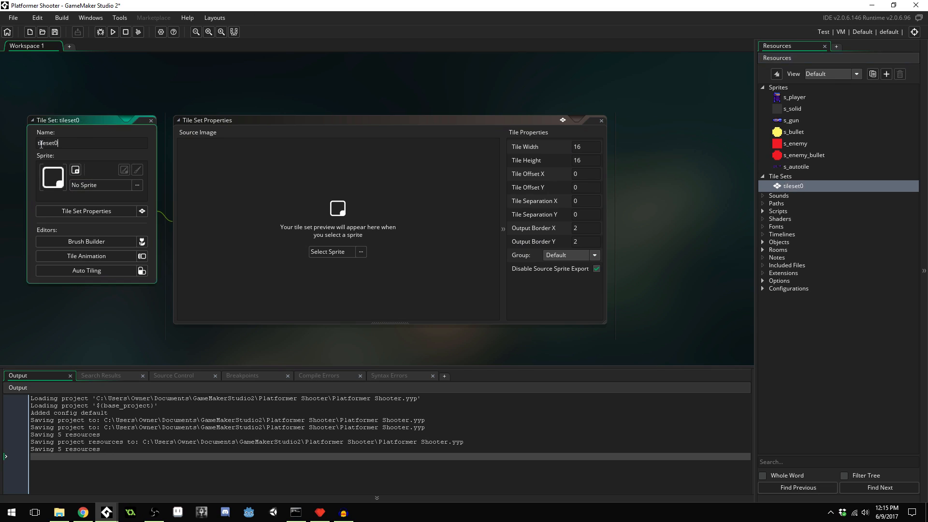
type("t_autotile")
left_click(97, 186)
left_click(208, 249)
Open the Auto Tiling editor for t_autotile and check the tile width and height in the tile set properties
middle_click_drag(280, 218, 359, 302)
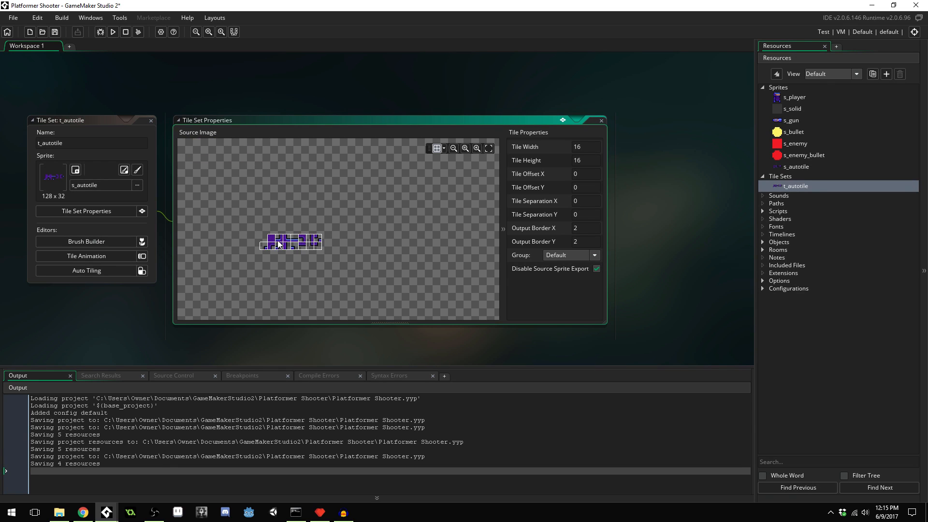
scroll(288, 199, "up", 5, "ctrl")
scroll(288, 192, "up", 2, "ctrl")
middle_click_drag(321, 262, 337, 261)
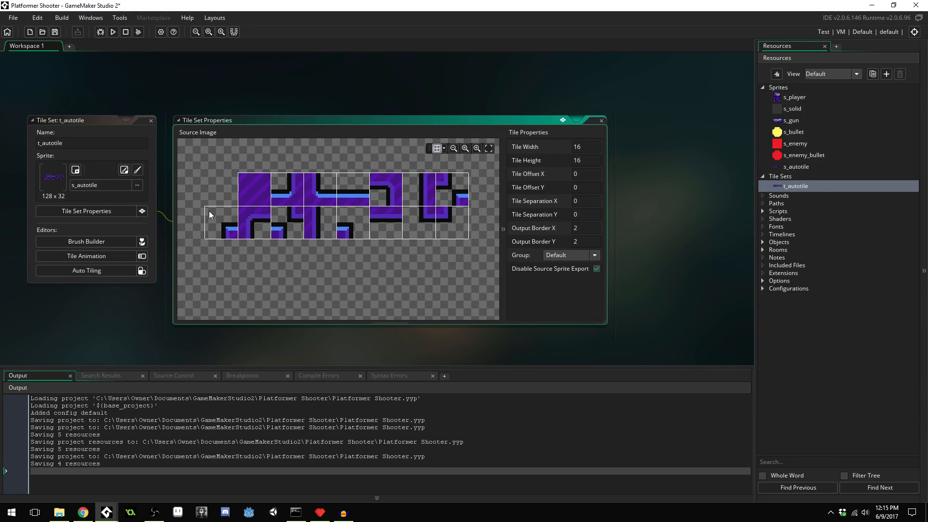
left_click(94, 269)
left_click_drag(329, 242, 359, 242)
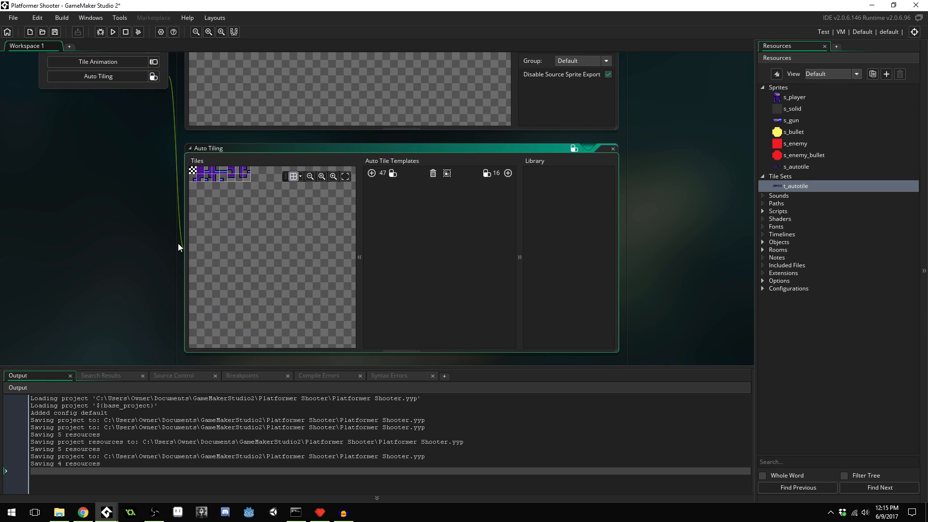
middle_click_drag(103, 174, 99, 298)
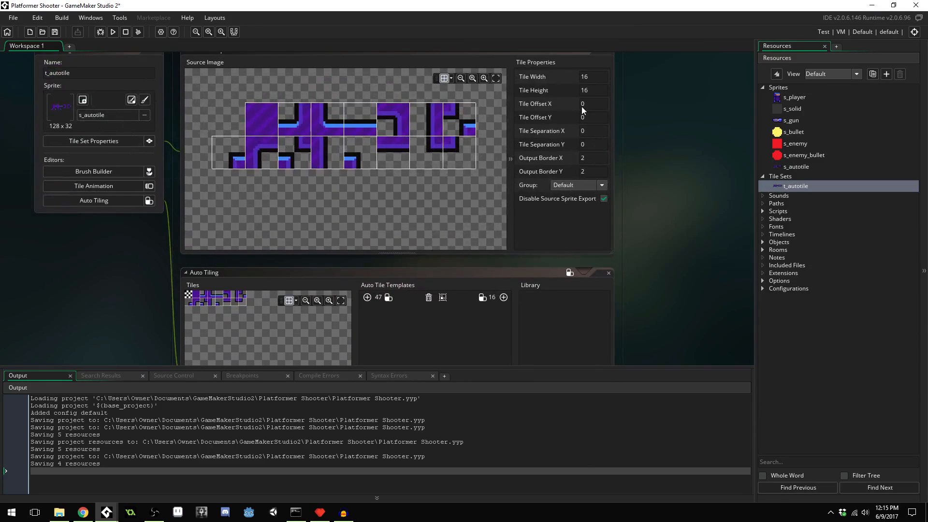
left_click(588, 77)
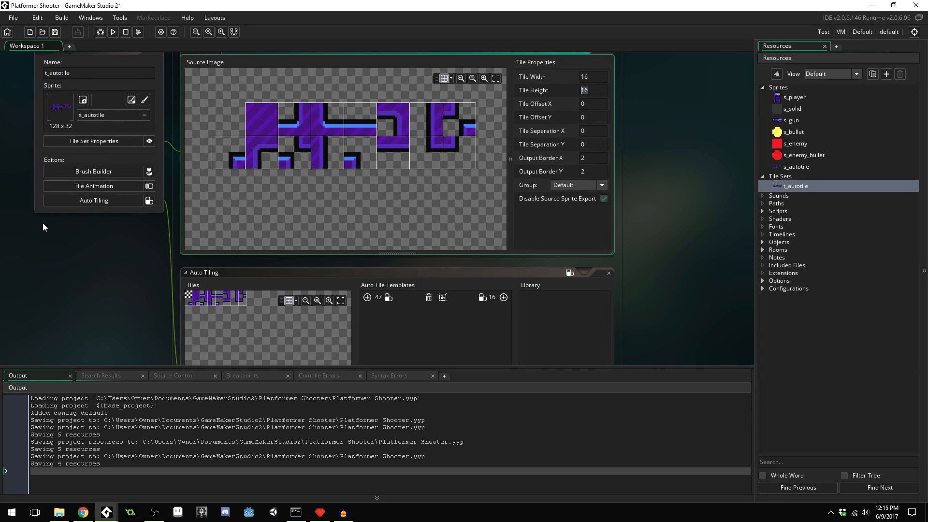
Widen the Auto Tiling window and its Tiles pane so the whole tile set fits in view
middle_click_drag(94, 275, 91, 163)
scroll(275, 238, "up", 1)
scroll(270, 244, "up", 1)
scroll(257, 261, "down", 1)
middle_click_drag(235, 269, 236, 268)
scroll(260, 250, "up", 5)
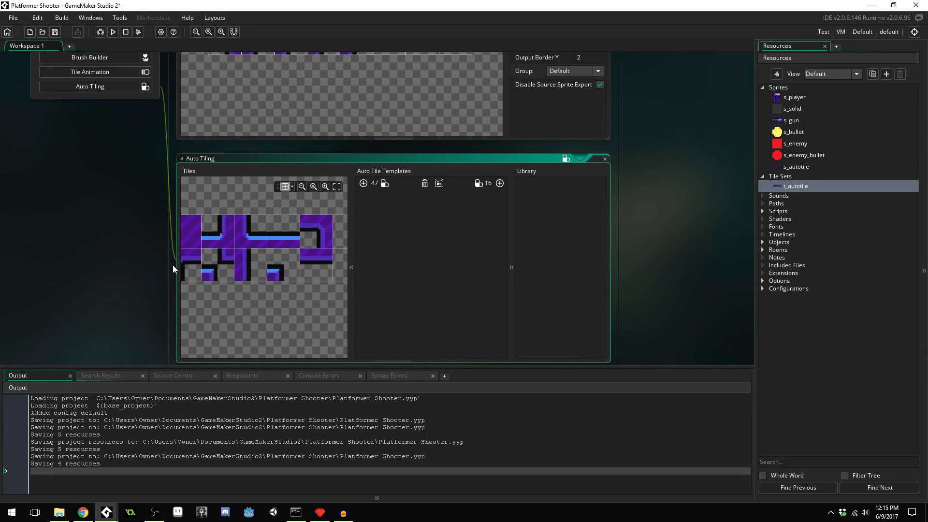
left_click_drag(170, 266, 29, 266)
left_click_drag(611, 247, 709, 250)
middle_click_drag(228, 285, 270, 291)
left_click_drag(307, 282, 359, 283)
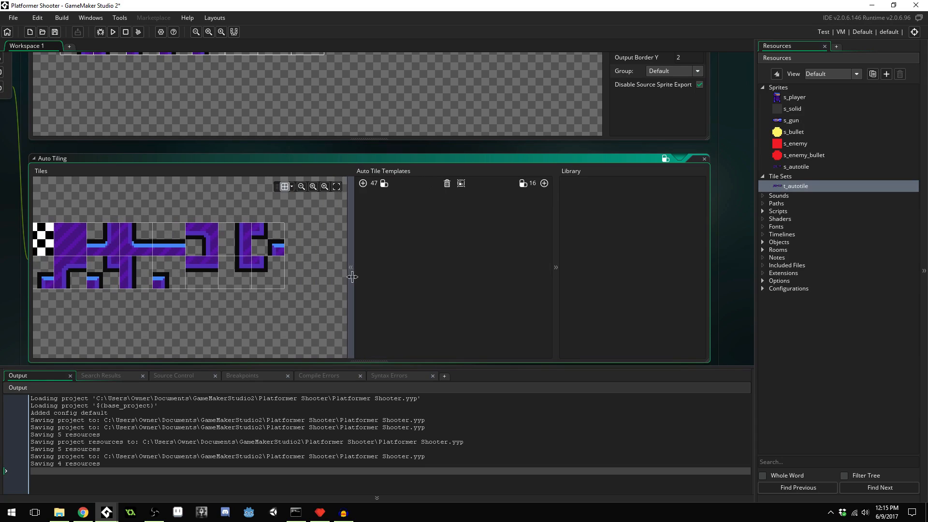
middle_click_drag(260, 294, 285, 300)
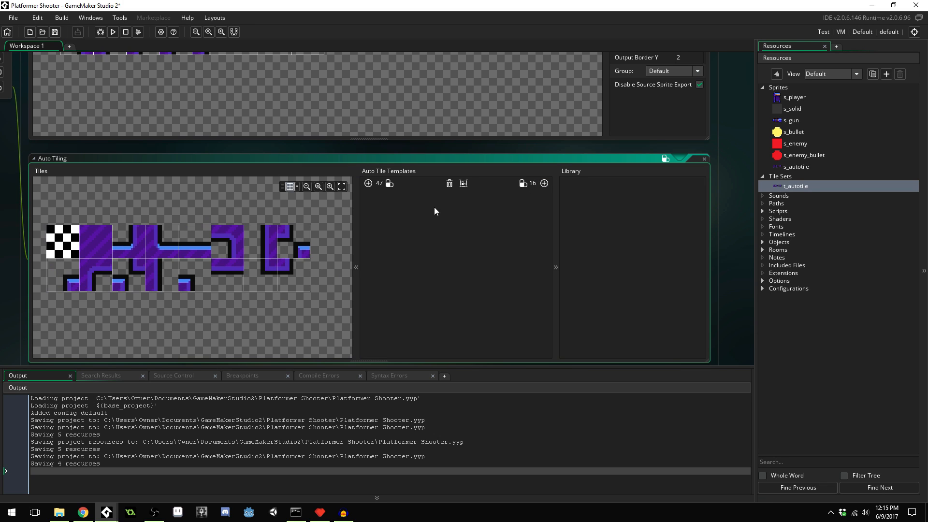
Add a 16-tile auto tile template and assign the seven purple tiles of the tile set's first row to its first seven slots
left_click(545, 184)
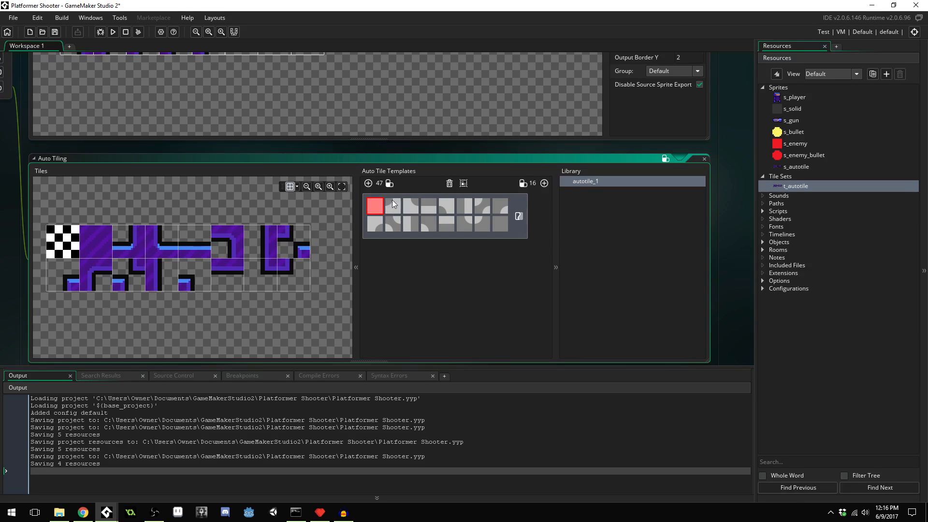
left_click(103, 239)
left_click(136, 239)
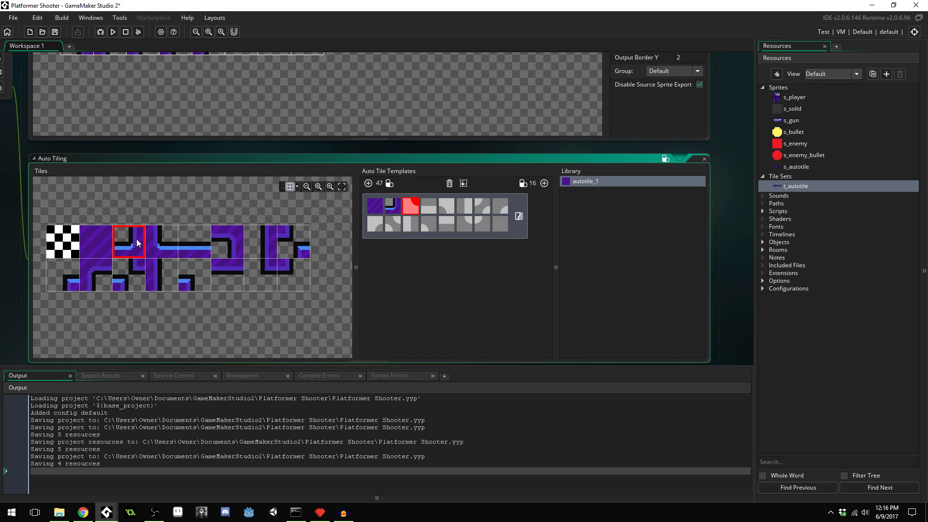
left_click(160, 243)
left_click(196, 245)
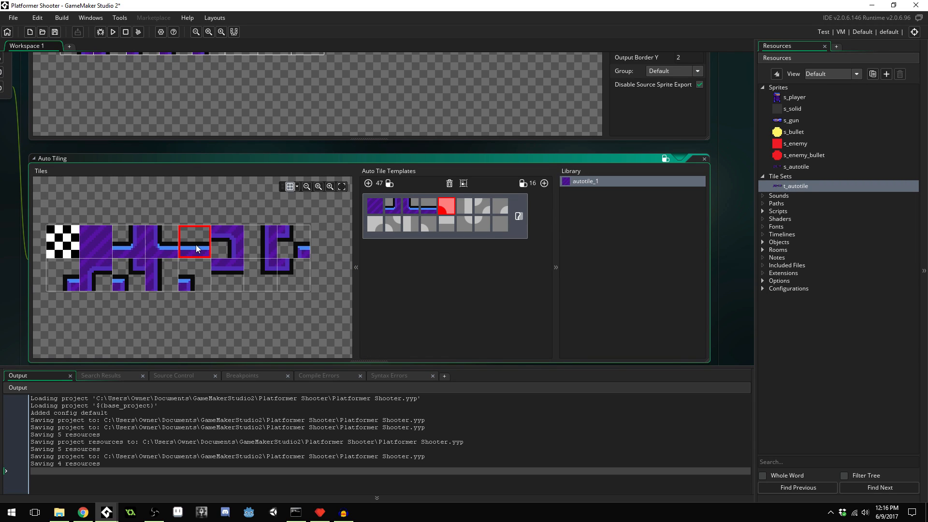
left_click(229, 242)
left_click(265, 245)
left_click(302, 245)
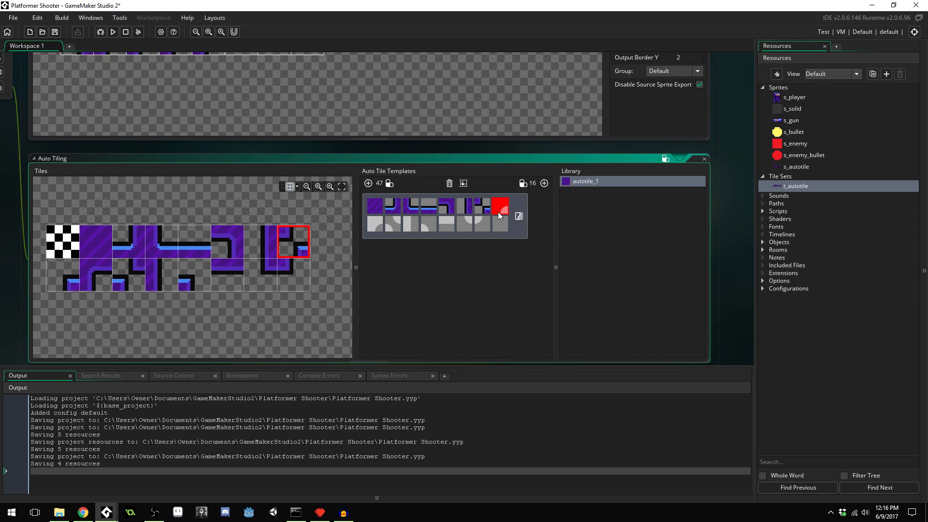
Fill the remaining template slots with the eight second-row tiles in order, assigning the checkered blank tile to the last slot
left_click(73, 283)
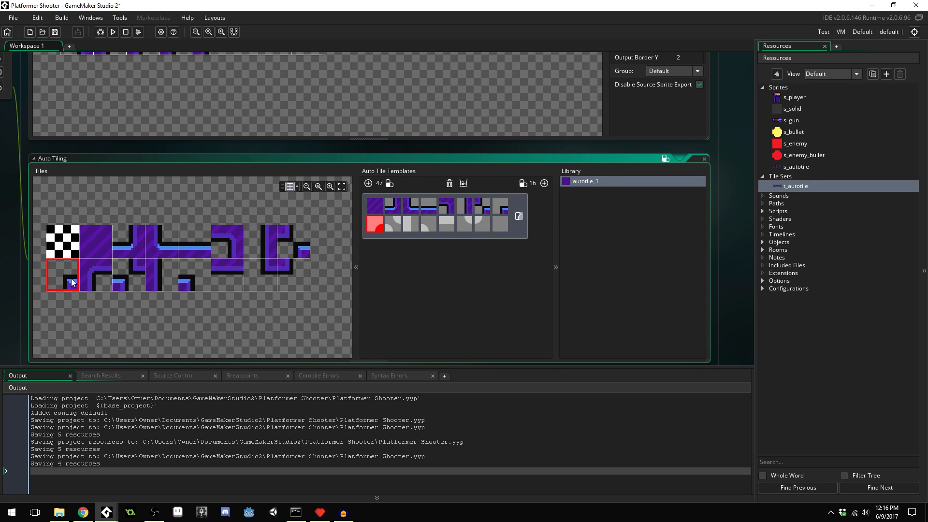
left_click(100, 283)
left_click(126, 283)
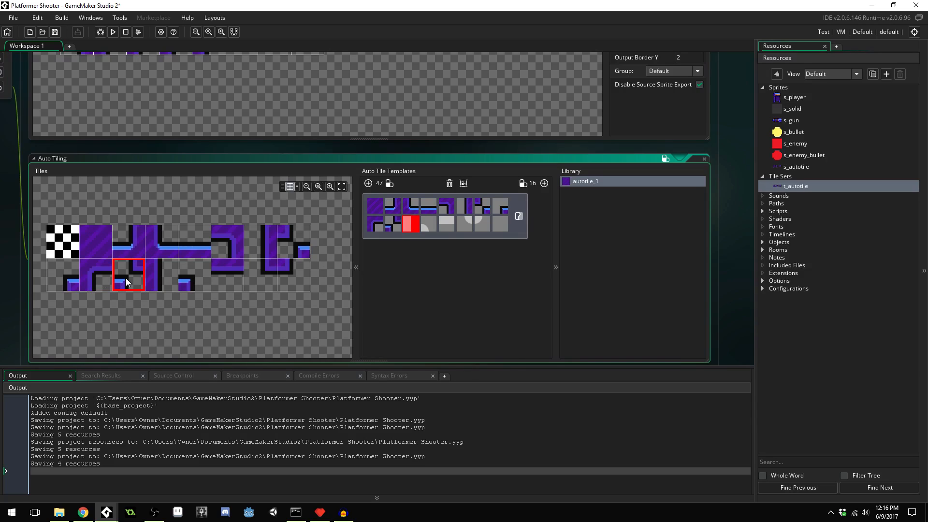
left_click(165, 278)
left_click(198, 280)
left_click(220, 281)
left_click(270, 281)
left_click(296, 279)
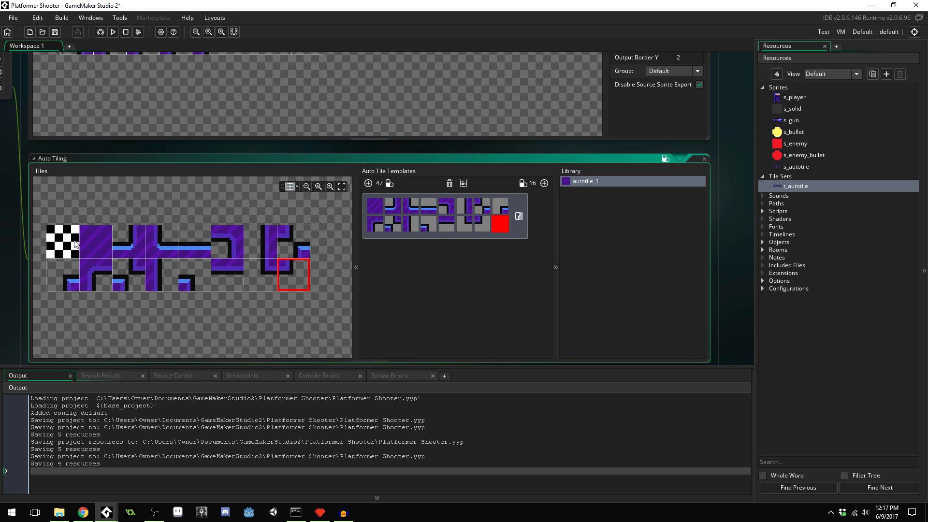
left_click(67, 247)
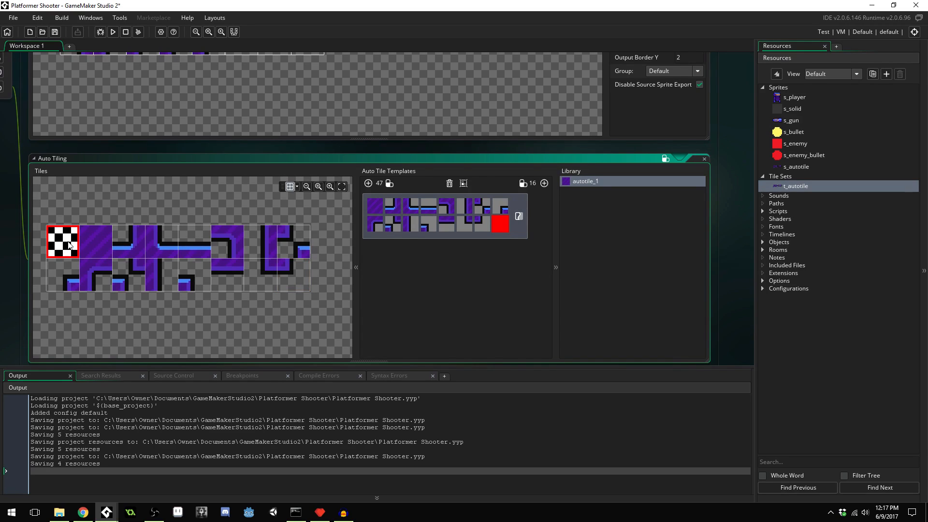
middle_click_drag(176, 320, 200, 322)
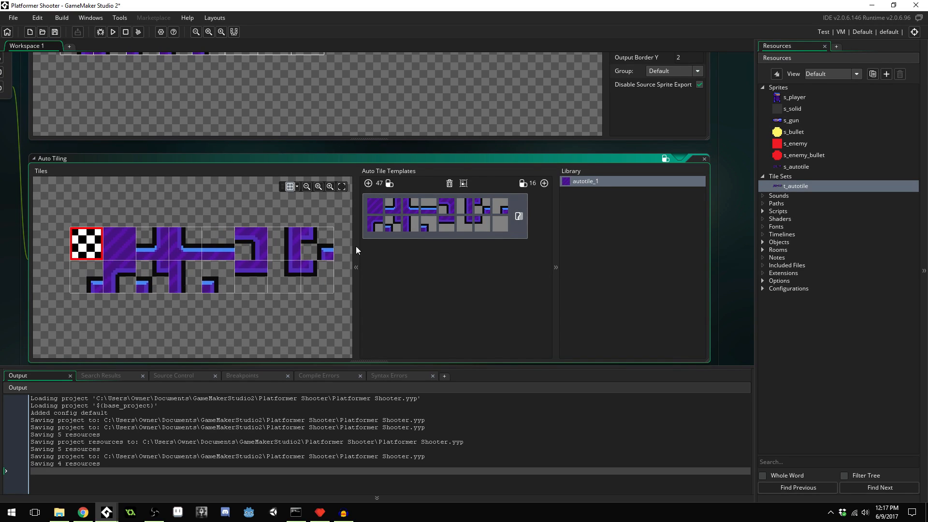
Rename the auto tile entry in the library to autotile_purple
right_click(598, 182)
left_click(613, 198)
key("BackSpace")
type("purple")
middle_click_drag(416, 281, 523, 378)
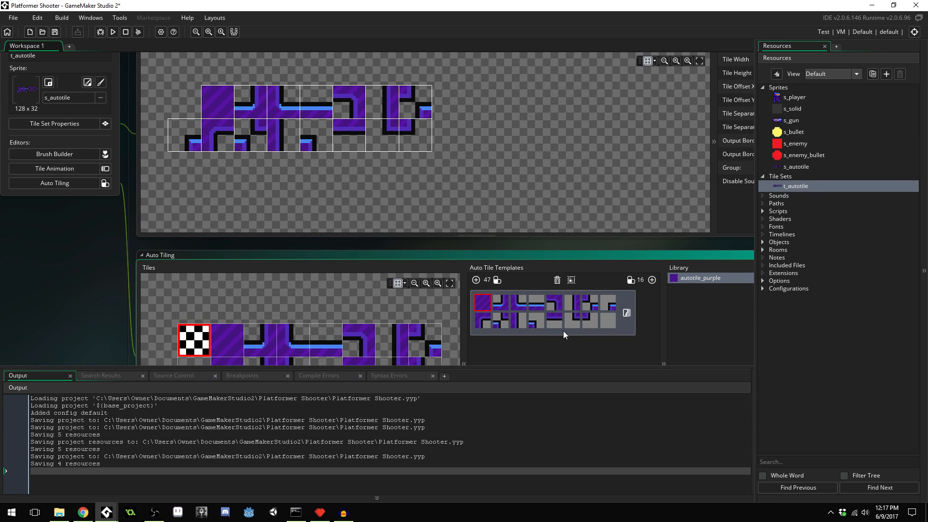
middle_click_drag(559, 349, 421, 144)
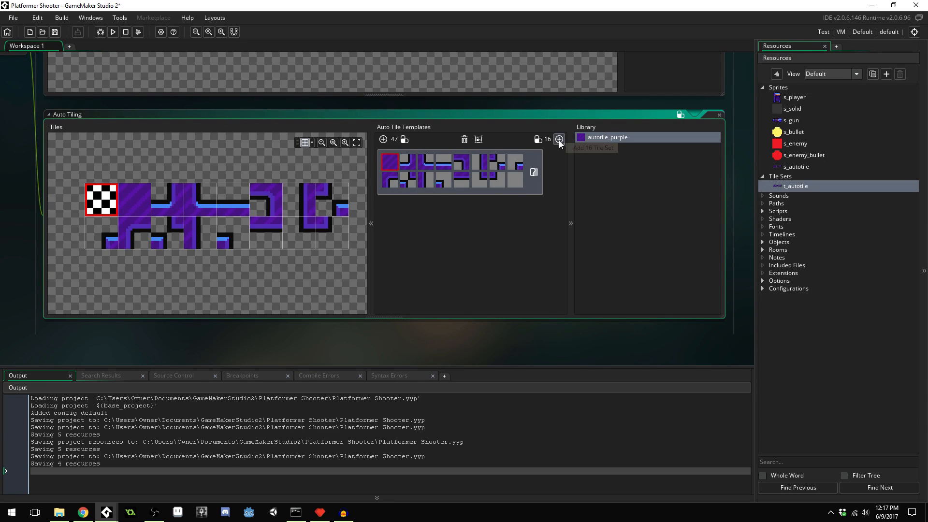
middle_click_drag(419, 238, 381, 71)
middle_click_drag(532, 130, 604, 156)
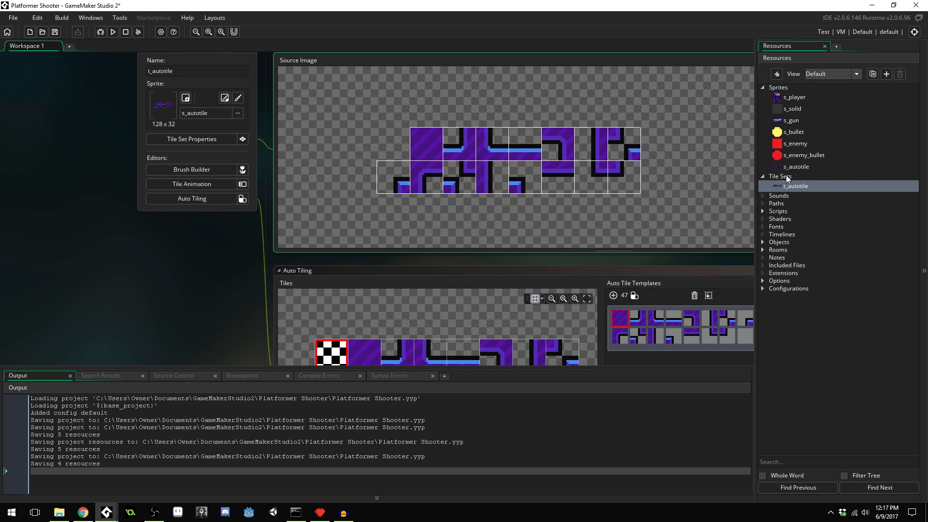
middle_click_drag(589, 195, 580, 163)
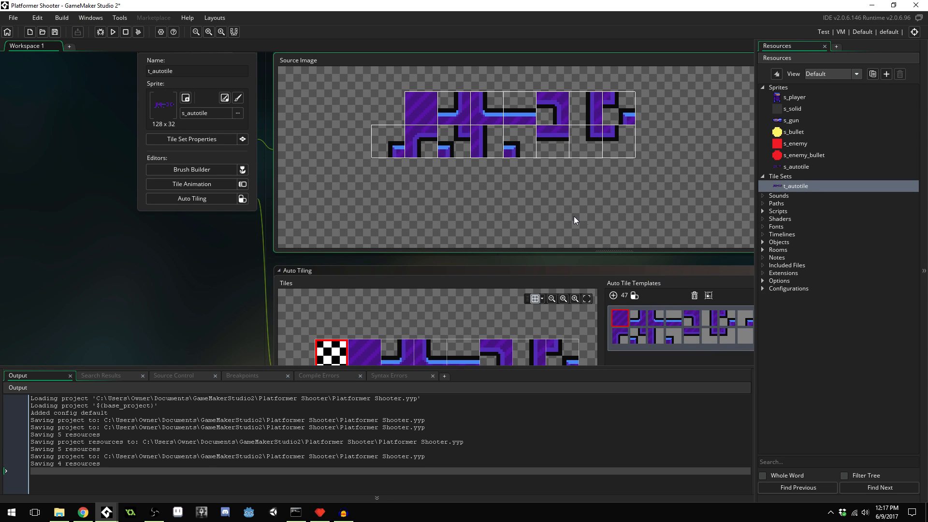
middle_click_drag(250, 280, 184, 251)
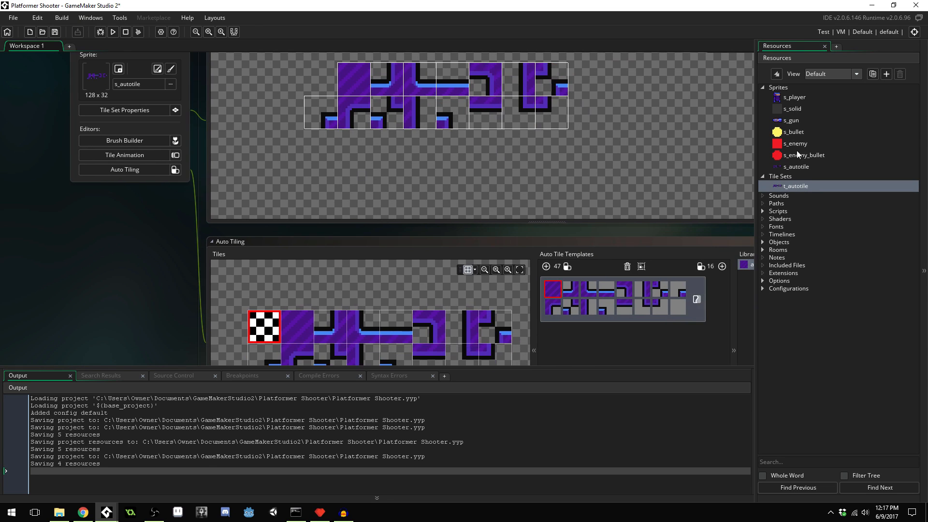
middle_click_drag(120, 274, 174, 274)
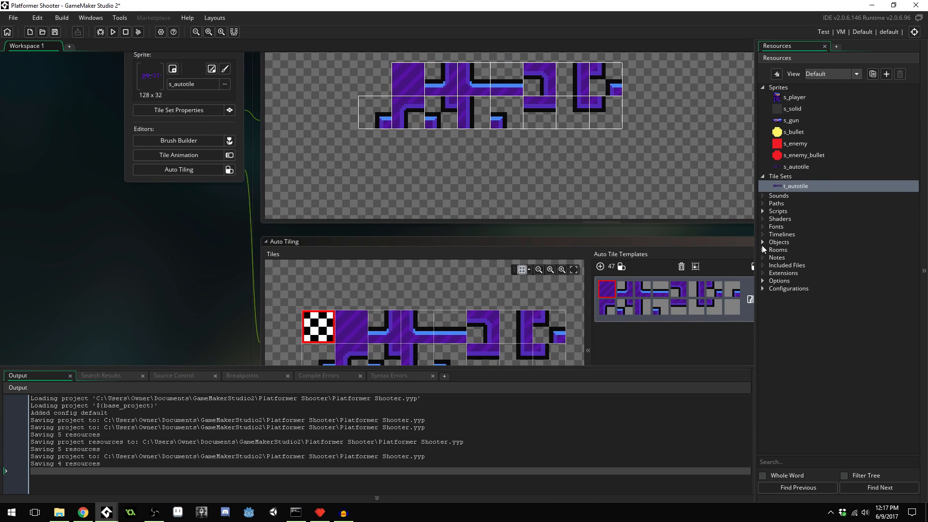
Open the room r_one from the project's rooms for editing
left_click(779, 250)
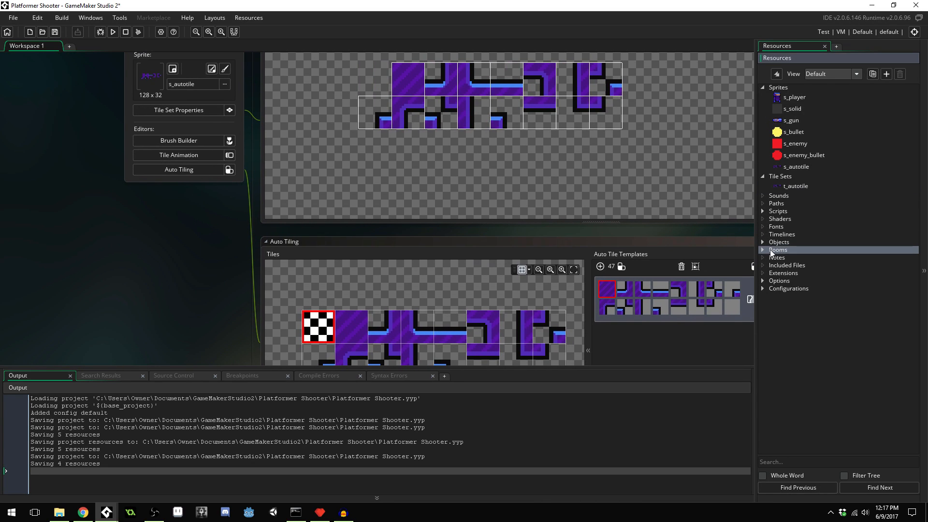
left_click(764, 250)
left_click(786, 260)
double_click(786, 260)
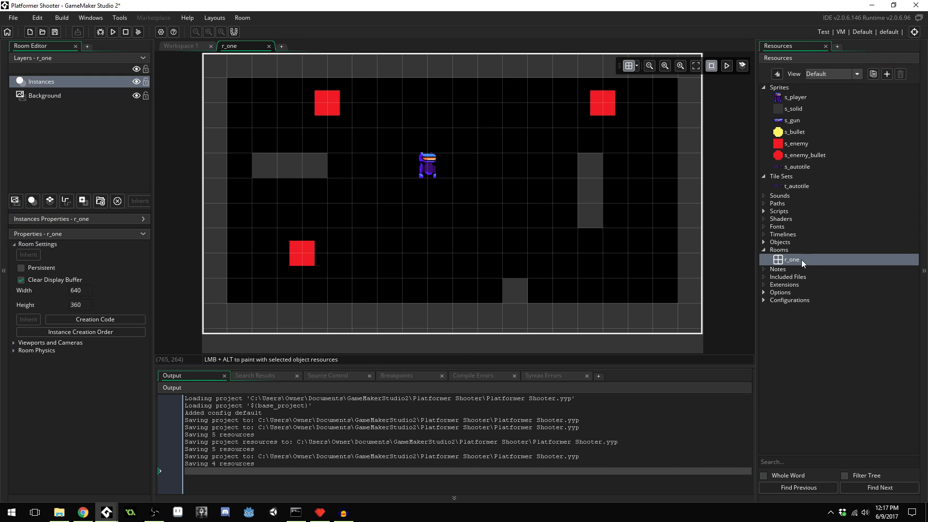
scroll(486, 223, "down", 2, "ctrl")
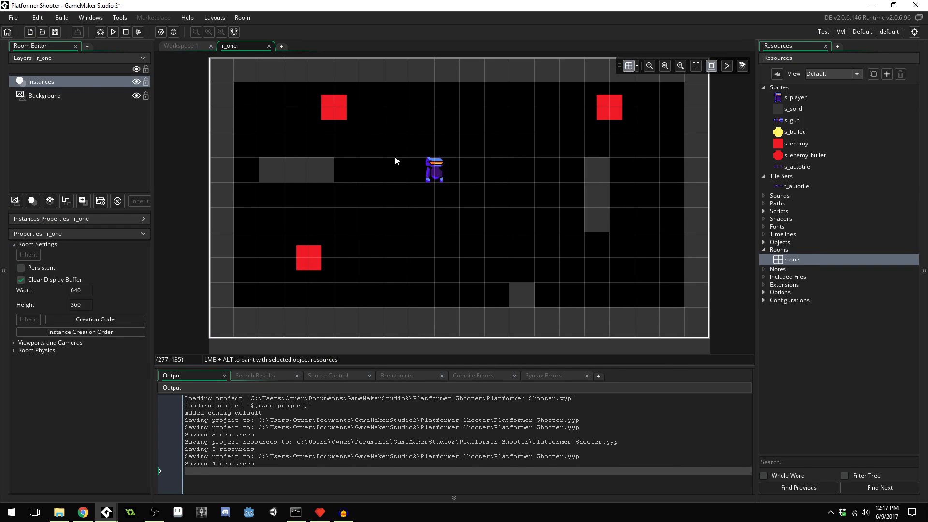
Set the Background layer's colour in r_one to a dark greyish purple
left_click(68, 98)
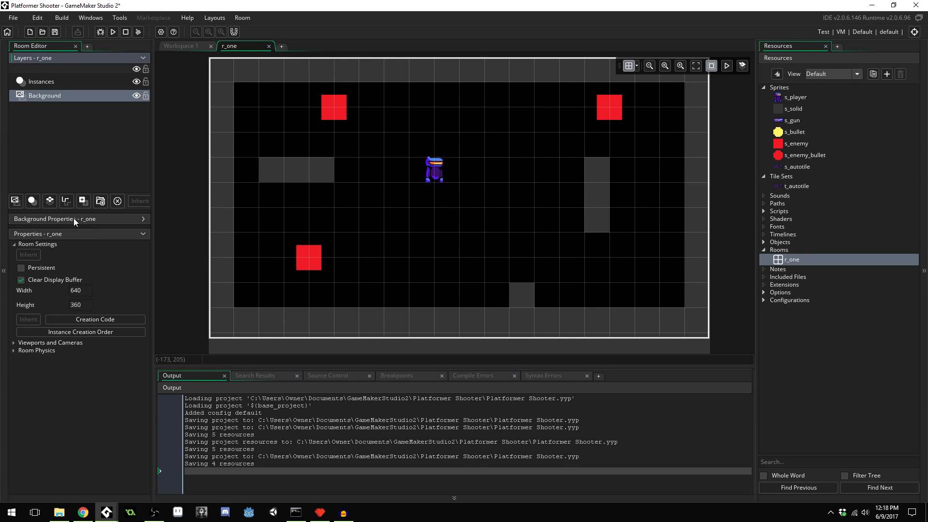
left_click(143, 219)
left_click(96, 265)
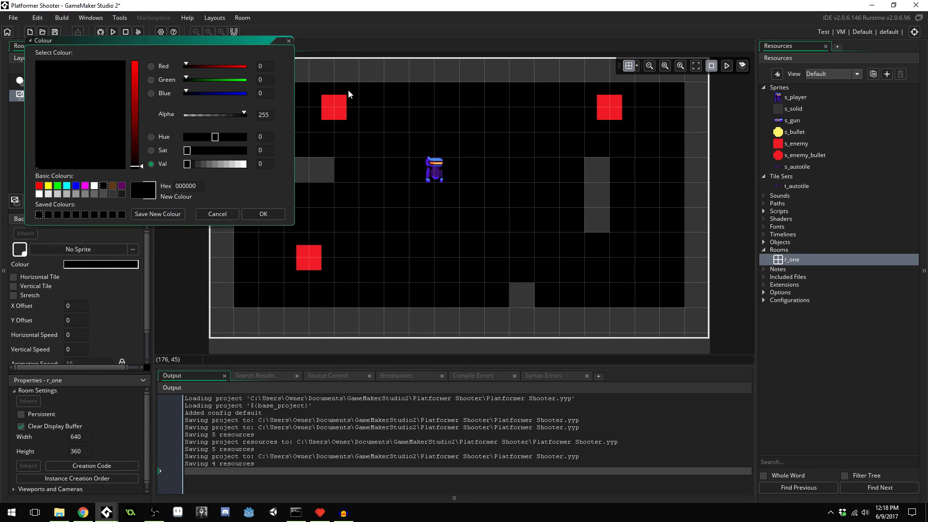
double_click(175, 186)
left_click(274, 216)
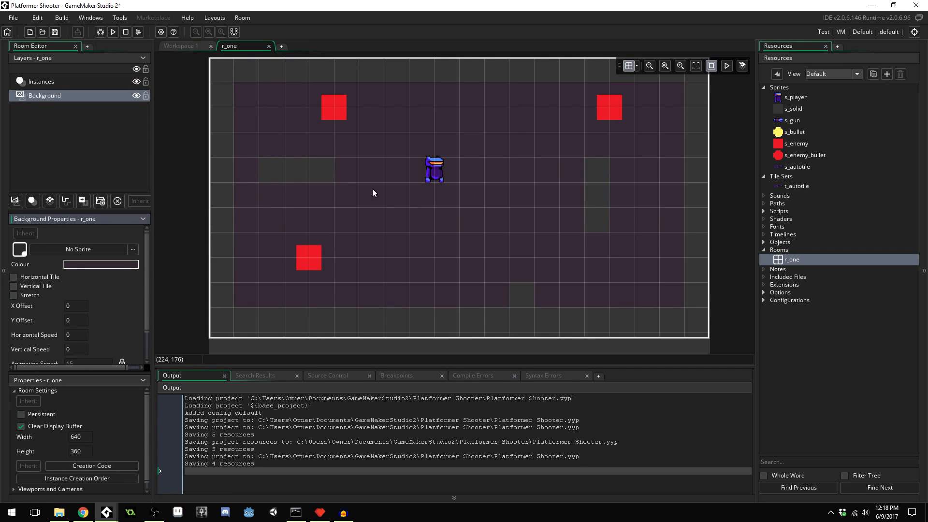
middle_click_drag(468, 237, 495, 242)
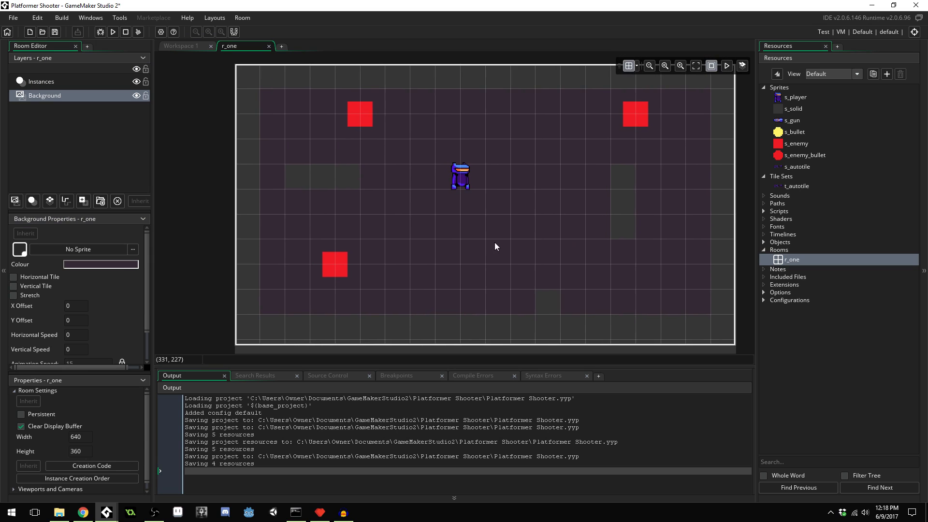
middle_click_drag(431, 200, 433, 204)
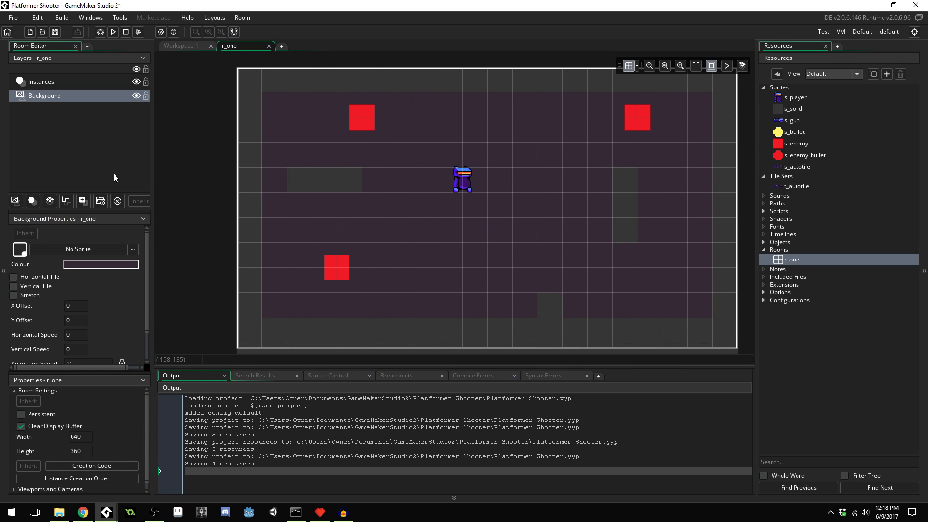
Open the s_solid sprite's image for editing and set the drawing colour to a mostly transparent red, hex EE1C24
left_click(798, 109)
double_click(798, 110)
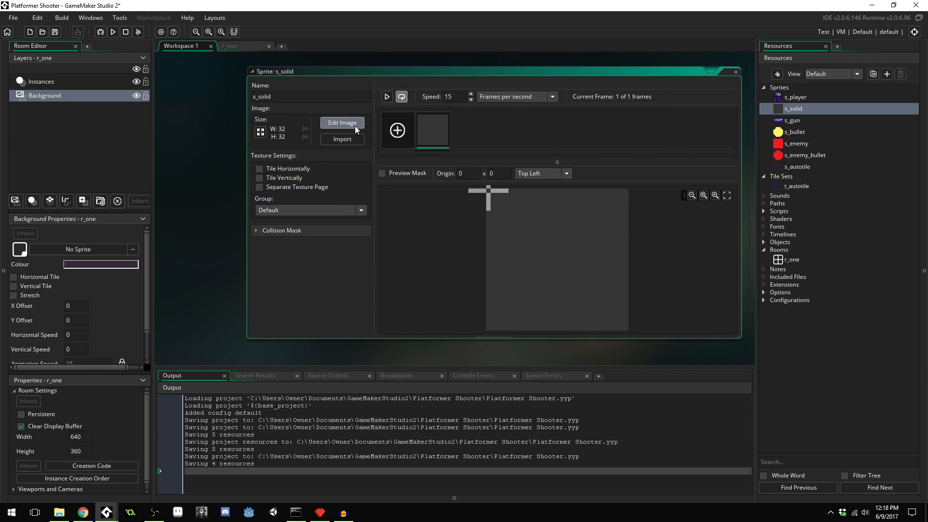
left_click(342, 123)
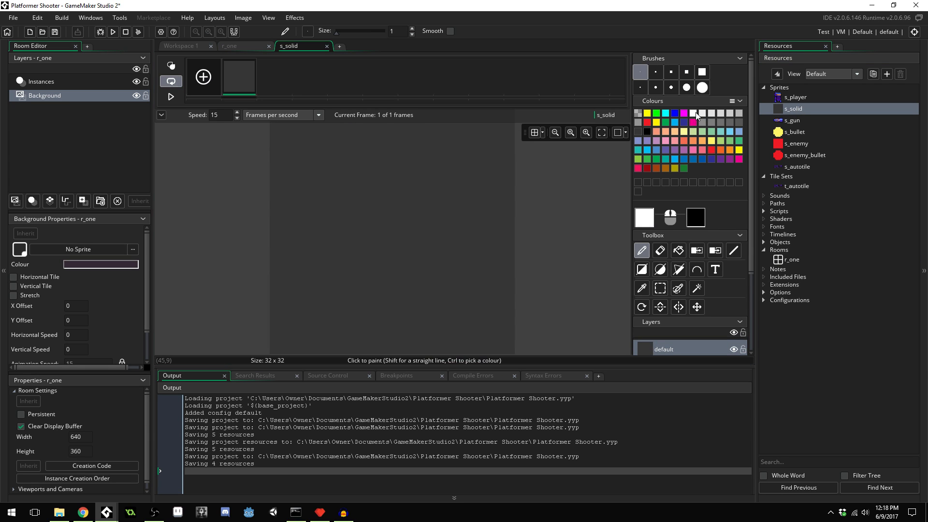
left_click(648, 122)
left_click(650, 217)
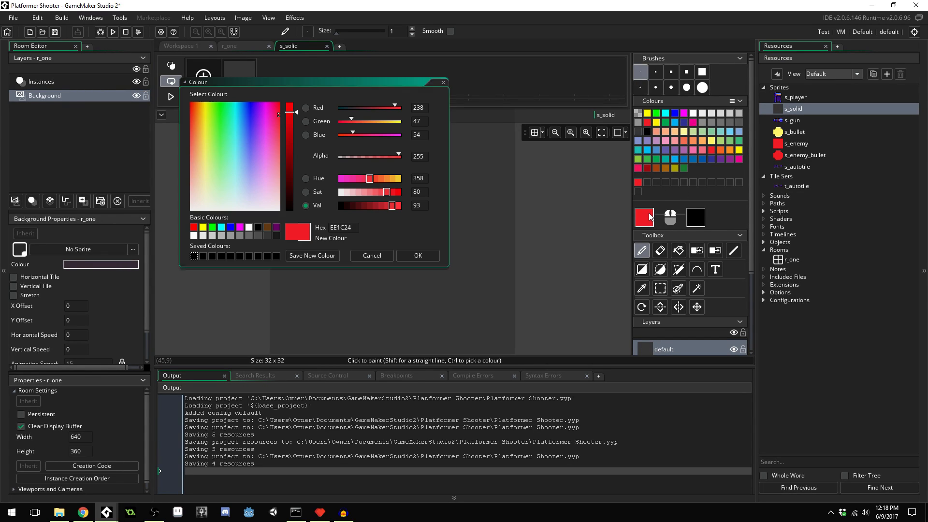
left_click_drag(364, 89, 556, 103)
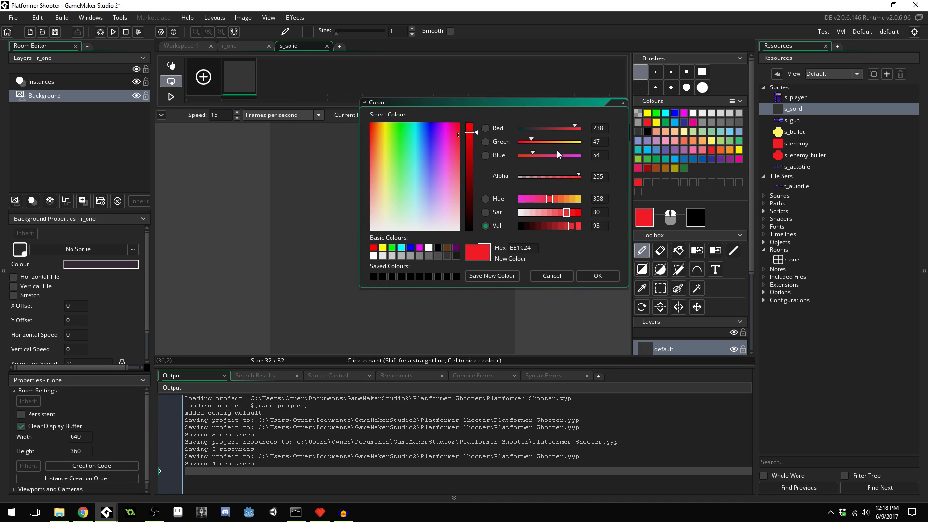
left_click_drag(578, 175, 529, 174)
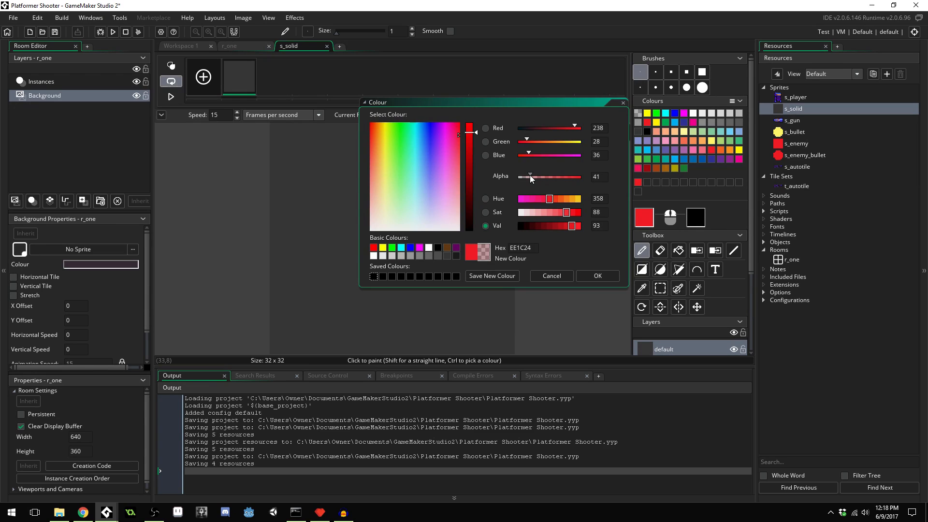
double_click(595, 177)
left_click(598, 276)
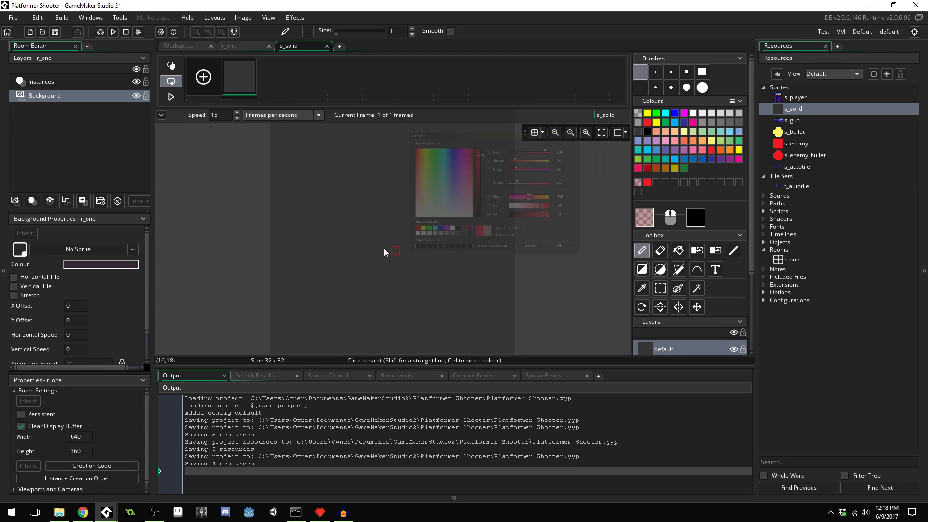
Clear the grey from the s_solid image and flood-fill the whole canvas with the transparent red
key("f")
left_click(385, 209)
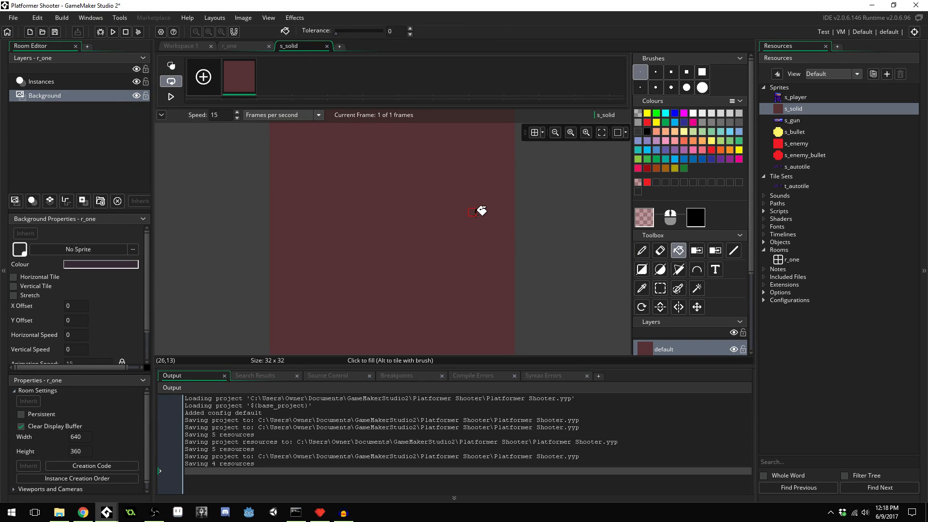
key("ctrl+a")
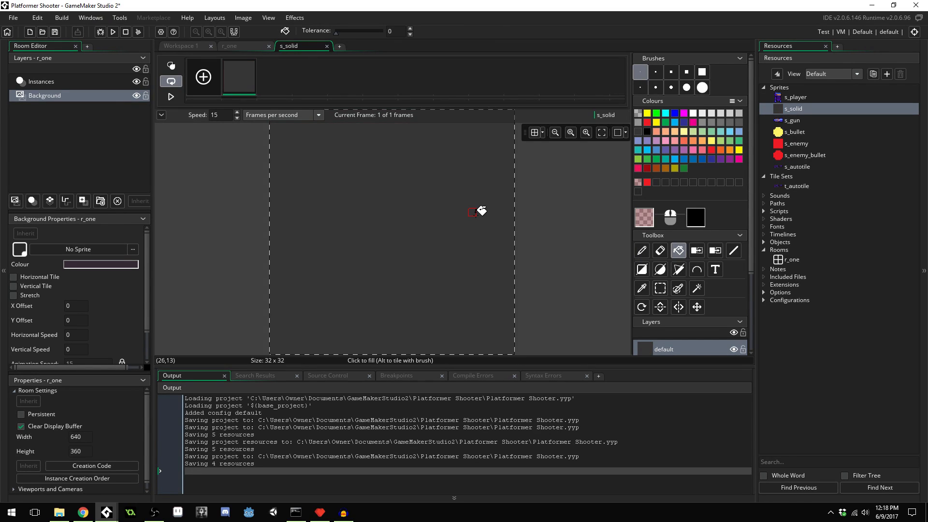
left_click(479, 210)
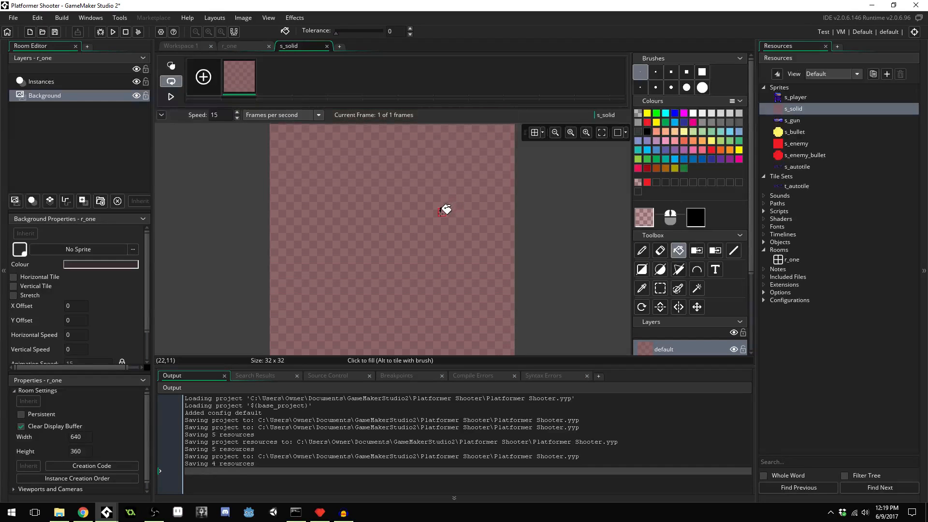
scroll(442, 208, "down", 2, "ctrl")
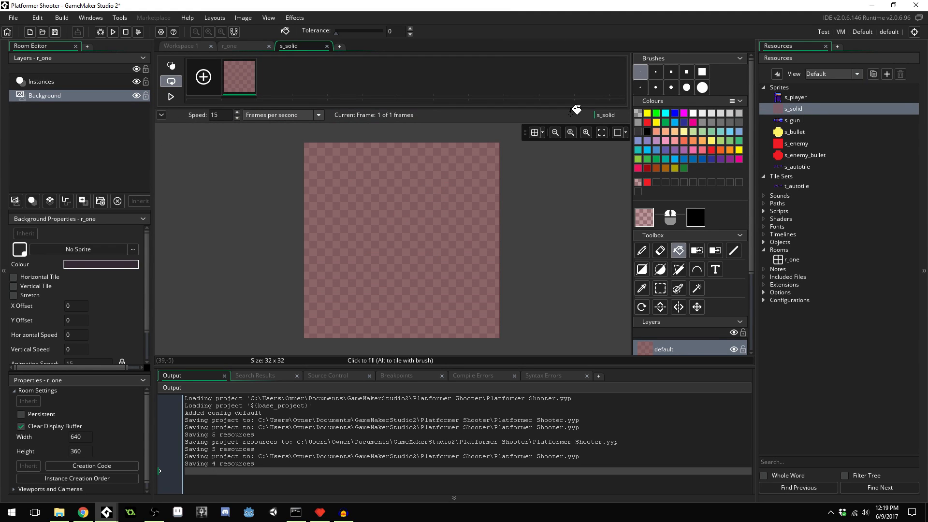
Close the s_solid image editor and return to the r_one room
left_click(816, 98)
left_click(795, 108)
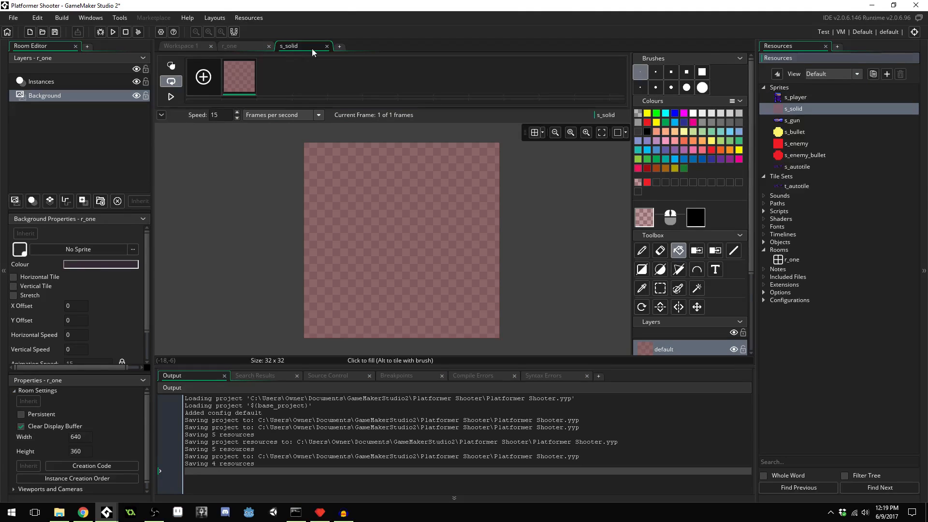
left_click(327, 46)
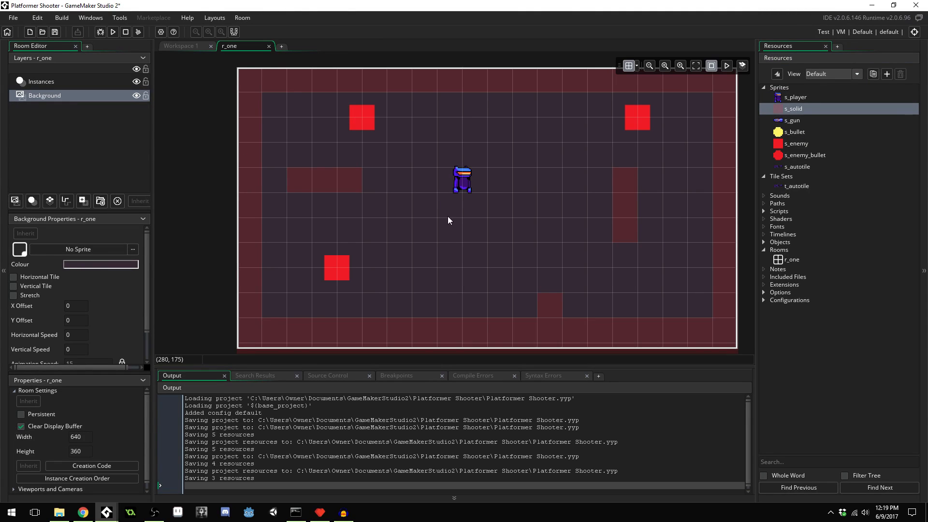
Select all seven o_solid wall and platform instances on the Instances layer and delete them
scroll(425, 240, "down", 1)
scroll(384, 216, "down", 1)
scroll(414, 222, "up", 1)
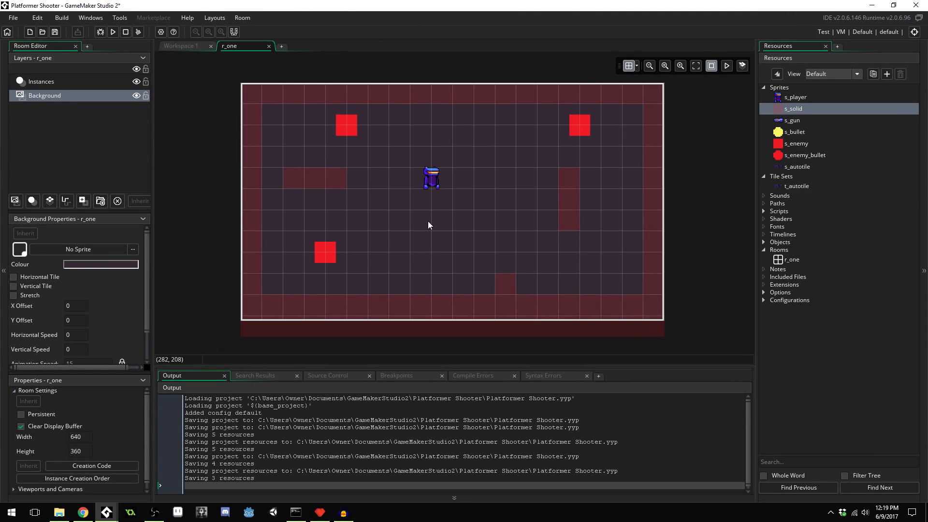
left_click(49, 81)
left_click(292, 178)
left_click(306, 94)
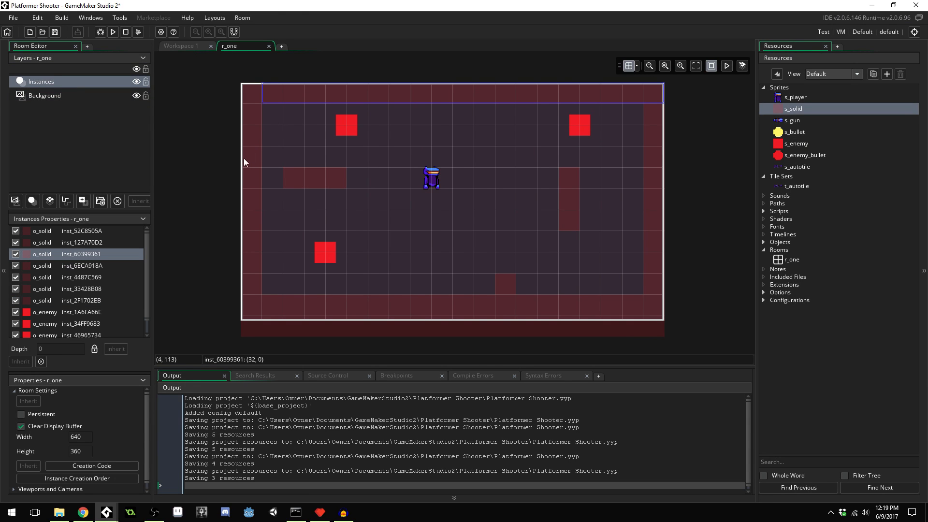
left_click(301, 172, "ctrl")
left_click(254, 186, "ctrl")
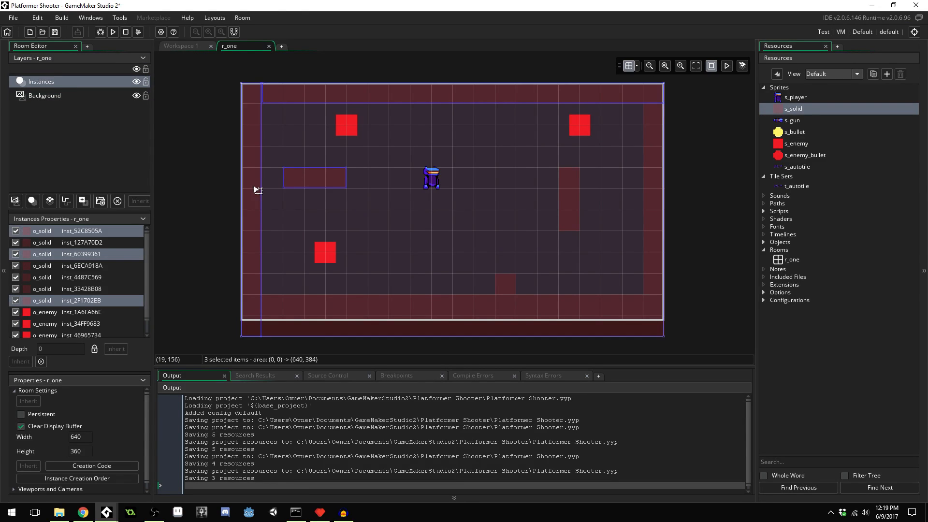
left_click(416, 309, "ctrl")
left_click(504, 287, "ctrl")
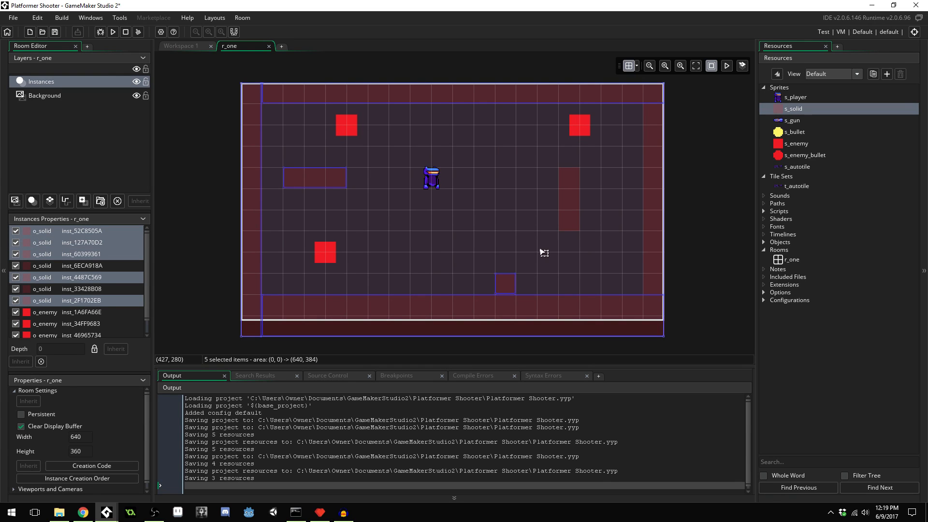
left_click(569, 207, "ctrl")
left_click(652, 188, "ctrl")
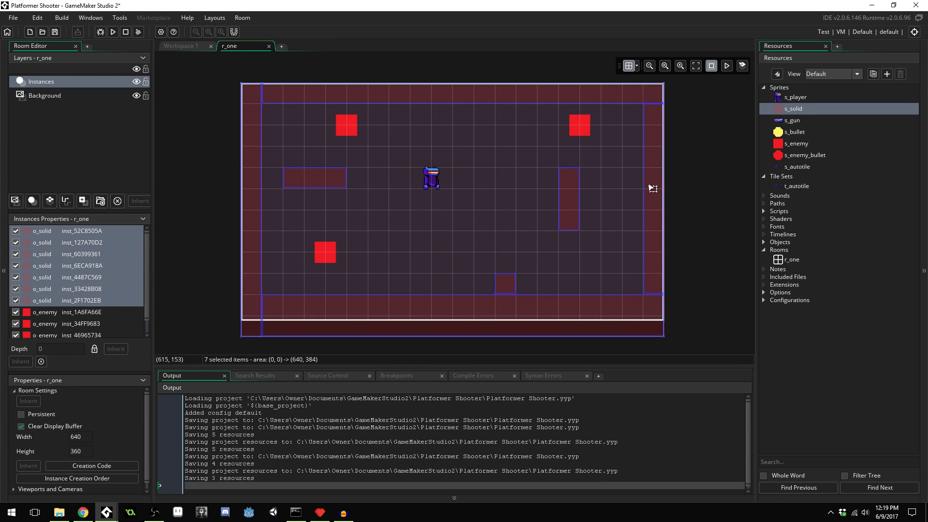
key("Delete")
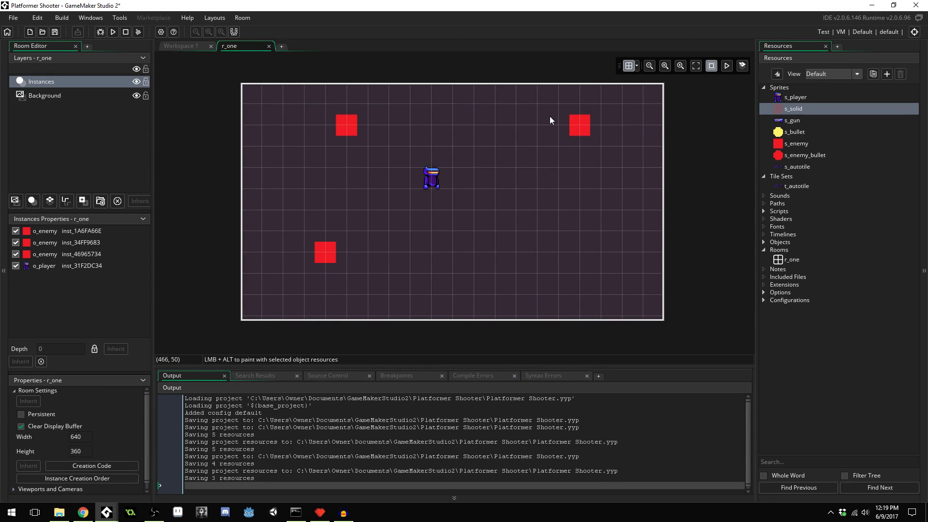
Add a tile layer between the Instances and Background layers and rename it GroundTiles
left_click(50, 201)
left_click_drag(56, 85, 59, 110)
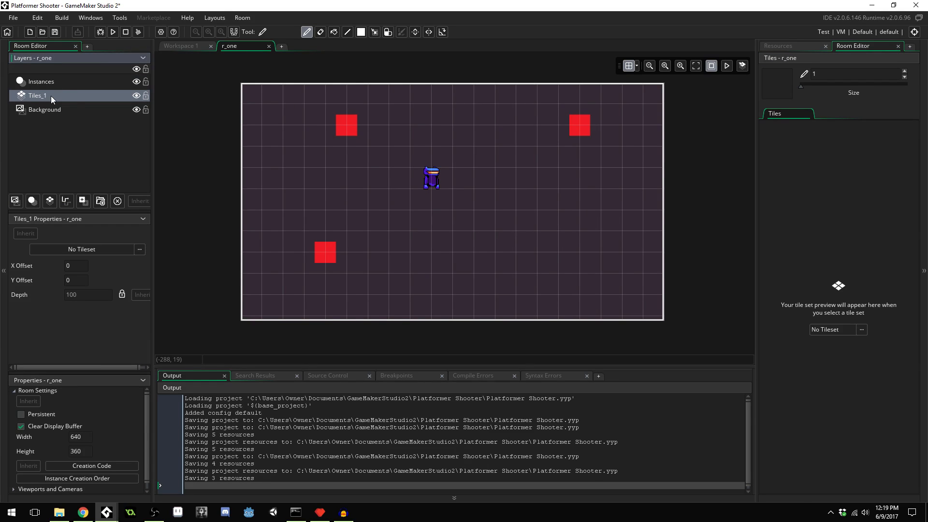
right_click(51, 96)
left_click(75, 111)
type("GroundTiles")
key("Return")
Assign the t_autotile tile set to the GroundTiles layer and choose the autotile_purple auto tile as the brush
left_click(83, 251)
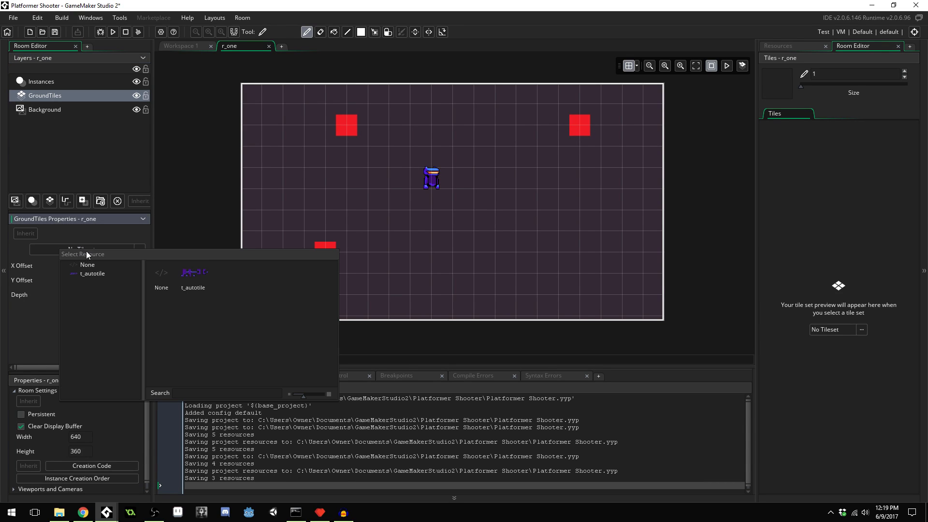
left_click(200, 277)
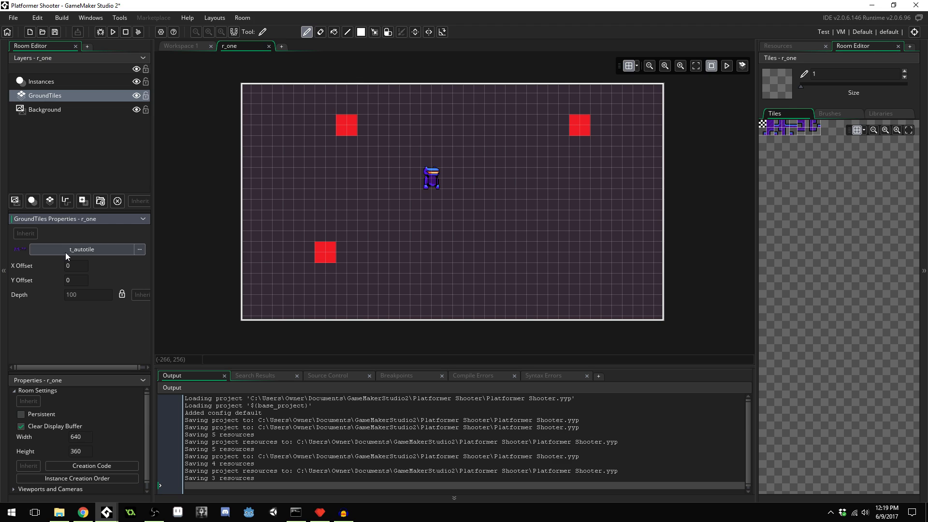
left_click(884, 114)
left_click(806, 139)
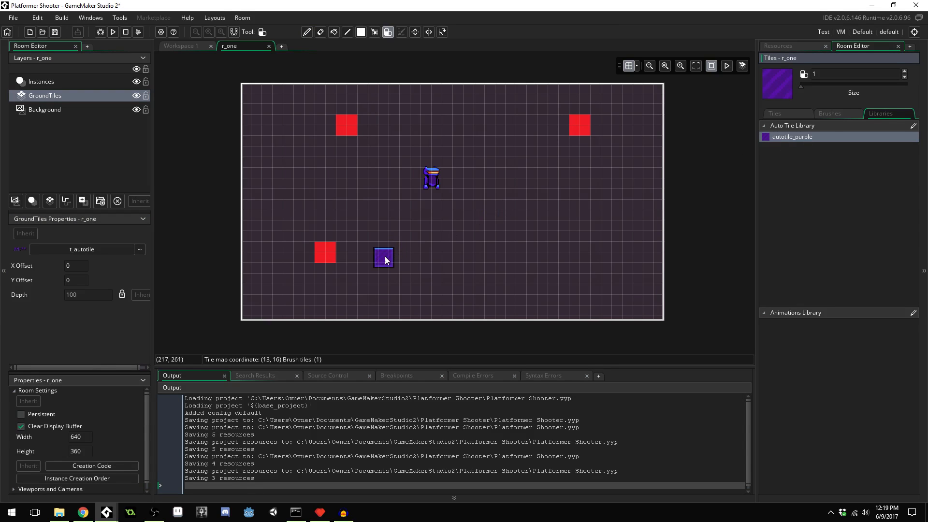
Paint a purple auto-tile border around the room, covering the left wall, floor, right wall and ceiling
left_click_drag(254, 97, 256, 203)
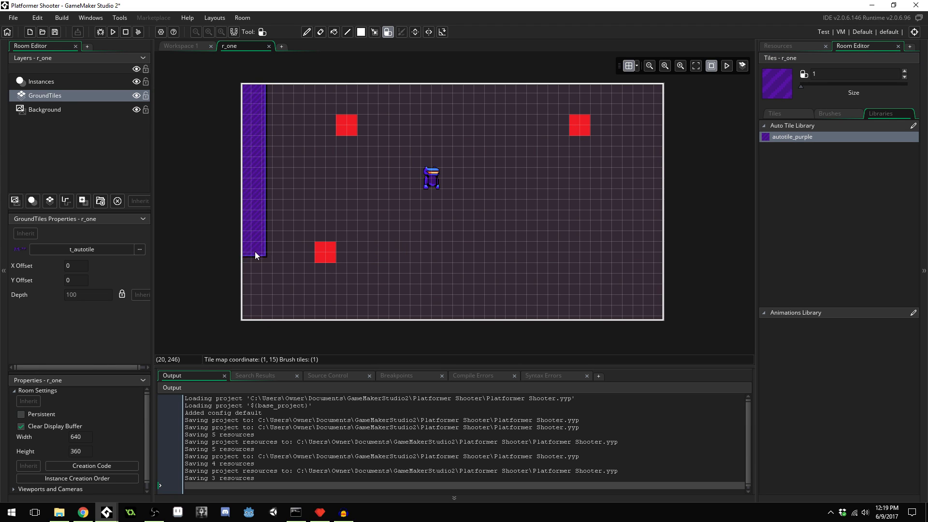
mouse_move(255, 294)
left_mouse_down()
mouse_move(255, 314)
mouse_move(640, 313)
mouse_move(651, 269)
left_mouse_up()
left_click_drag(650, 209, 651, 155)
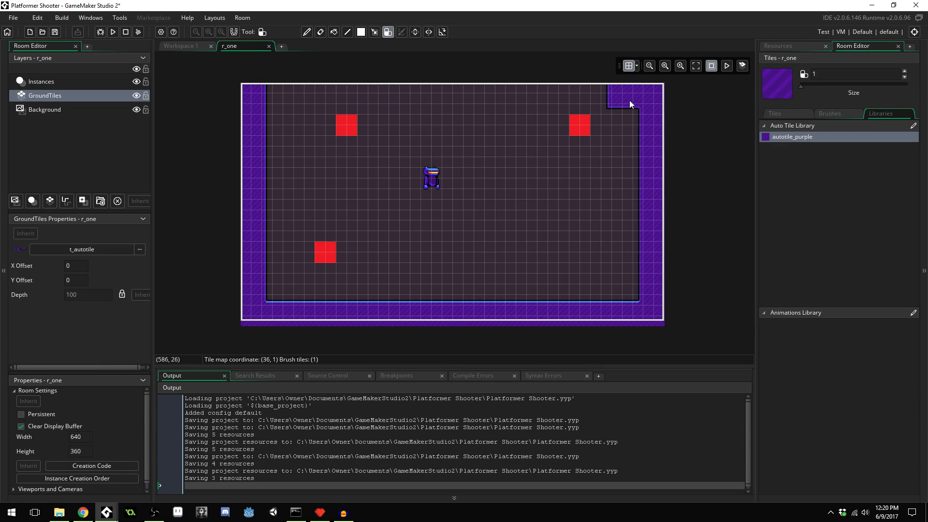
left_click_drag(489, 97, 333, 95)
Paint two raised bumps on the floor, a ledge on each side wall and a floating block below the player
left_click(483, 292)
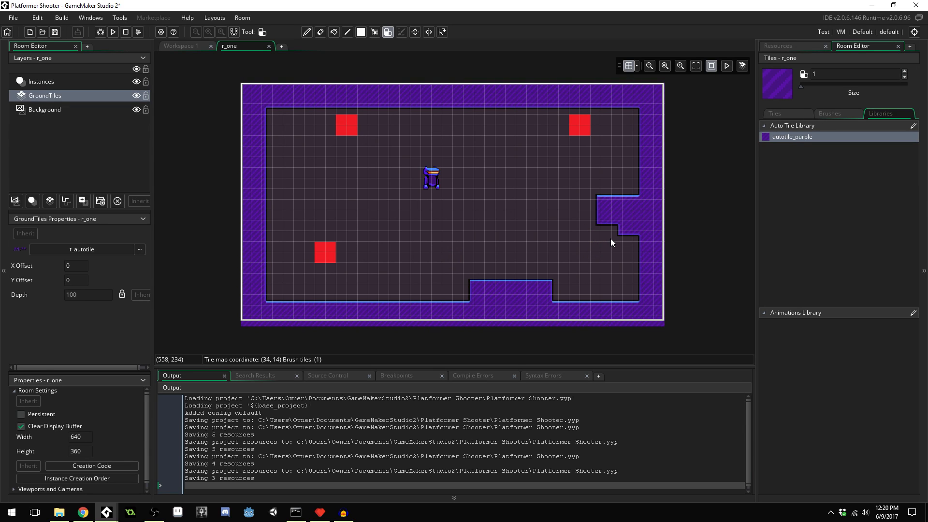
left_click_drag(312, 299, 354, 301)
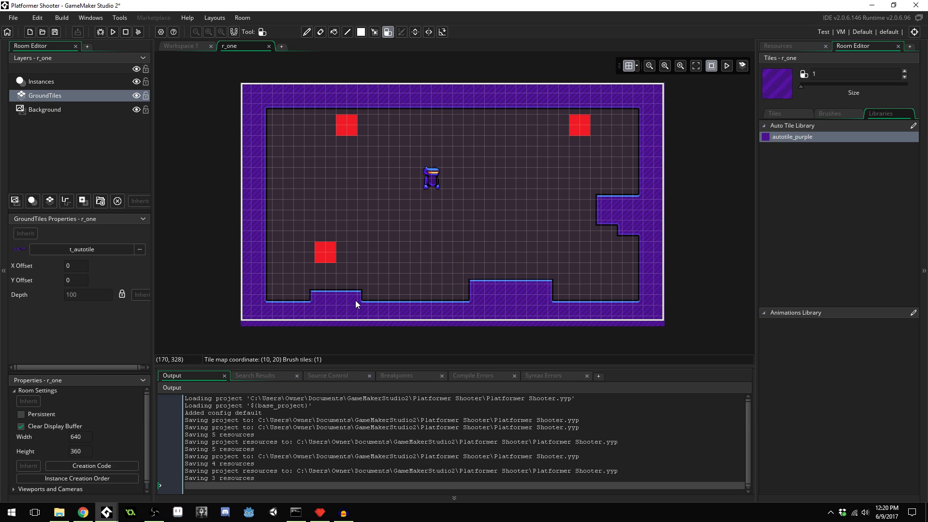
left_click(280, 183)
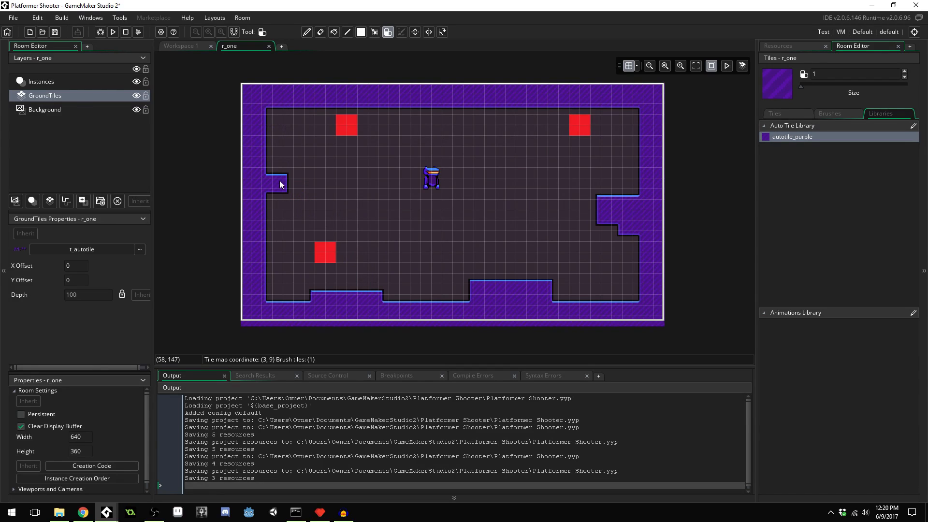
left_click(312, 193)
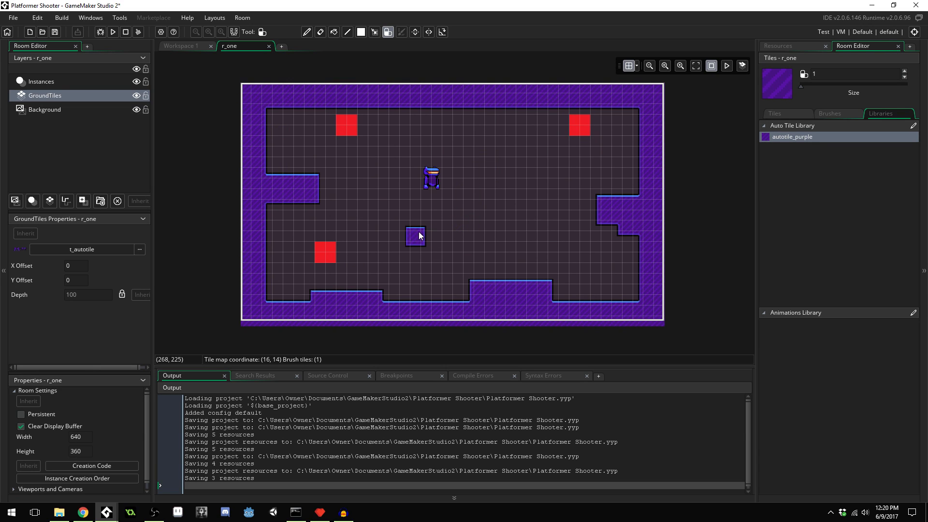
left_click_drag(422, 237, 416, 237)
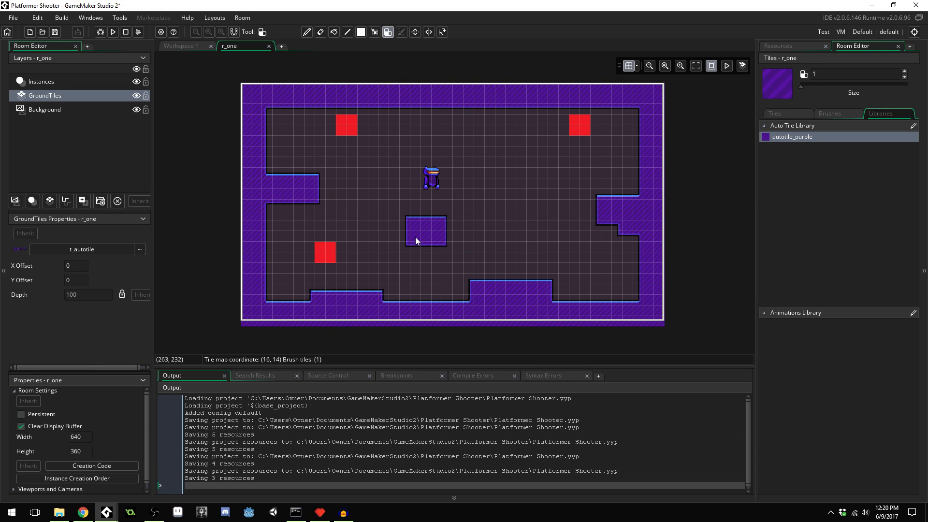
Add an instance layer directly above GroundTiles and rename it Solids
mouse_move(514, 250)
middle_mouse_down()
mouse_move(471, 246)
mouse_move(496, 258)
middle_mouse_up()
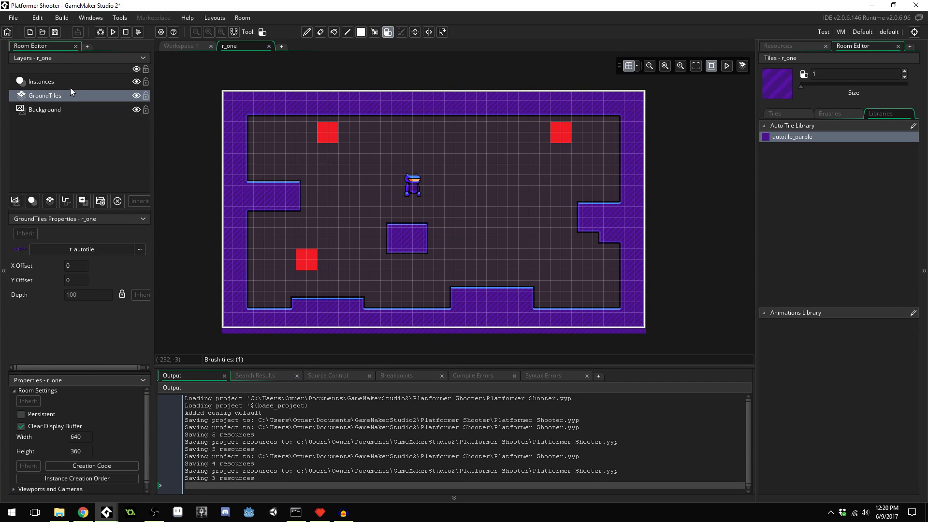
left_click(50, 99)
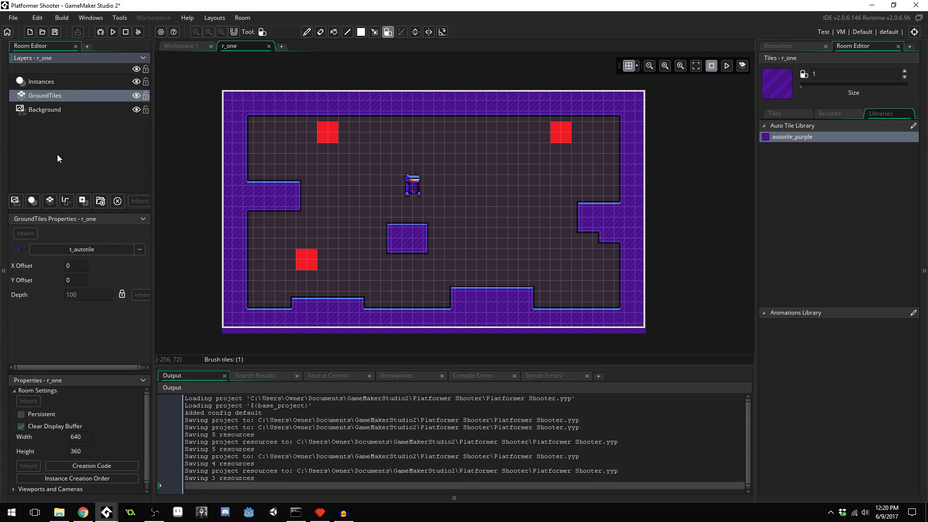
left_click(33, 202)
right_click(65, 98)
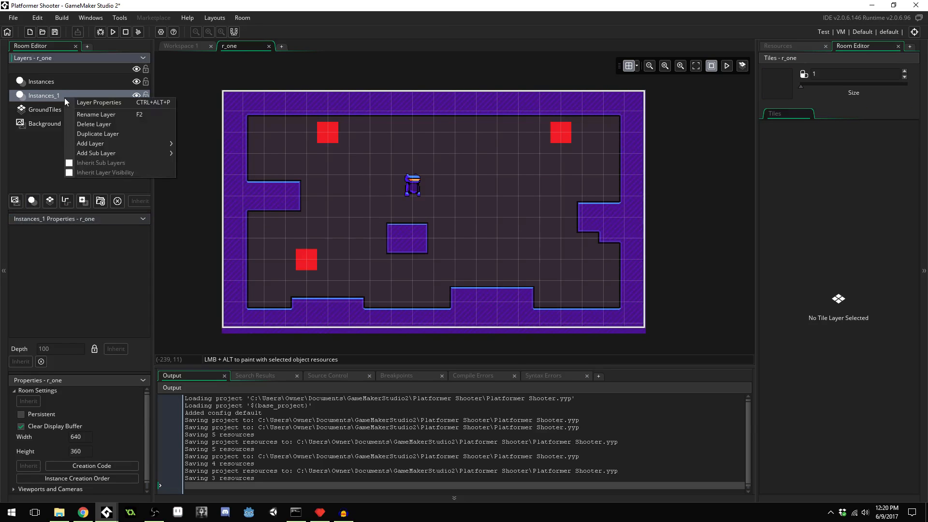
left_click(100, 115)
type("Solids")
key("Return")
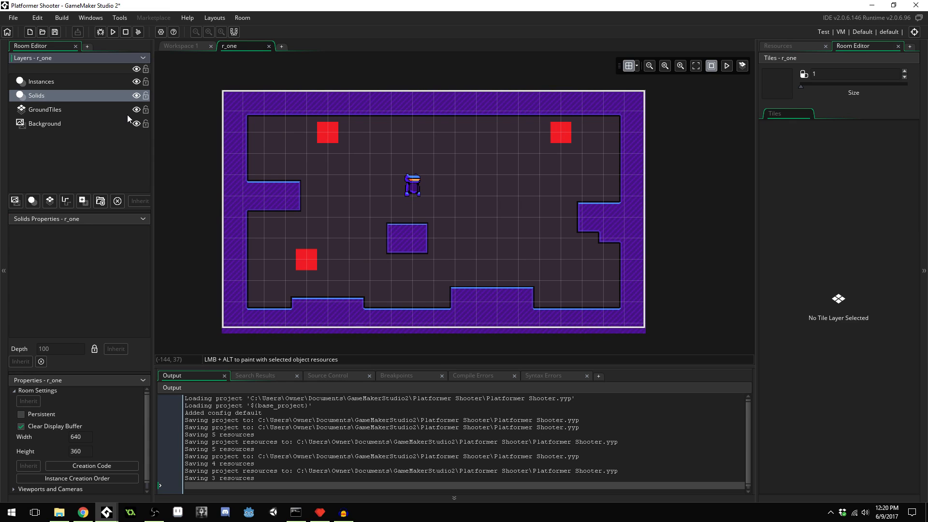
Place an o_solid instance on the Solids layer over the taller floor bump
left_click(782, 47)
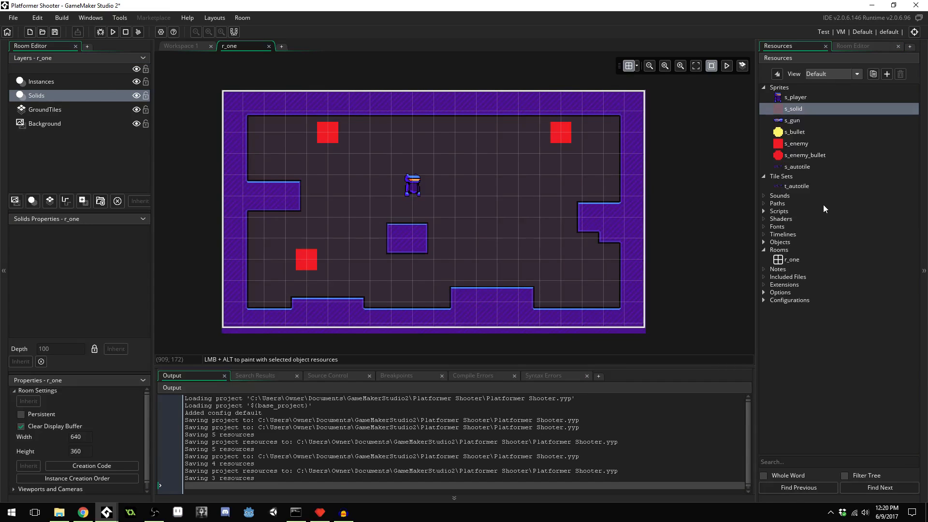
left_click(764, 242)
left_click_drag(796, 263, 527, 293)
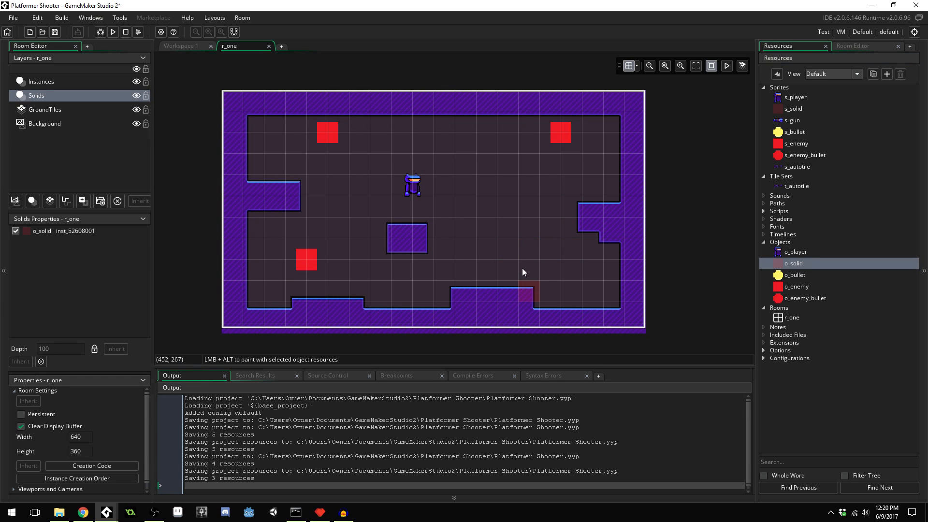
Set the room grid to 8 by 8
left_click(638, 66)
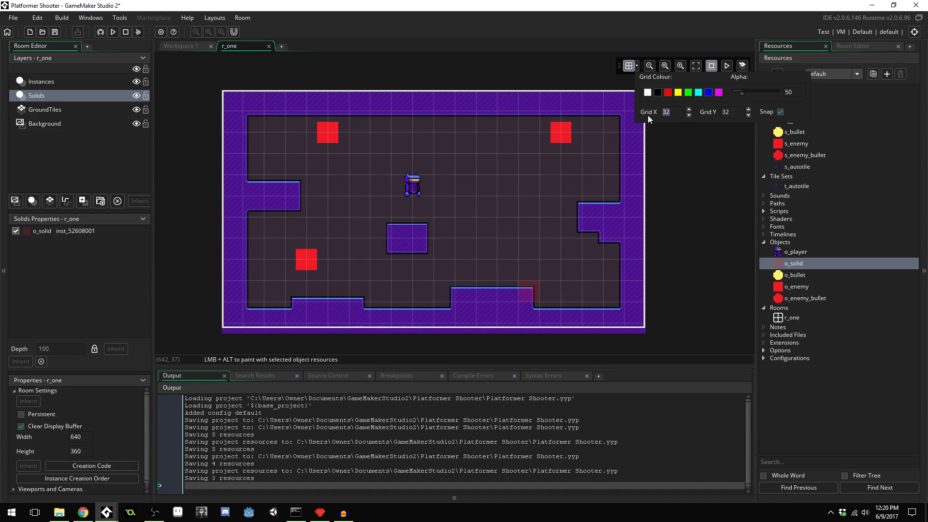
type("8")
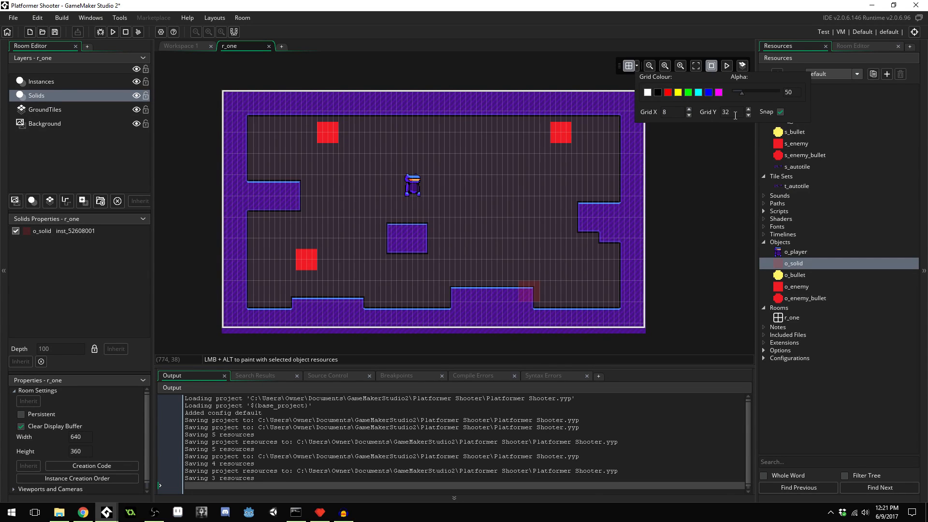
type("8")
Move the o_solid instance to the upper corner of the right wall's ledge and stretch it over the ledge's upper part
mouse_move(533, 290)
middle_mouse_down()
mouse_move(512, 235)
mouse_move(523, 281)
mouse_move(542, 286)
middle_mouse_up()
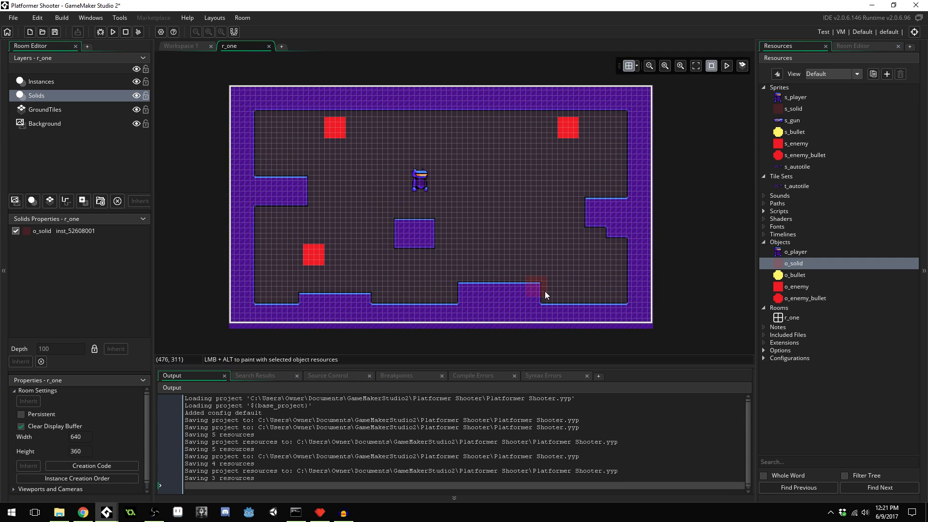
left_click_drag(532, 280, 597, 214)
scroll(606, 218, "up", 4, "ctrl")
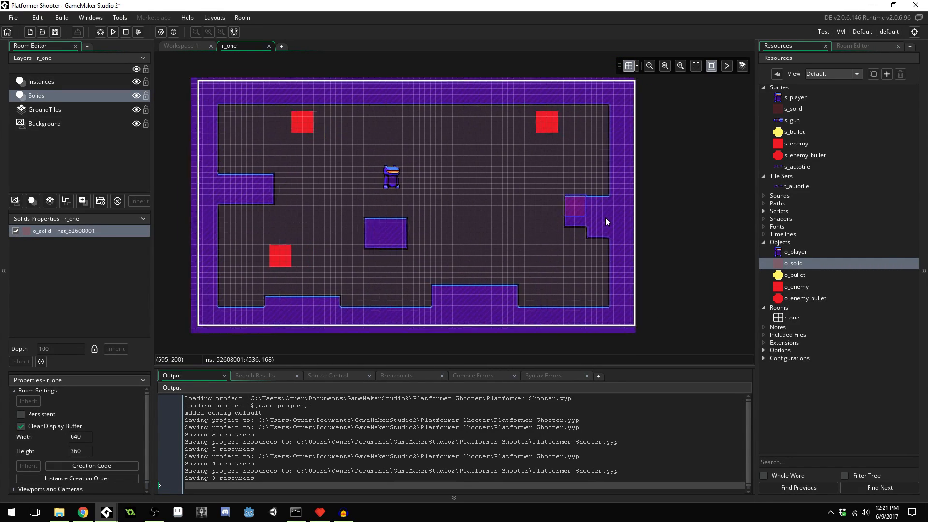
scroll(581, 229, "up", 1, "ctrl")
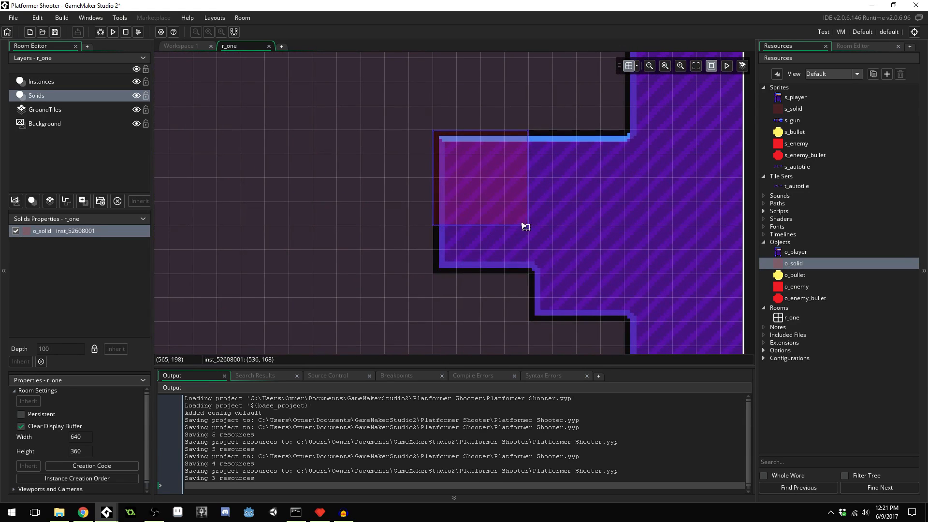
left_click_drag(530, 227, 657, 276)
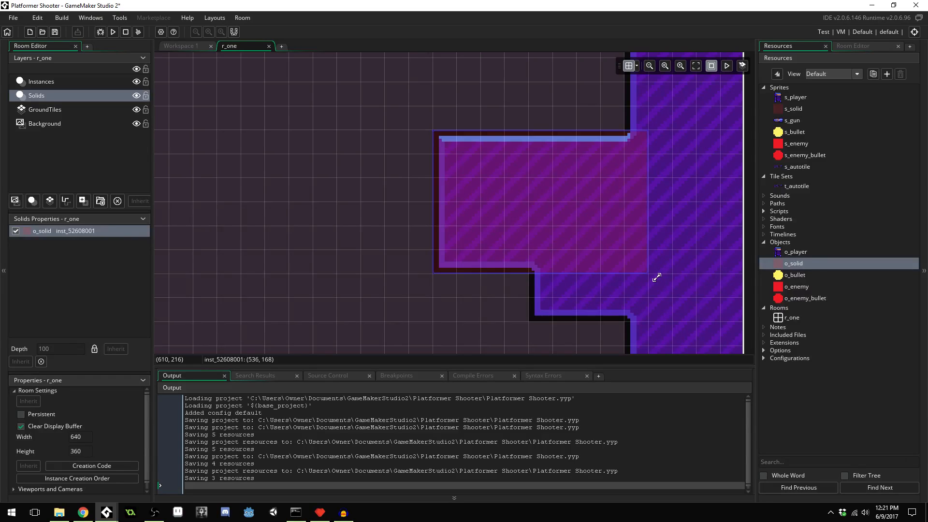
Add a second o_solid over the lower step of the right ledge and stretch it to the room's right edge
middle_click_drag(676, 301, 538, 255)
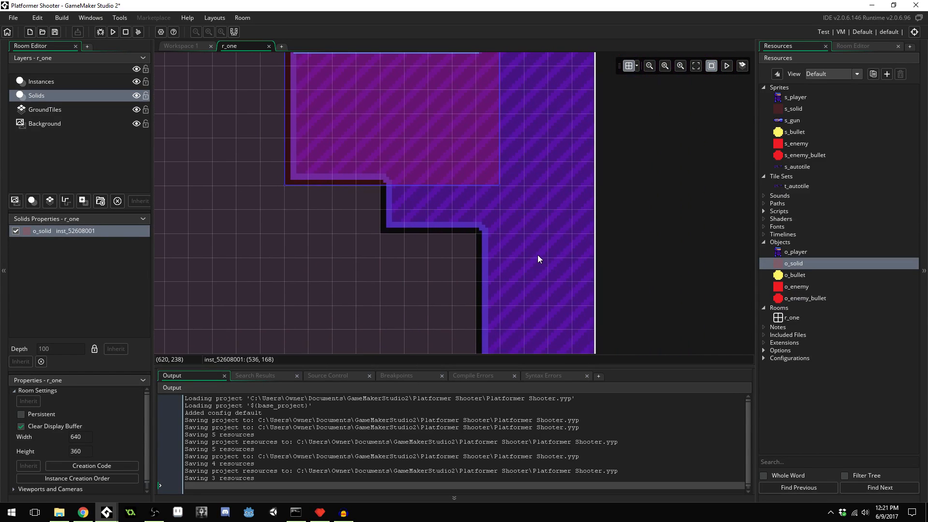
left_click(399, 199, "alt")
left_click_drag(475, 282, 488, 237)
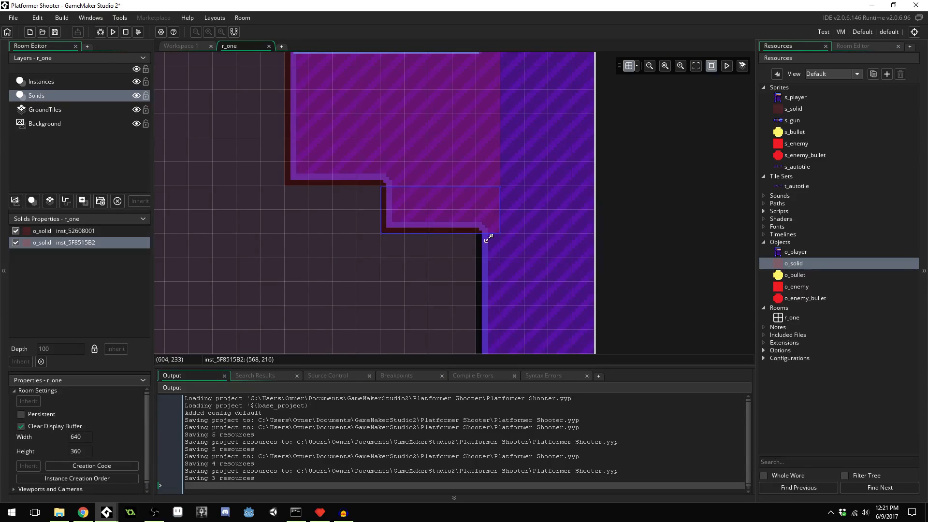
middle_click_drag(508, 267, 489, 264)
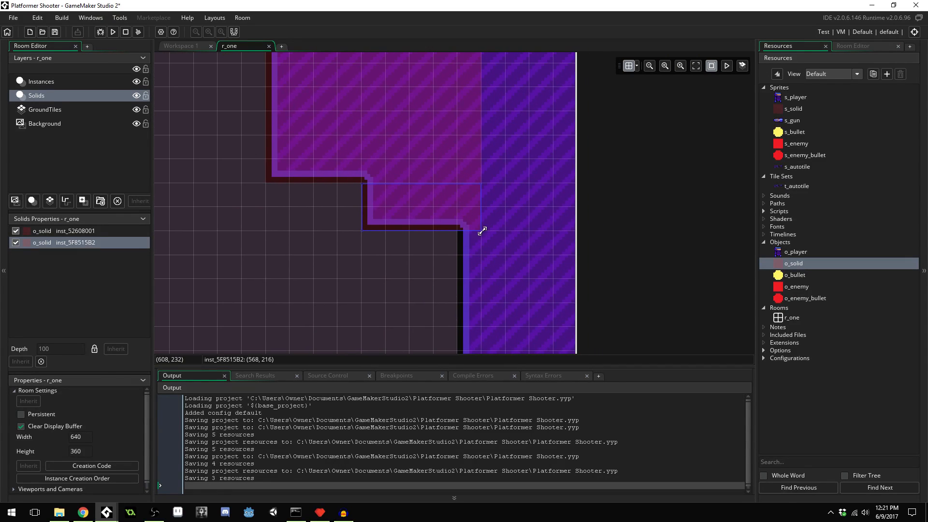
left_click_drag(479, 232, 567, 235)
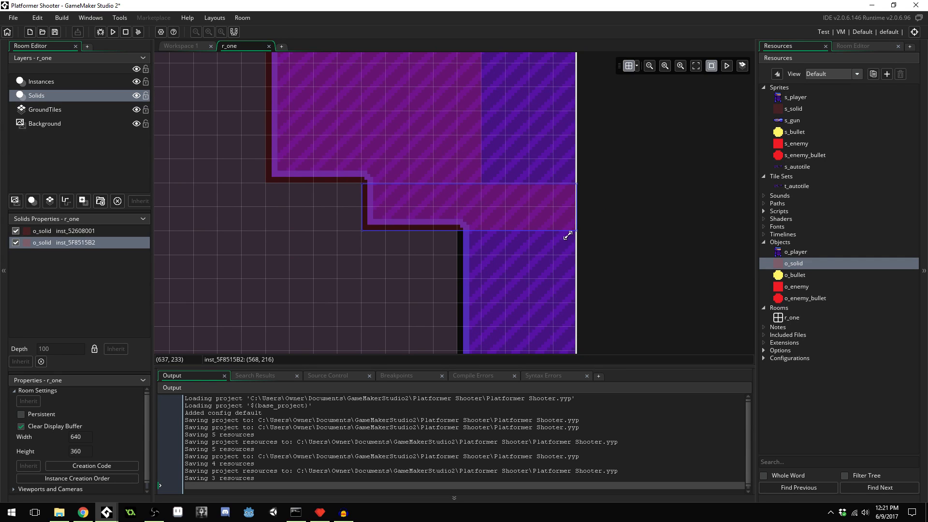
Widen the upper o_solid on the right ledge to the room's right edge
left_click(452, 138)
middle_click_drag(484, 135, 469, 245)
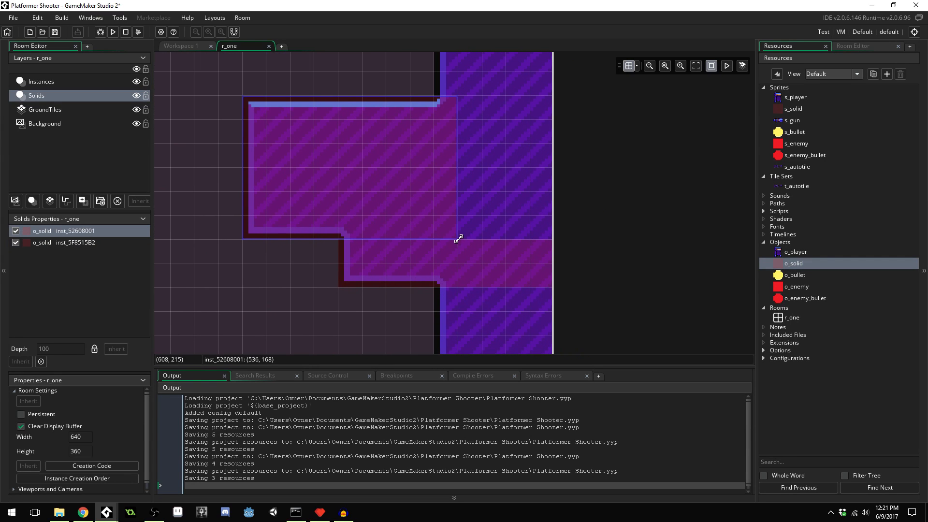
left_click_drag(459, 240, 542, 248)
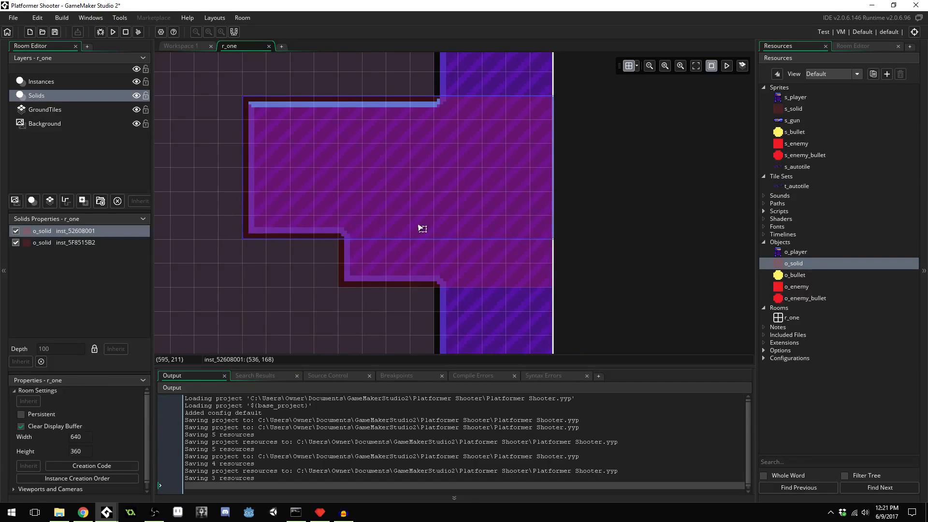
Add an o_solid in the room's top-right corner and stretch it down the right wall to the ledge
scroll(404, 257, "down", 5, "ctrl")
middle_click_drag(376, 138, 378, 160)
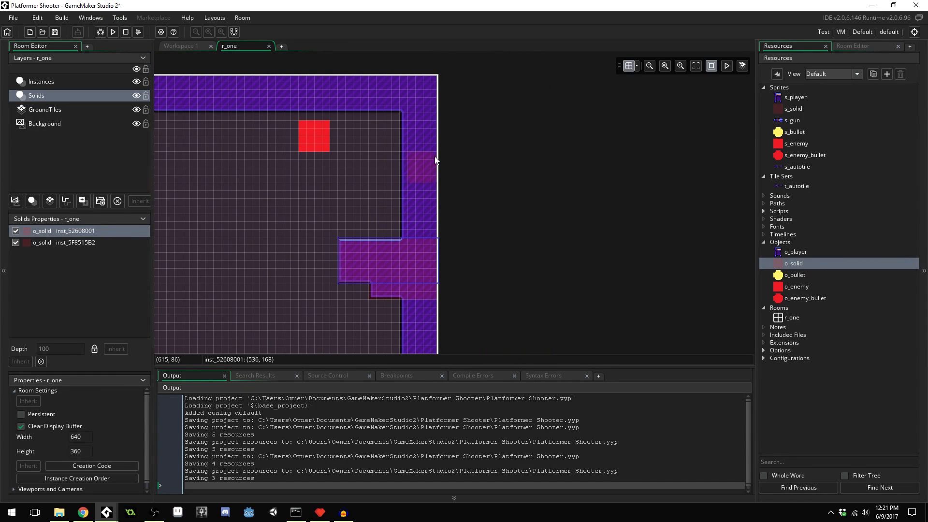
left_click(407, 81)
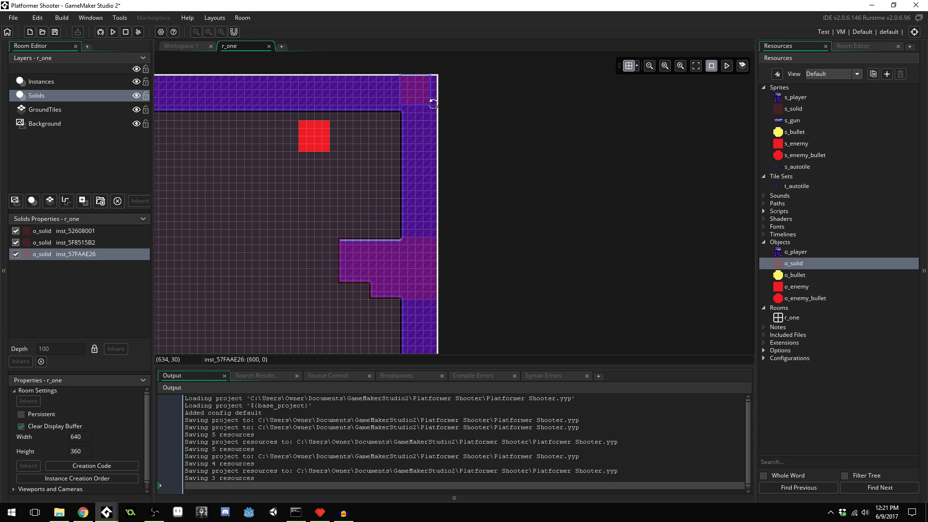
left_click_drag(432, 105, 446, 223)
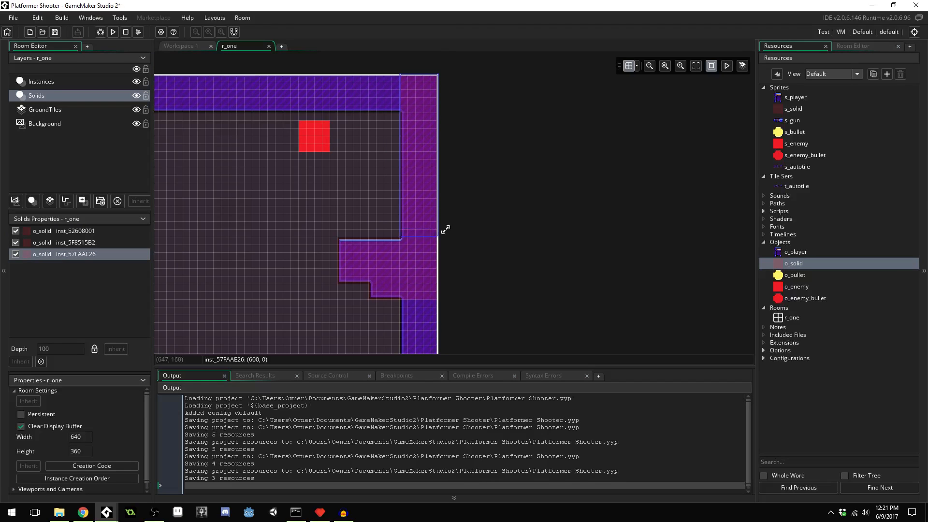
Add an o_solid on the right wall just below the ledge and stretch it down to the room's bottom
scroll(478, 227, "down", 4)
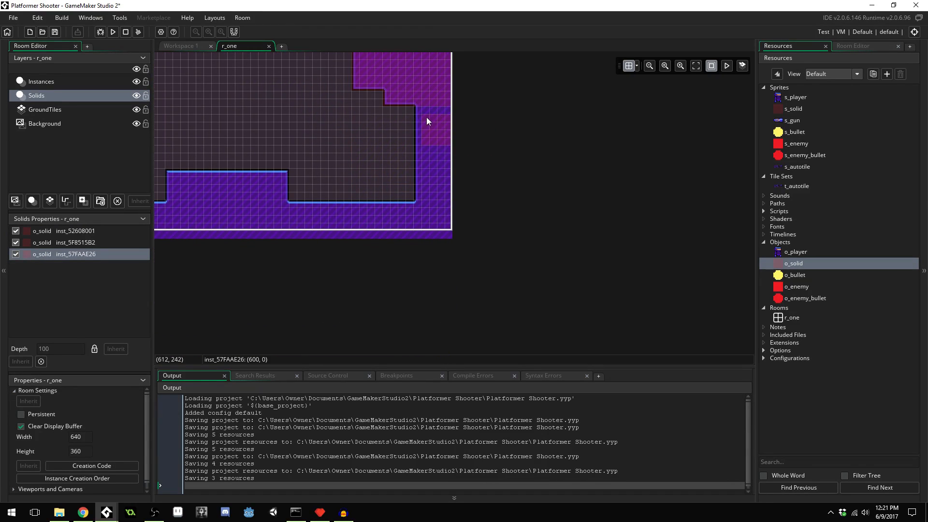
left_click(421, 114)
left_click_drag(444, 136, 447, 234)
Add an o_solid in the room's bottom-left corner and stretch it across the whole floor to the right wall
middle_click_drag(385, 265, 602, 232)
middle_click_drag(239, 227, 311, 228)
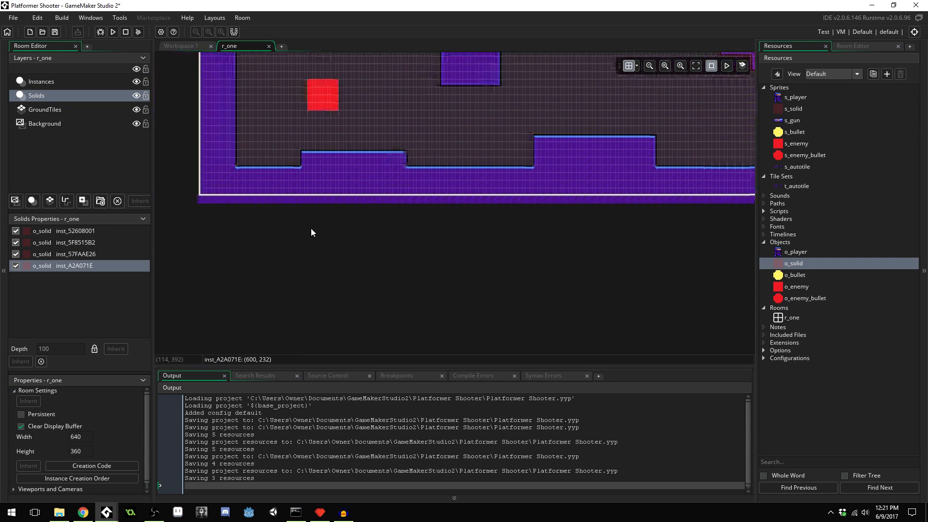
left_click(205, 172)
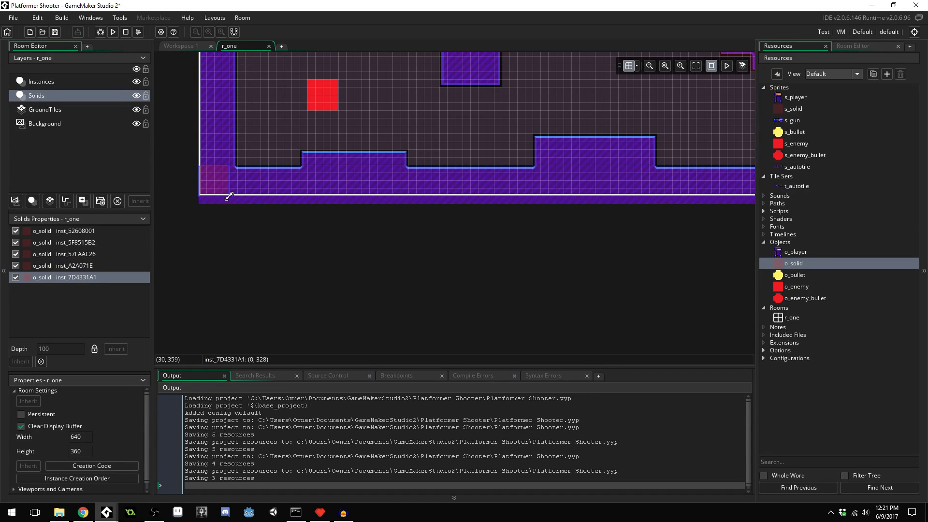
left_click_drag(230, 197, 692, 204)
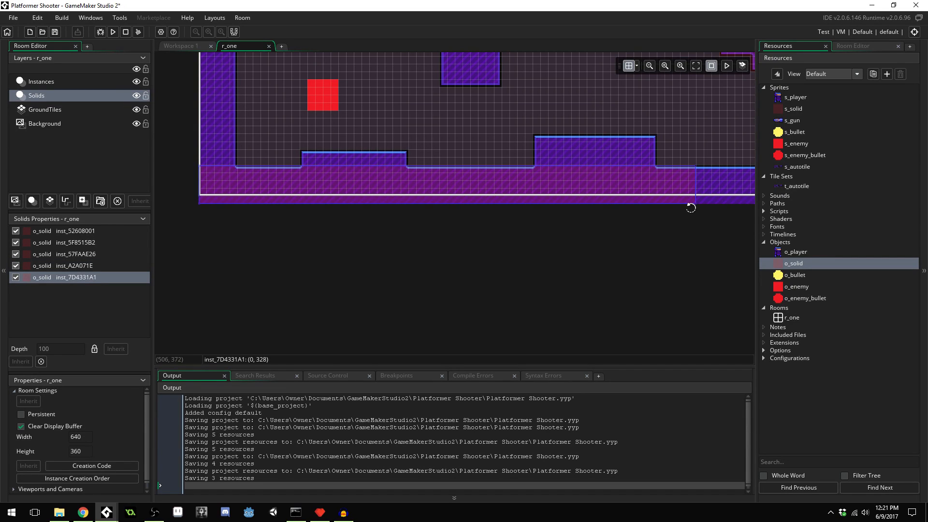
middle_click_drag(692, 204, 358, 266)
left_click_drag(365, 236, 444, 234)
middle_click_drag(230, 266, 410, 278)
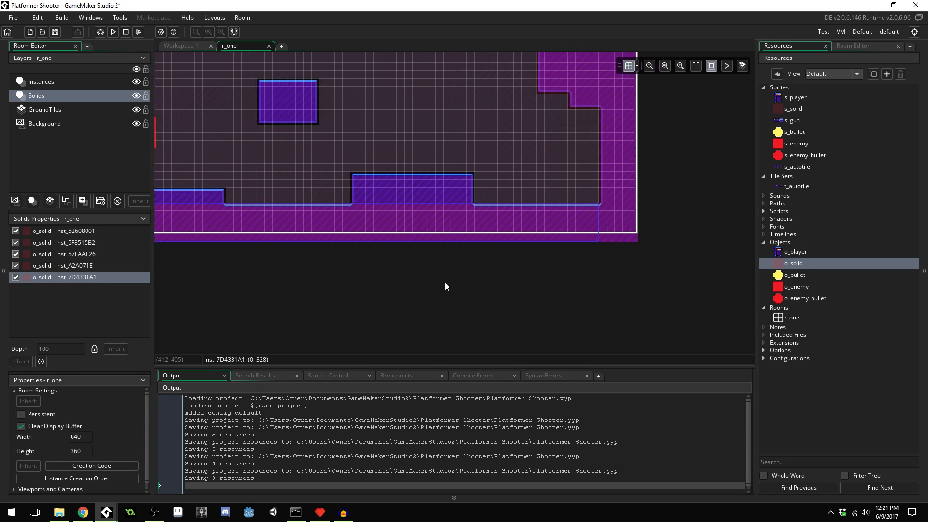
Add o_solid instances over the taller floor block and the floating platform, stretching each to its tiles' full size
left_click(390, 184, "alt")
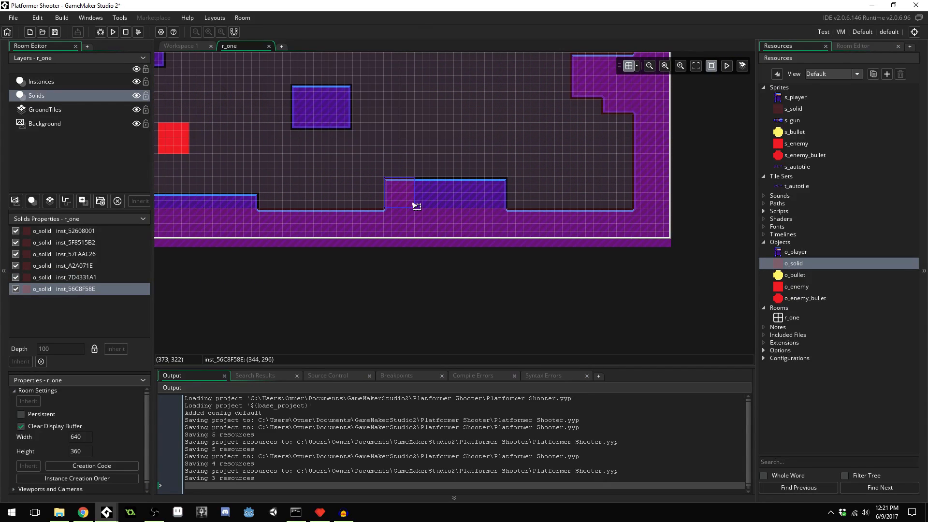
left_click_drag(415, 209, 510, 213)
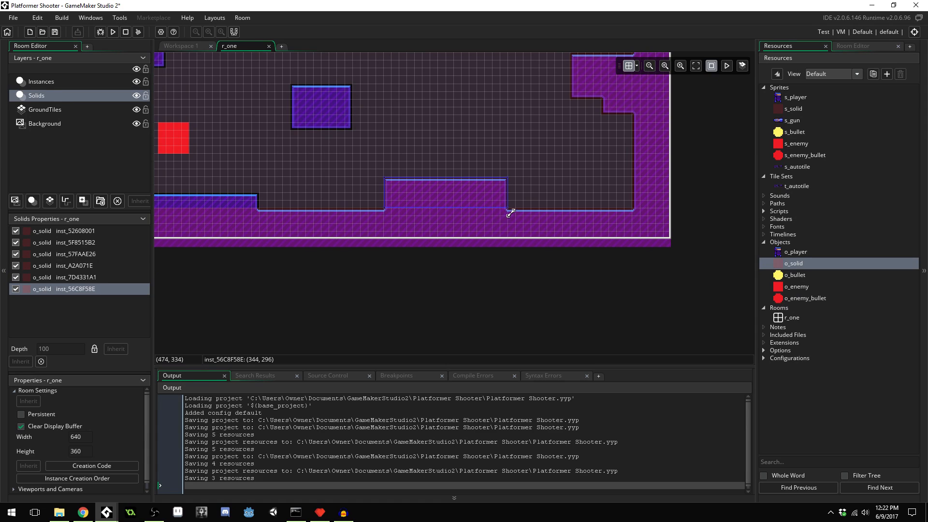
left_click(295, 88, "alt")
left_click_drag(321, 116, 351, 131)
Add an o_solid over the low raised floor block on the left and stretch it to the block's full width
middle_click_drag(316, 168, 524, 187)
left_click(364, 219, "alt")
left_click_drag(373, 228, 462, 229)
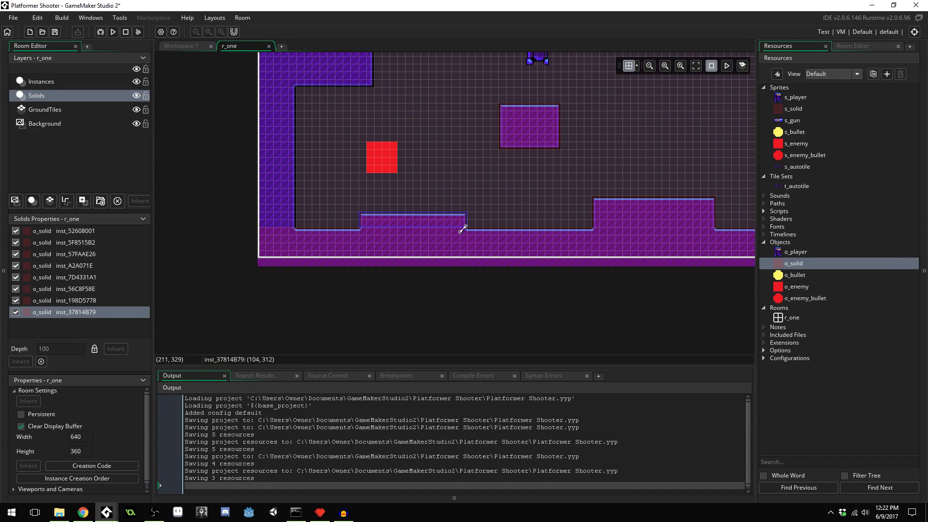
Add an o_solid on the left wall and stretch it from the room's top down to the floor solid
middle_click_drag(331, 184, 398, 224)
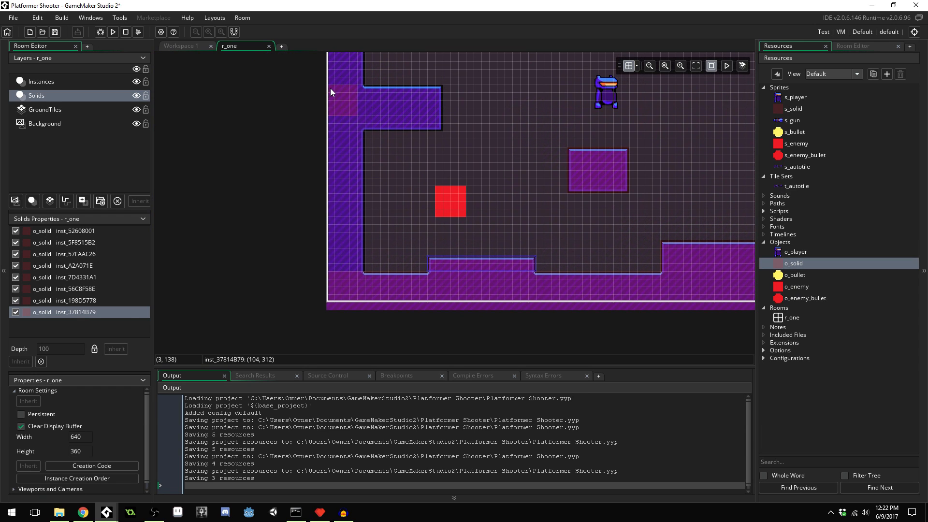
left_click(331, 92, "alt")
middle_click_drag(382, 149, 400, 274)
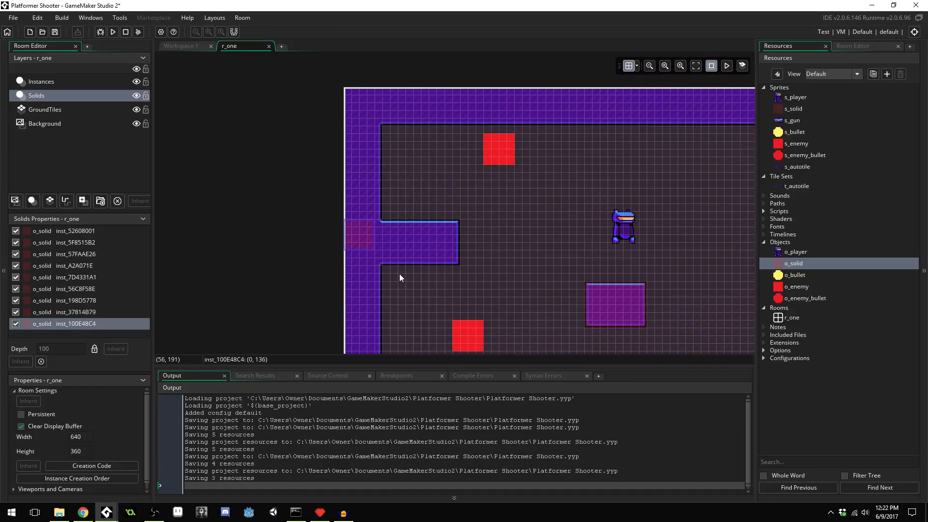
left_click_drag(363, 230, 382, 326)
middle_click_drag(404, 326, 401, 142)
left_click_drag(384, 134, 383, 215)
middle_click_drag(412, 144, 412, 263)
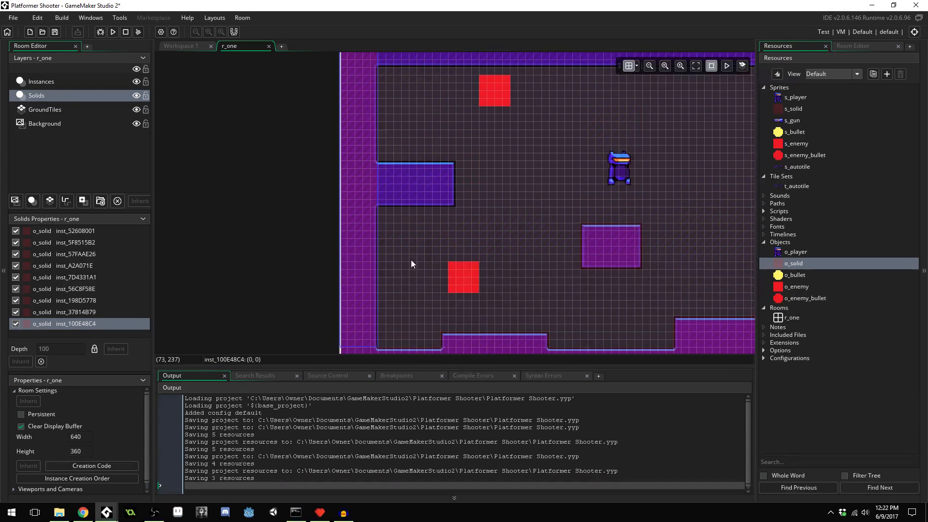
Add an o_solid over the left ledge and another stretched along the ceiling between the side walls
left_click(384, 163, "alt")
left_click_drag(409, 193, 456, 208)
middle_click_drag(542, 155, 361, 240)
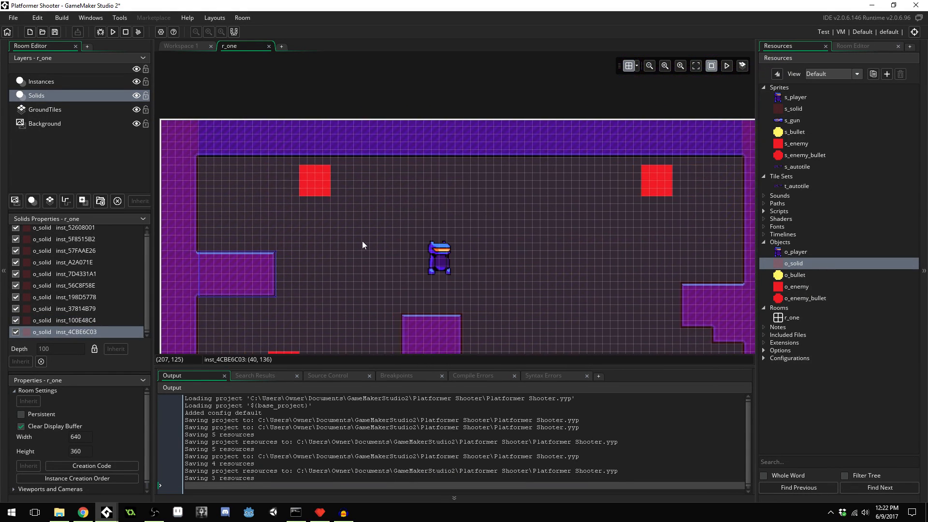
left_click(202, 124, "alt")
left_click_drag(231, 149, 744, 154)
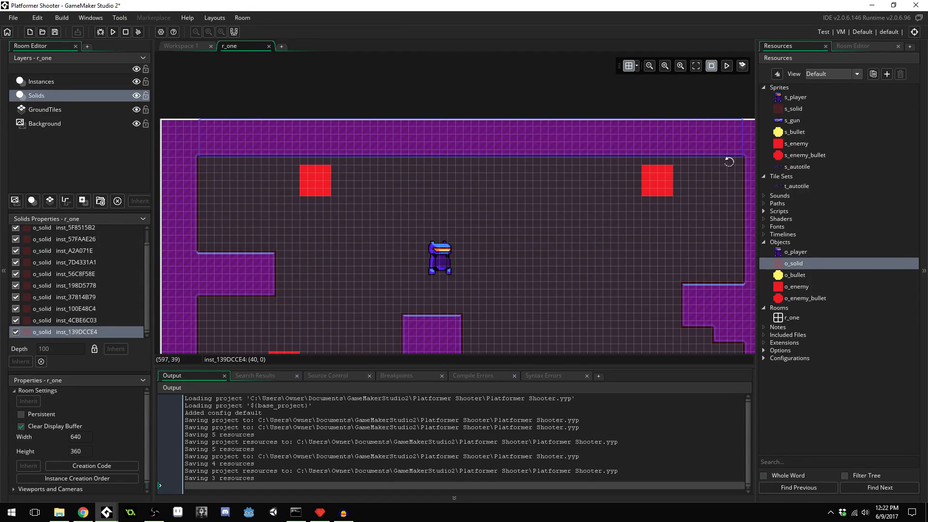
Hide the Solids layer in the room
middle_click_drag(555, 280, 585, 103)
middle_click_drag(581, 153, 544, 262)
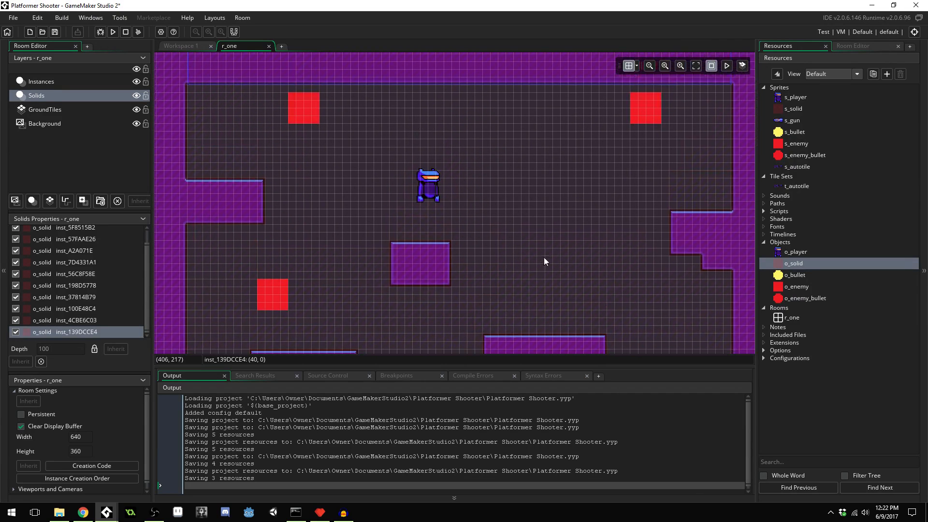
scroll(511, 203, "down", 3, "ctrl")
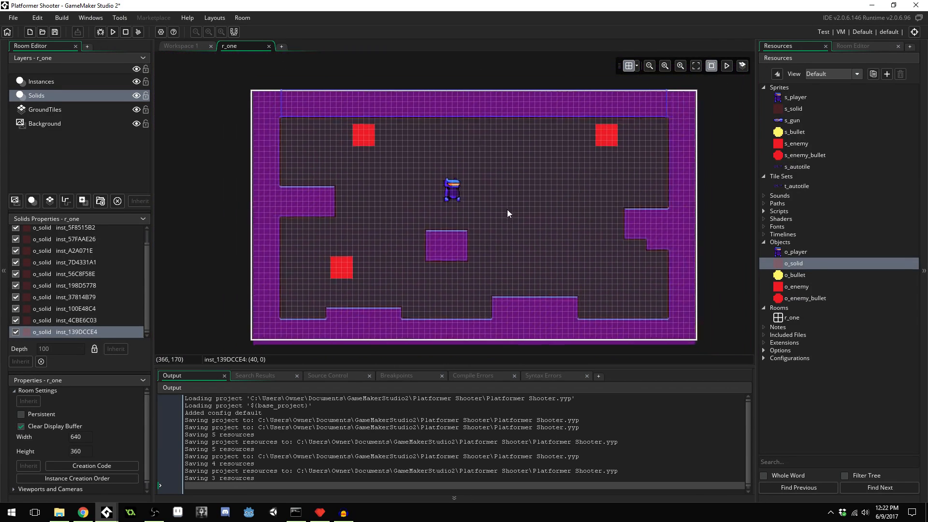
middle_click_drag(539, 251, 528, 218)
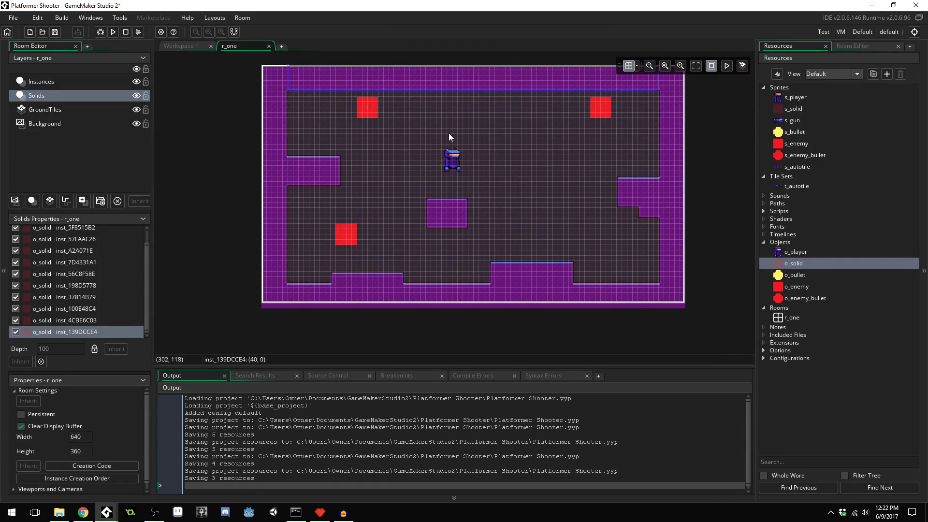
middle_click_drag(538, 183, 520, 199)
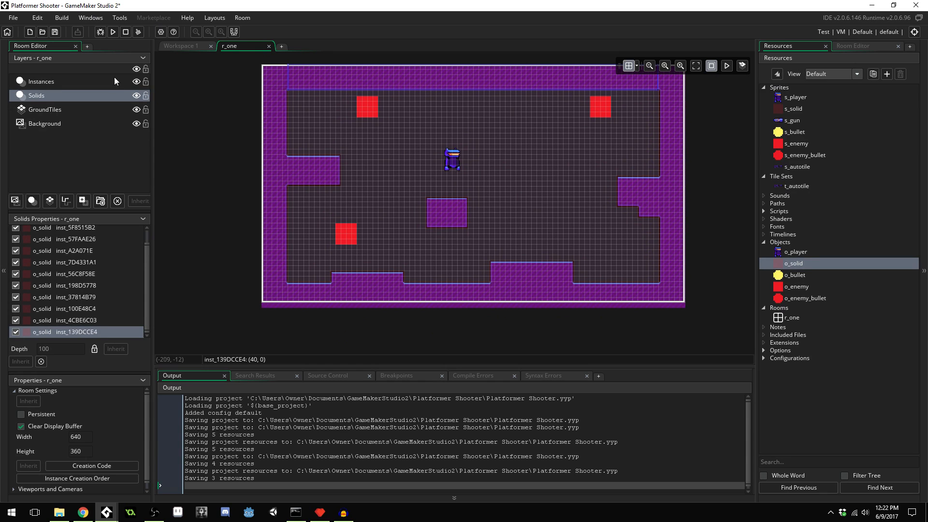
left_click(136, 96)
left_click(136, 95)
Run the game, test moving, jumping and shooting enemies on the tiled ground and walls, and close the game window
left_click(112, 33)
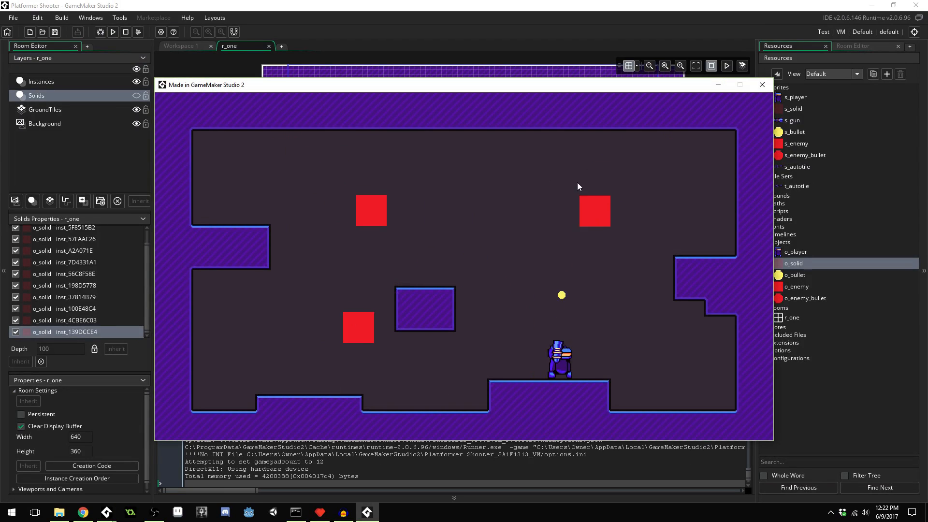
left_click(593, 178)
left_click(599, 175)
key("a")
left_click(599, 173)
key("d")
key("w")
key("a")
left_click(493, 280)
left_click(489, 280)
left_click(487, 277)
key("w")
left_click(476, 349)
key("d")
key("w")
left_click(464, 357)
key("a")
key("w")
left_click(444, 354)
left_click(411, 359)
left_click(409, 360)
left_click(405, 356)
key("a")
key("w")
key("d")
key("w")
key("a")
key("d")
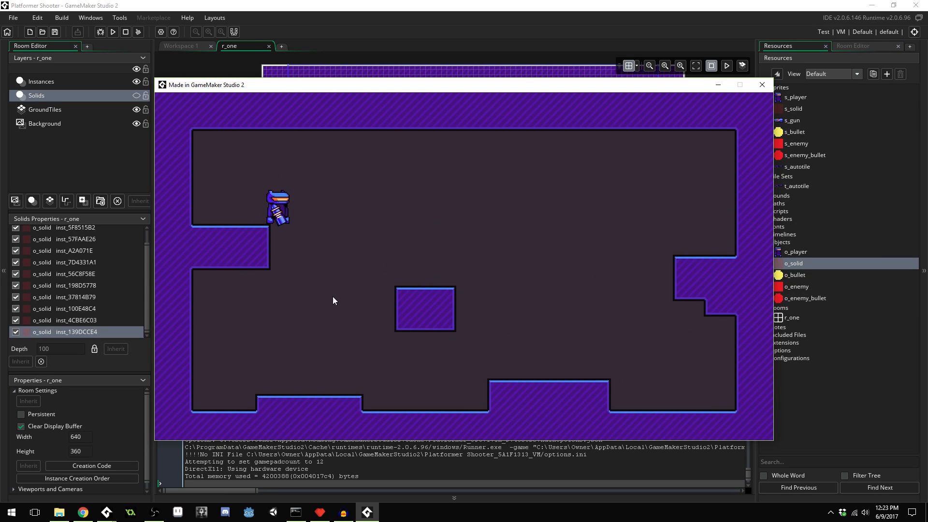
left_click(762, 85)
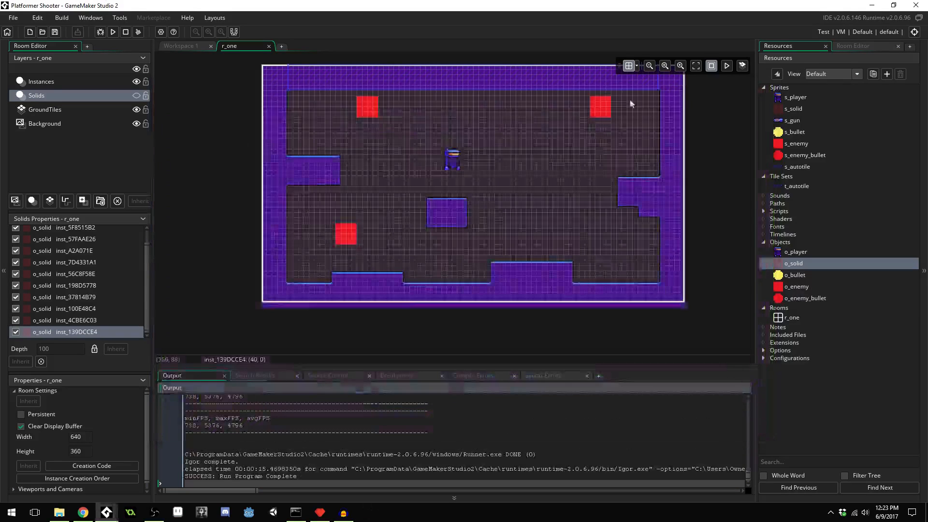
Change the Background layer's colour to a dark blue-grey
left_click(68, 125)
left_click(80, 265)
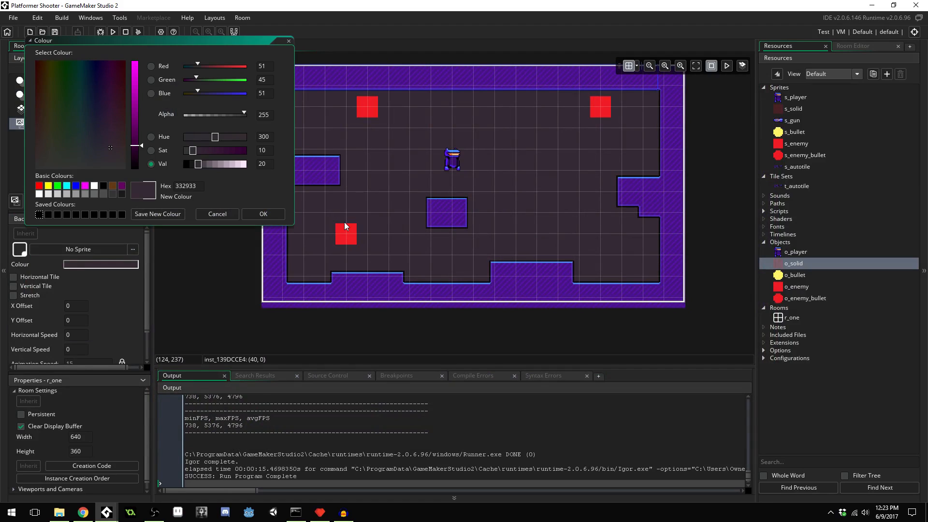
left_click(196, 187)
left_click(262, 215)
middle_click_drag(497, 197, 473, 219)
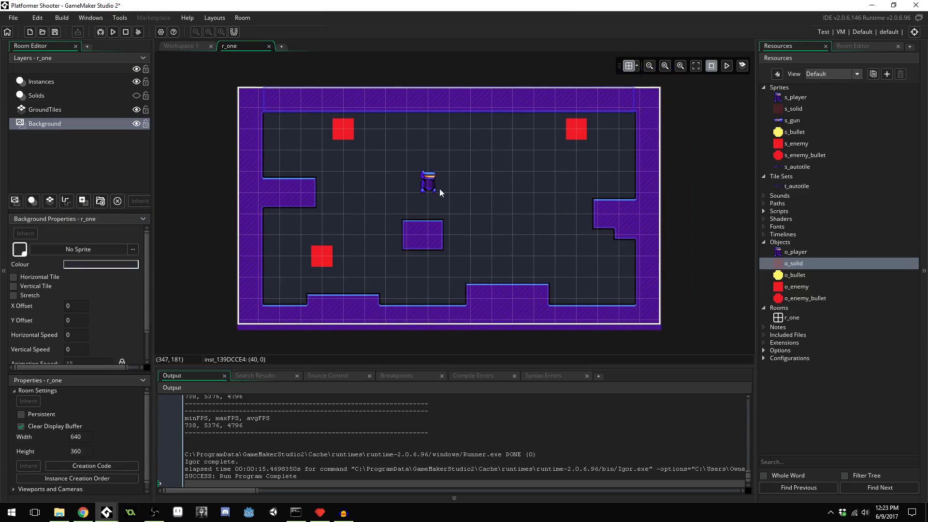
Run the game again, check the new background while moving, jumping and shooting enemies, and close the game window
left_click(113, 31)
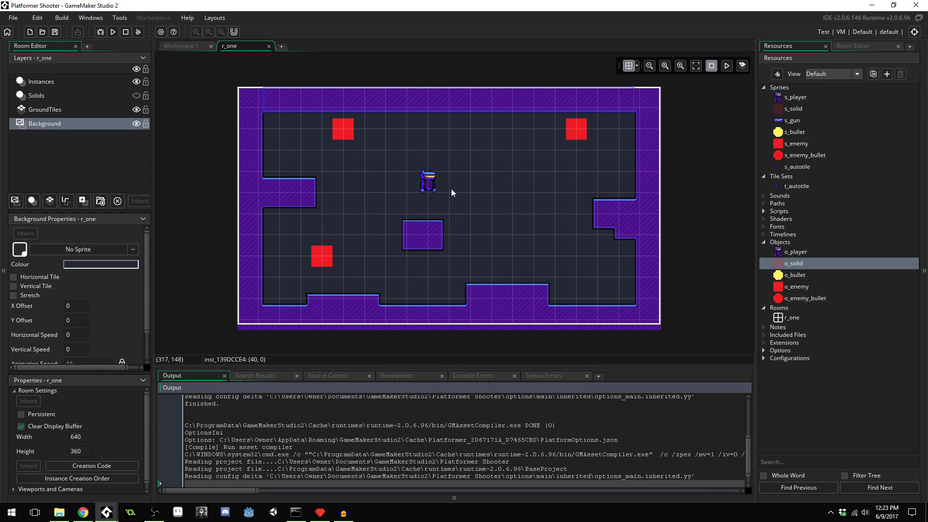
key("d")
left_click(601, 158)
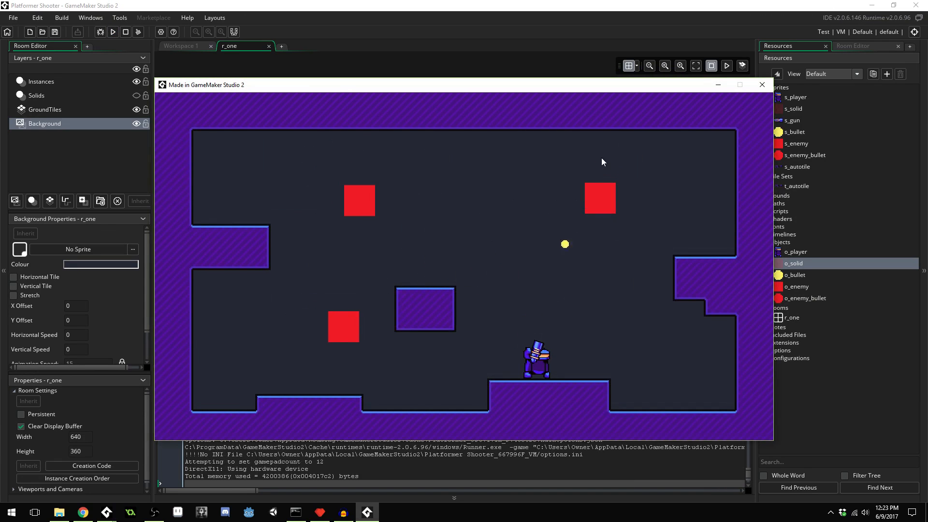
left_click(603, 156)
left_click(605, 155)
key("d")
left_click(625, 158)
key("d")
left_click(626, 157)
key("a")
left_click(626, 159)
key("d")
left_click(460, 254)
left_click(456, 260)
left_click(454, 265)
key("w")
left_click(430, 348)
left_click(399, 361)
key("w")
key("a")
left_click(392, 366)
left_click(387, 370)
left_click(382, 363)
key("d")
left_click(444, 249)
left_click(446, 247)
left_click(450, 247)
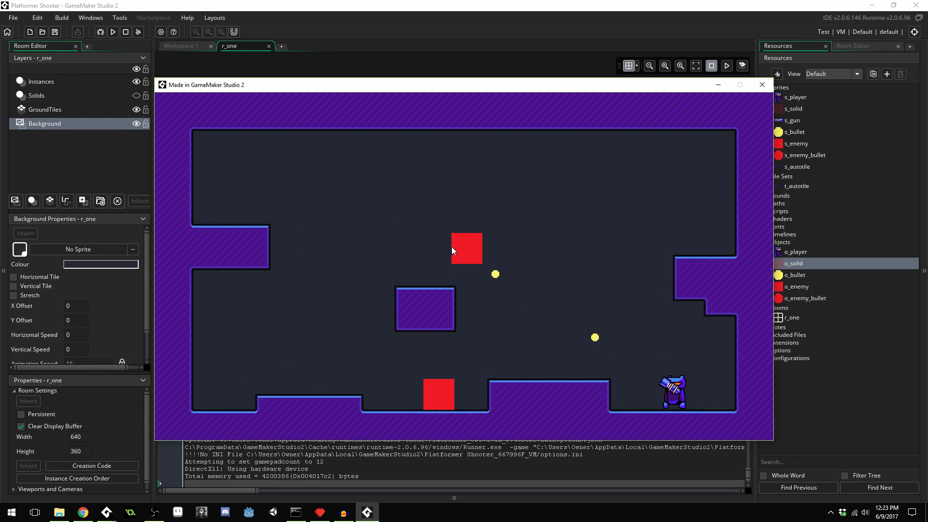
key("w")
key("a")
left_click(446, 347)
key("d")
left_click(432, 371)
left_click(421, 368)
key("a")
left_click(405, 388)
left_click(399, 390)
key("a")
key("w")
key("d")
key("w")
key("a")
key("w")
key("d")
key("w")
key("a")
key("w")
key("d")
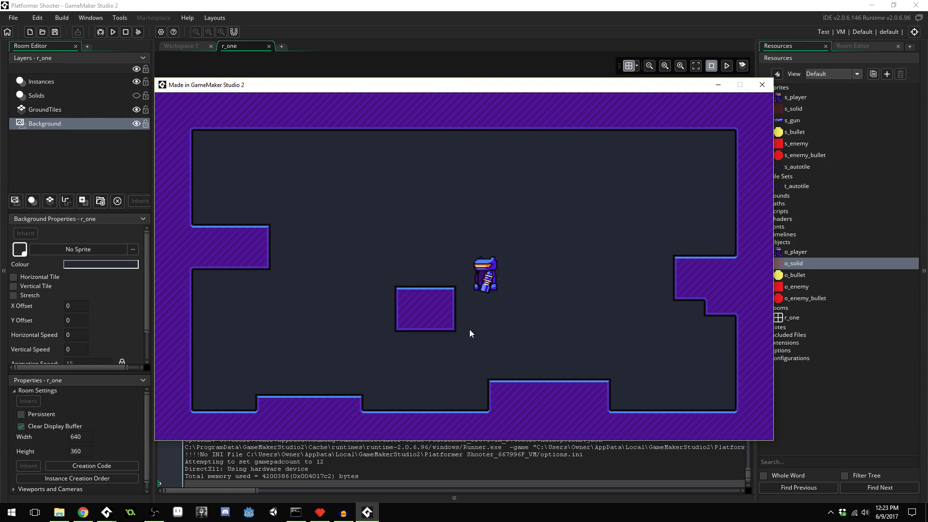
key("w")
key("w")
key("a")
key("w")
key("a")
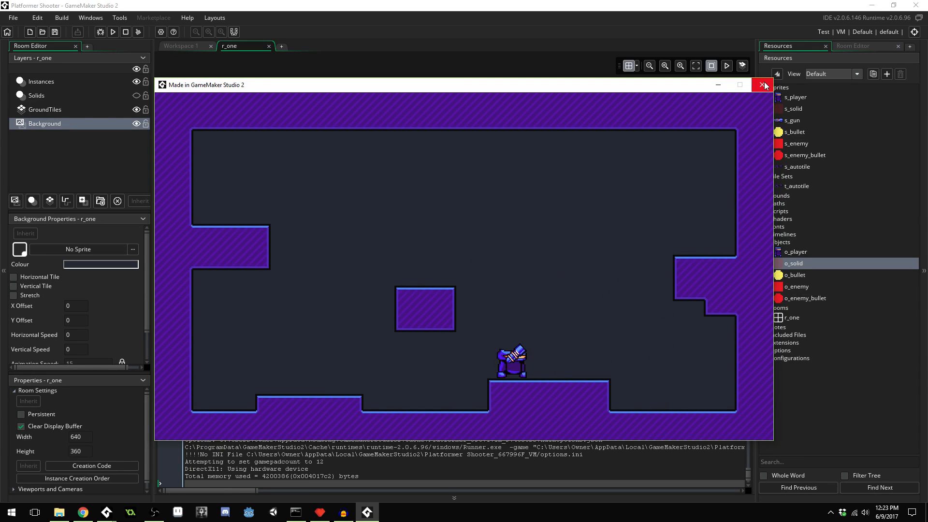
left_click(762, 85)
Select the GroundTiles layer, switch its visibility off and on, and make the Solids layer visible again
left_click(526, 296)
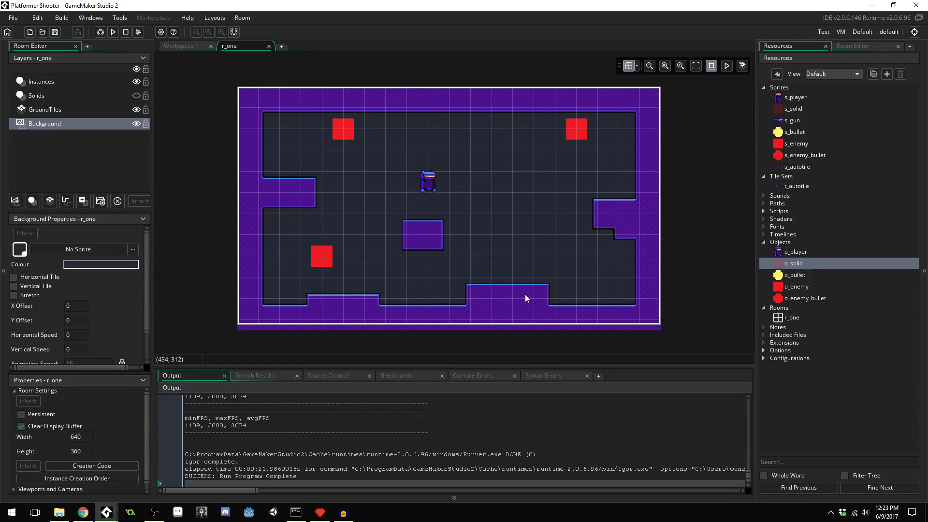
left_click(65, 111)
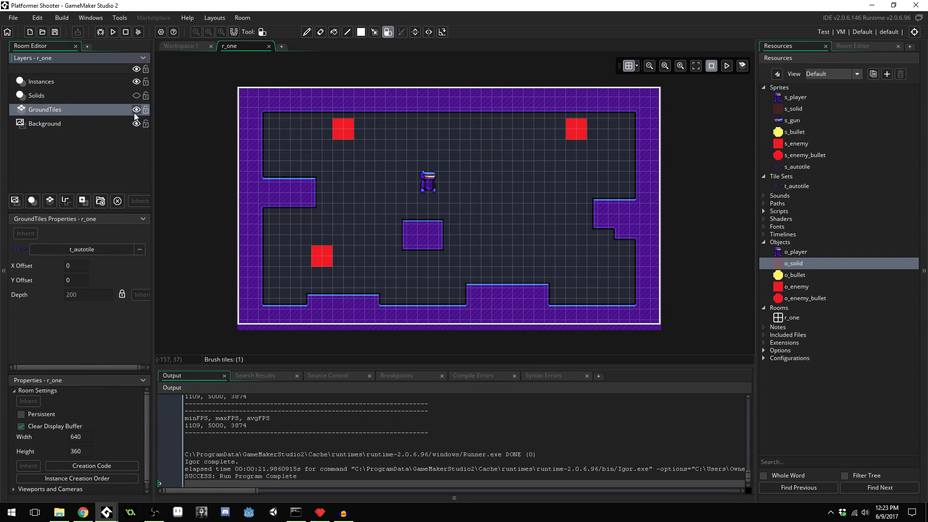
left_click(137, 111)
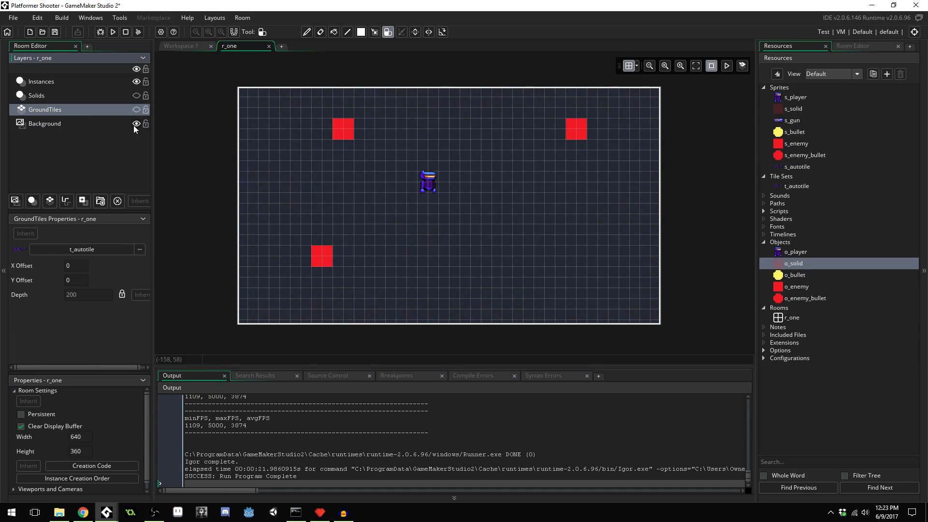
left_click(136, 109)
left_click(136, 95)
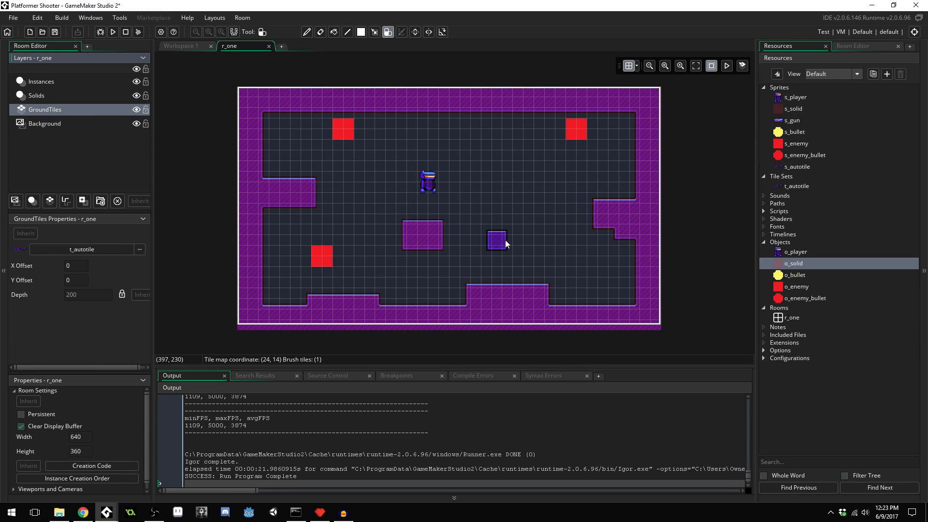
Paint auto tiles one row higher over the right part of the taller floor block
left_click(538, 280)
left_click(515, 280)
On the Solids layer, narrow the taller block's o_solid to its lower left part and stretch a new o_solid over the raised right part
left_click(60, 99)
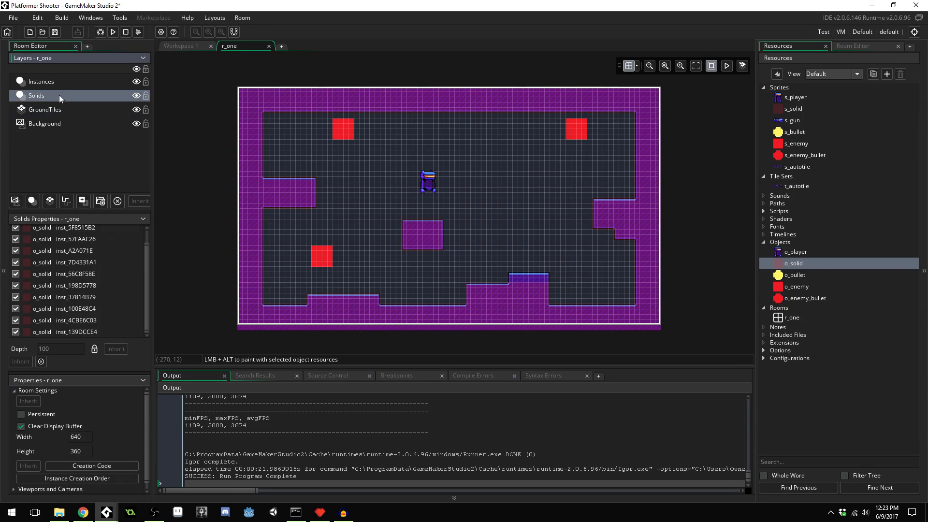
left_click(542, 293)
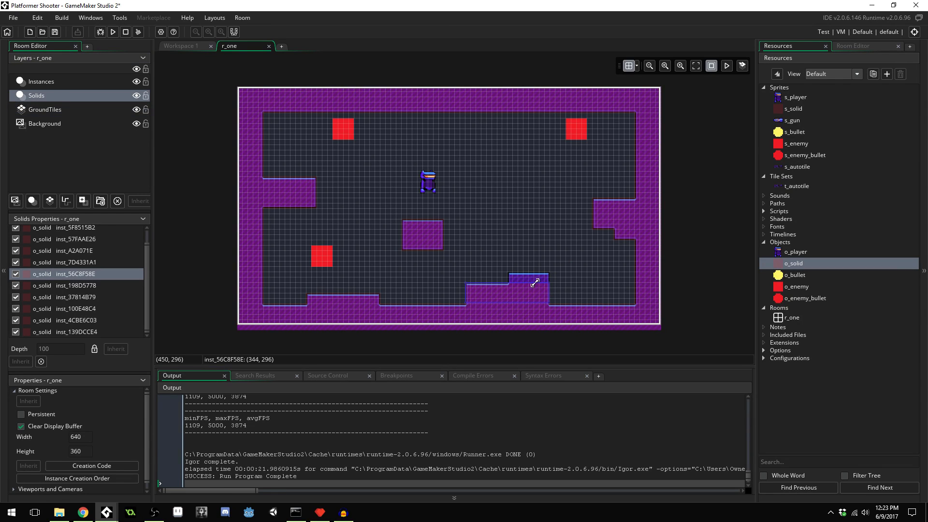
left_click_drag(549, 303, 510, 307)
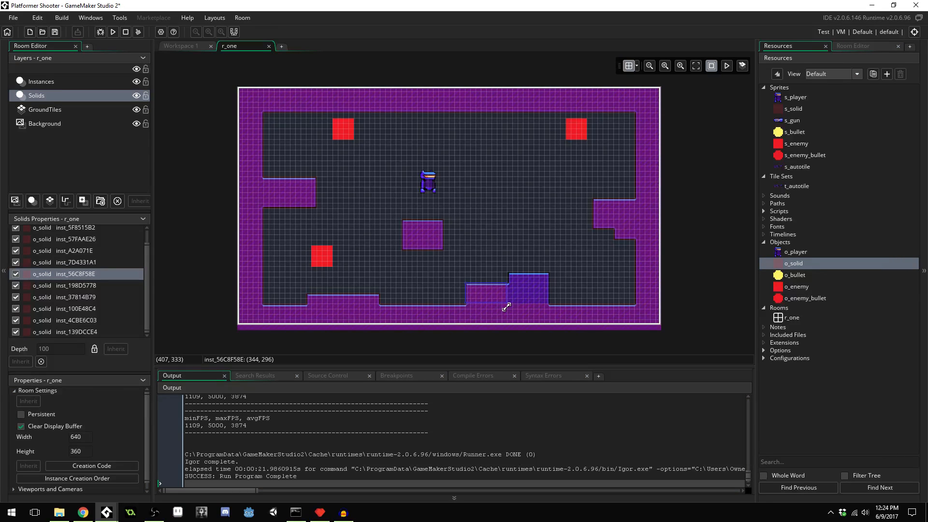
left_click(511, 277, "alt")
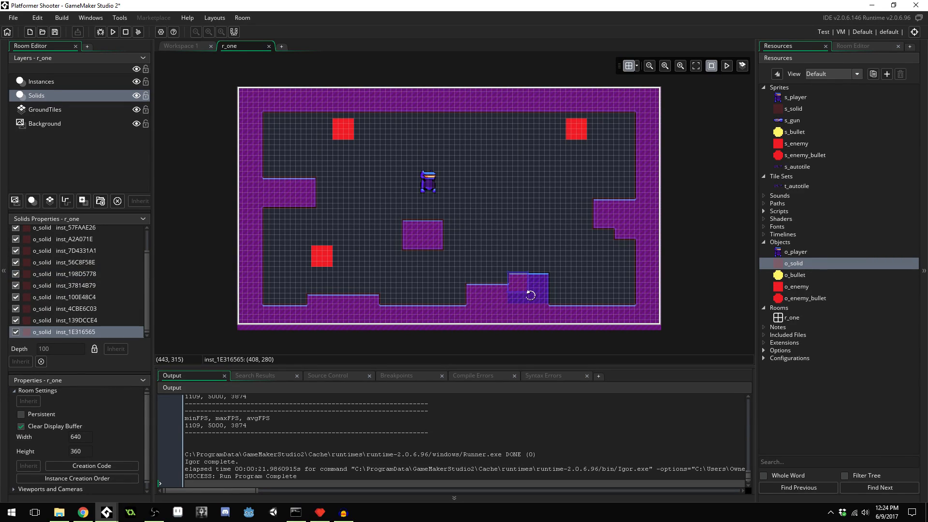
left_click_drag(529, 293, 550, 307)
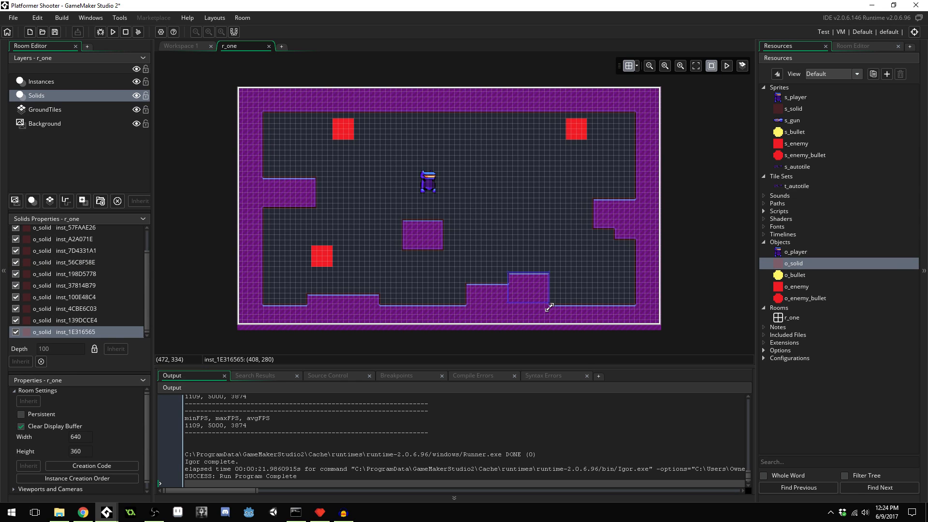
Hide the Solids layer, run the game, and move, jump and shoot the three enemies to test the edited level
left_click(136, 95)
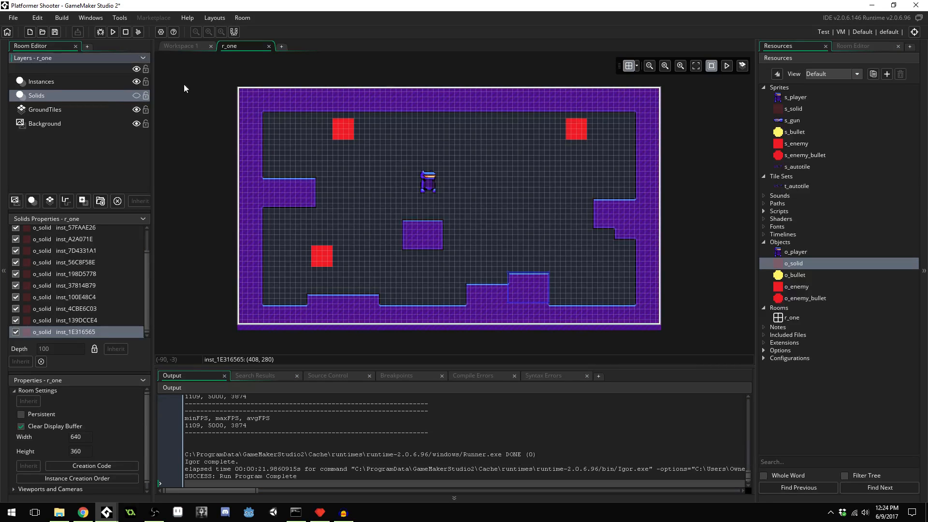
left_click(113, 32)
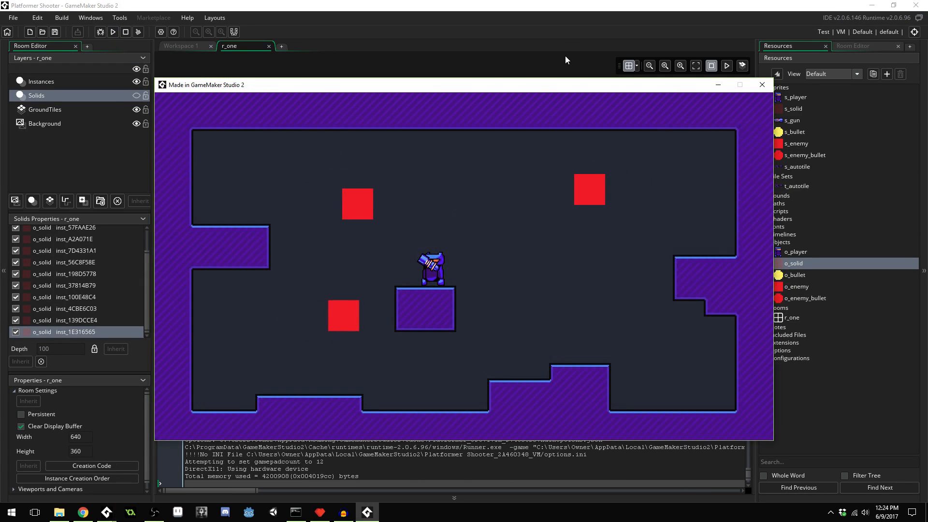
key("d")
left_click(547, 156)
key("w")
mouse_move(568, 166)
left_mouse_down()
mouse_move(552, 157)
mouse_move(459, 241)
left_mouse_up()
key("d")
key("w")
key("a")
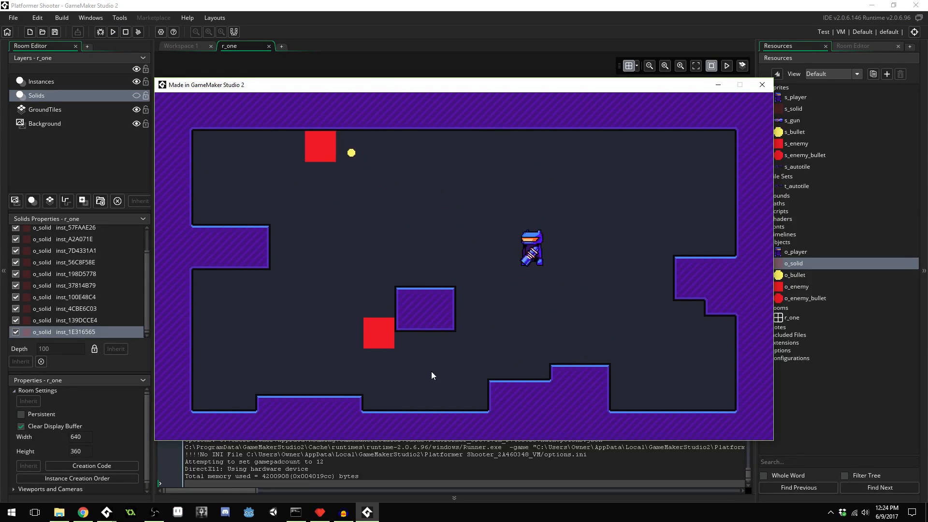
key("a")
left_click(338, 298)
key("a")
left_click_drag(329, 302, 313, 277)
left_click(335, 282)
key("d")
key("w")
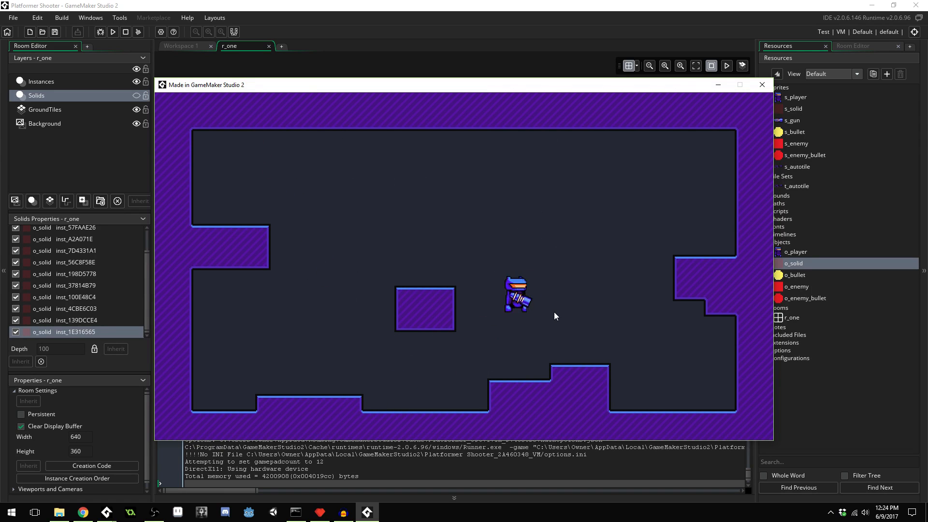
Jump the player around and over the raised floor block to check its collision, and close the game window
key("w")
key("a")
key("w")
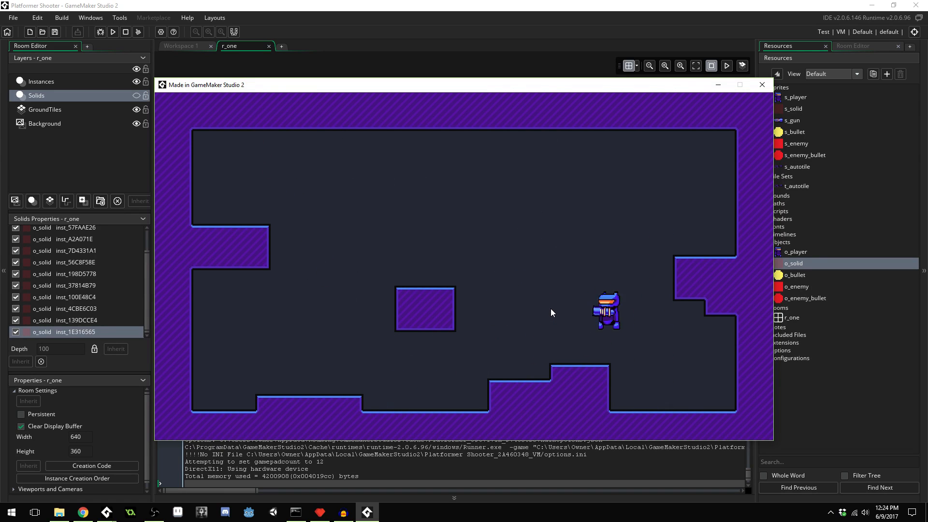
key("d")
key("w")
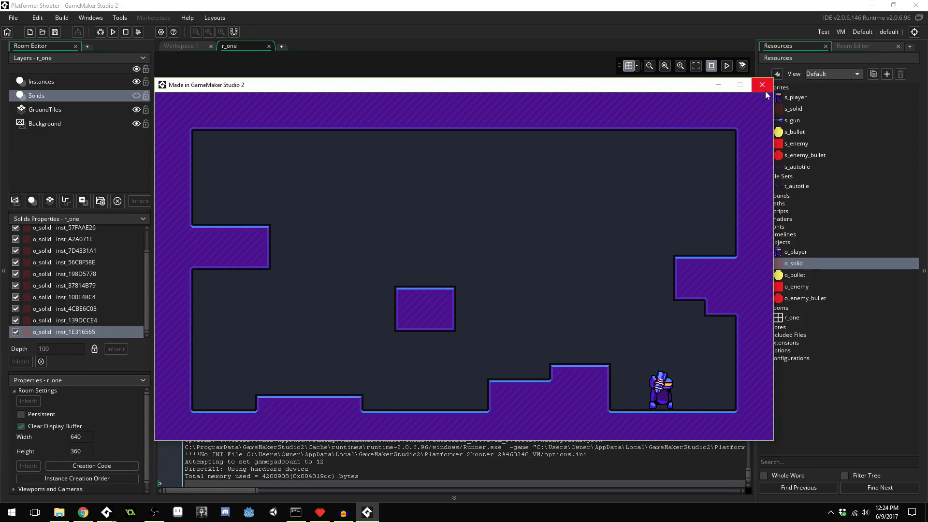
left_click(763, 85)
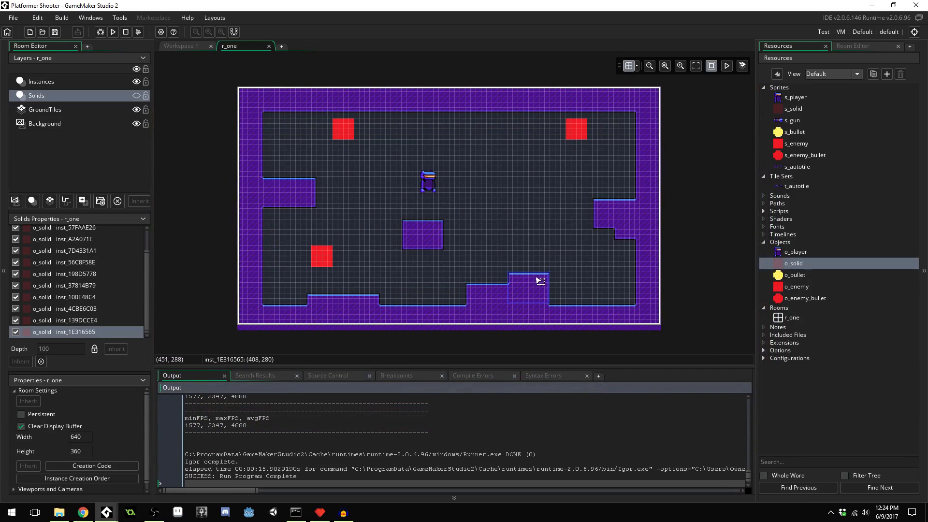
Make the Solids layer visible again and stretch the o_solid over the raised floor block upward to y 264
left_click(75, 97)
scroll(575, 289, "up", 1)
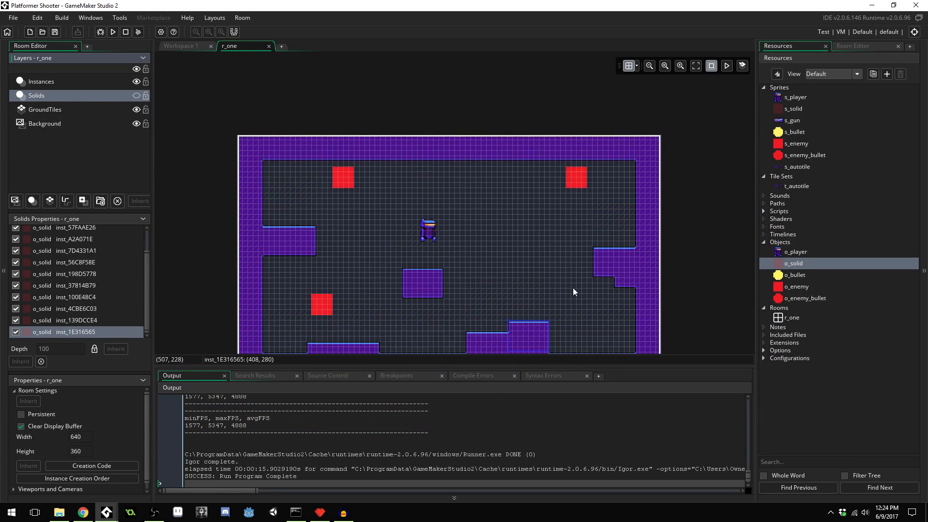
scroll(576, 289, "down", 2)
scroll(555, 250, "up", 3, "ctrl")
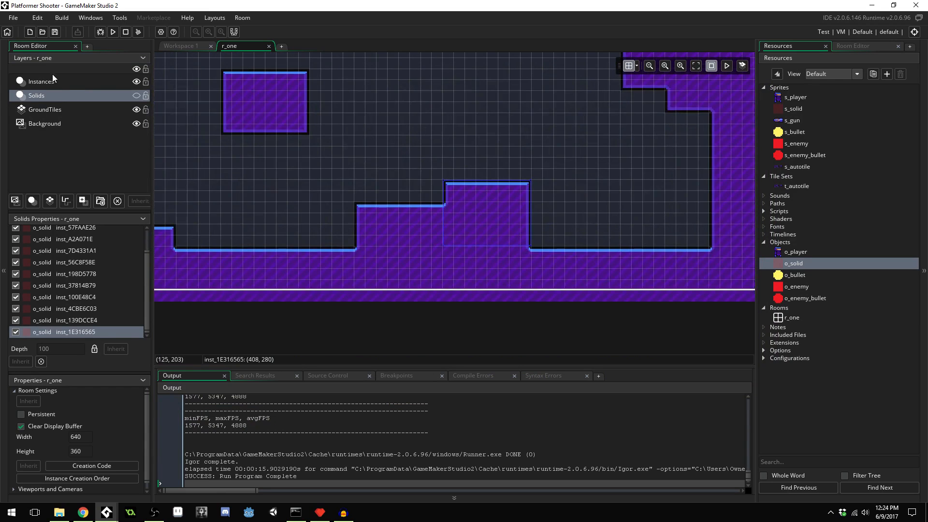
left_click(136, 95)
left_click_drag(531, 178, 531, 155)
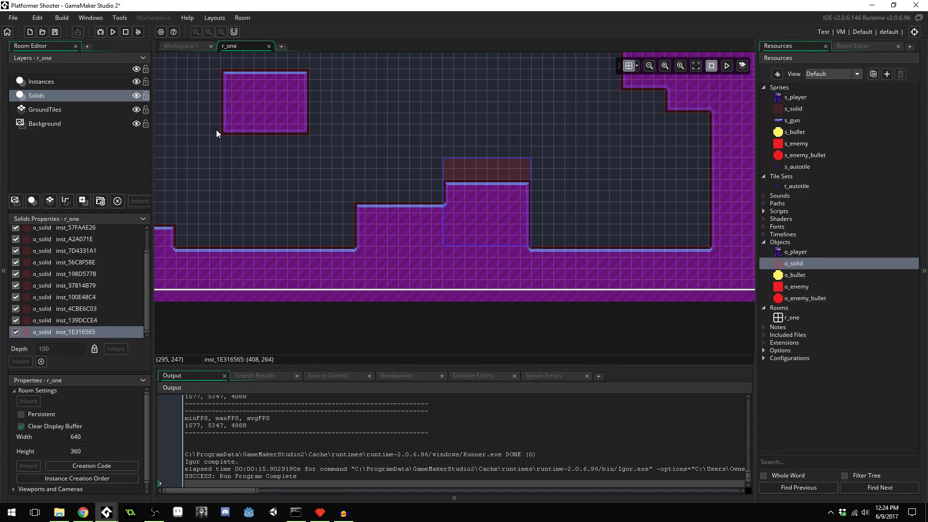
On the GroundTiles layer, paint auto tiles over the raised block's added height and a small floating block left of the central platform
left_click(36, 114)
mouse_move(464, 199)
left_mouse_down()
mouse_move(464, 184)
mouse_move(507, 181)
left_mouse_up()
scroll(506, 181, "down", 3, "ctrl")
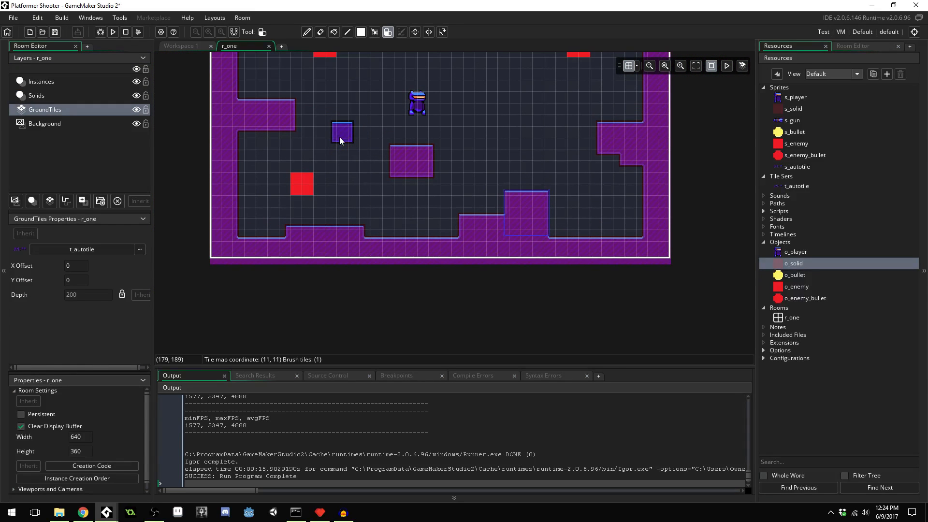
scroll(339, 138, "down", 1, "ctrl")
scroll(343, 181, "up", 2, "ctrl")
left_click(369, 150)
On the Solids layer, place an o_solid over the small floating block at (168, 168) and save the project
scroll(362, 151, "up", 3, "ctrl")
left_click(49, 95)
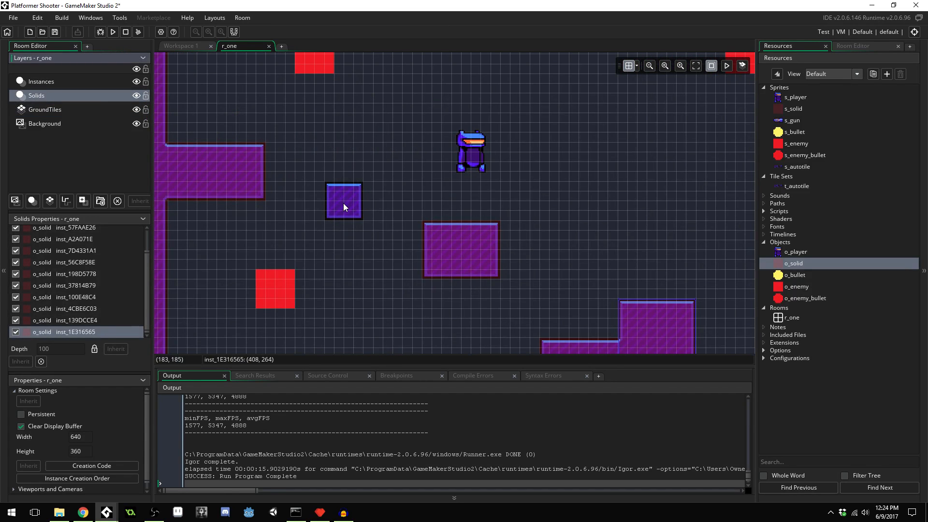
left_click(329, 187)
scroll(395, 247, "down", 4, "ctrl")
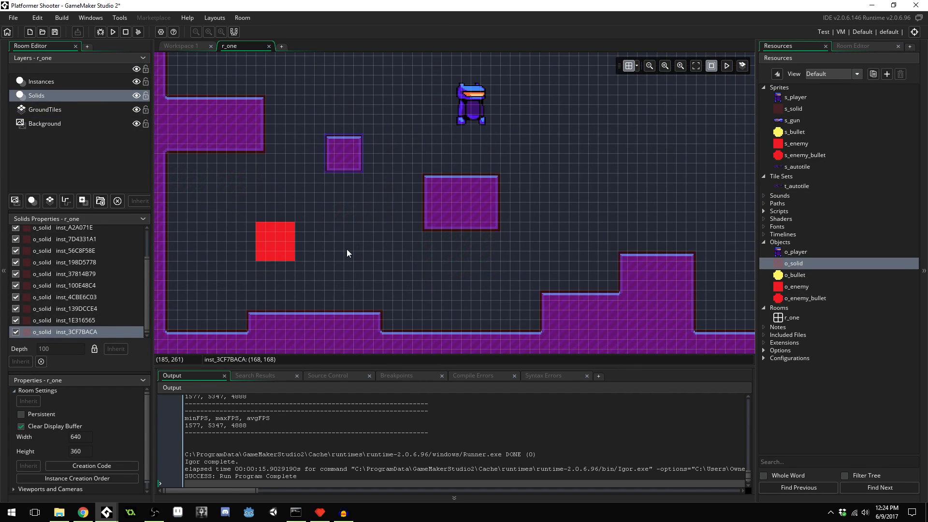
scroll(456, 193, "up", 1, "ctrl")
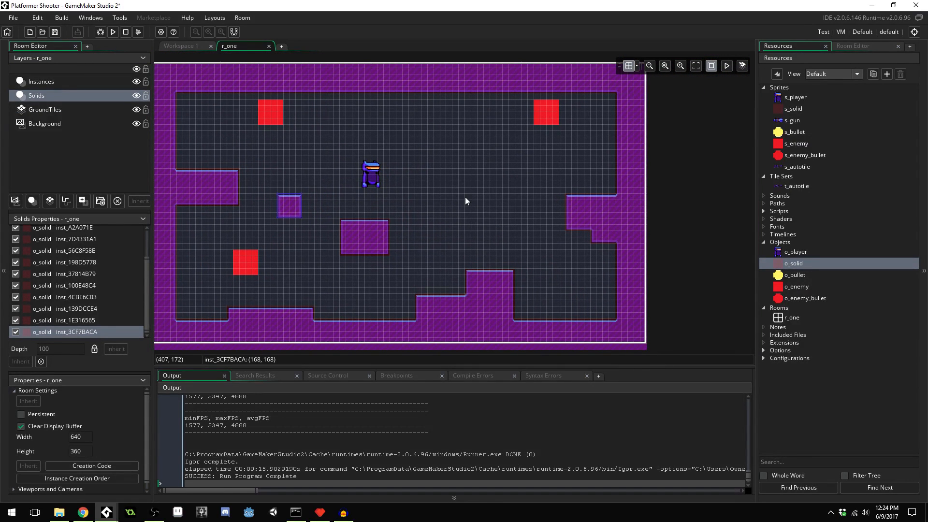
key("ctrl+s")
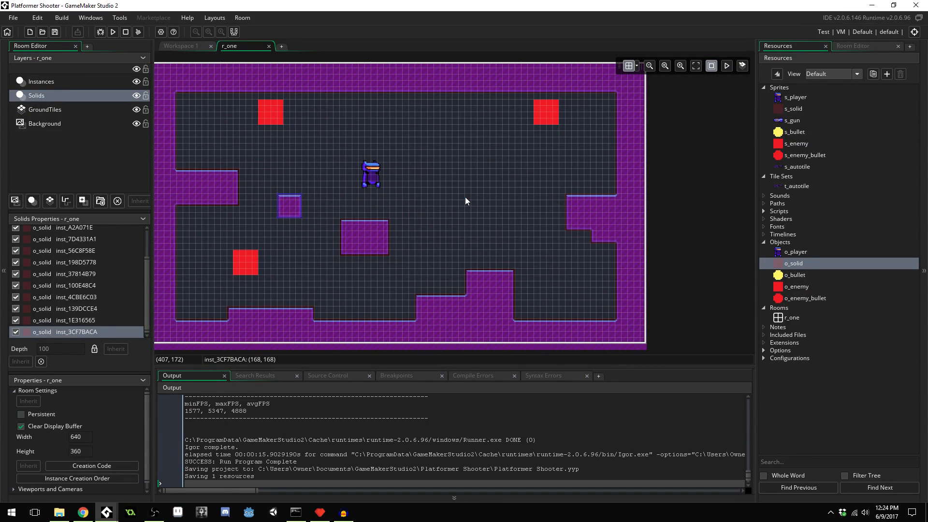
Open o_player's Create event code and collapse the Room Editor and Output panes for more workspace
left_click(788, 243)
double_click(797, 252)
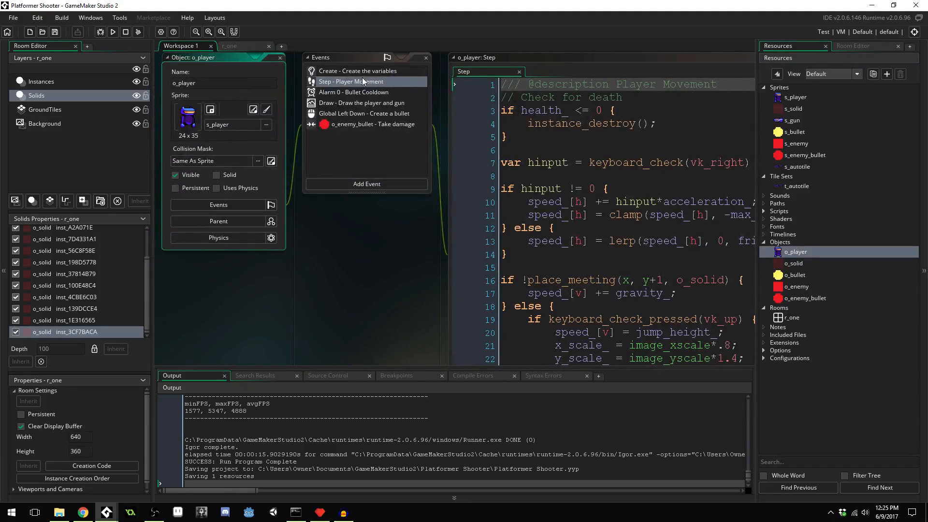
double_click(365, 74)
left_click(4, 206)
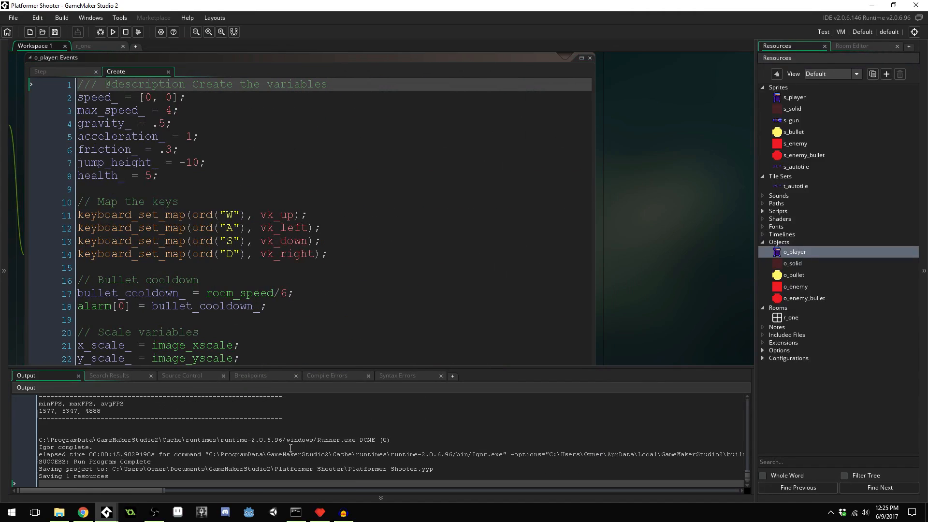
left_click(354, 499)
middle_click_drag(339, 323, 463, 329)
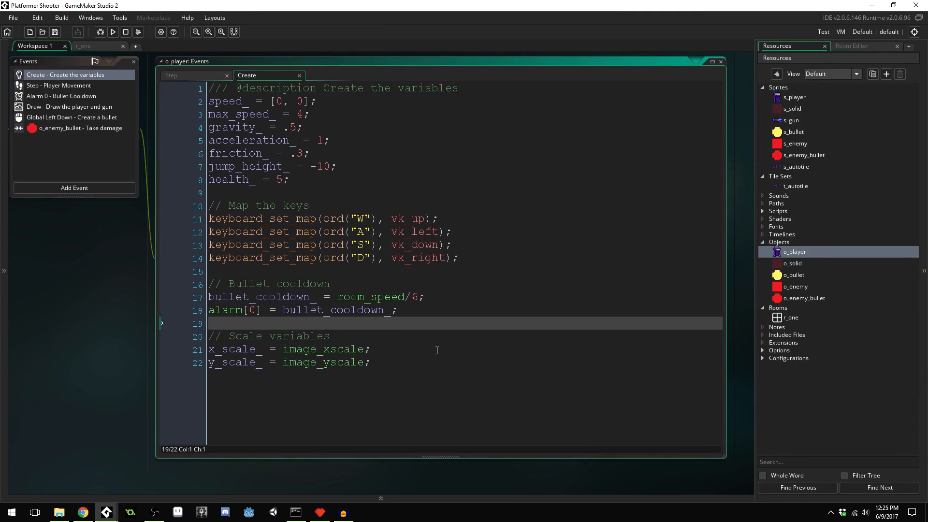
At the end of the Create code, add the comment "// Hide the solids layer" and the line var solid_layer = layer_get_id("Solids");
left_click(377, 364)
key("Return")
key("Return")
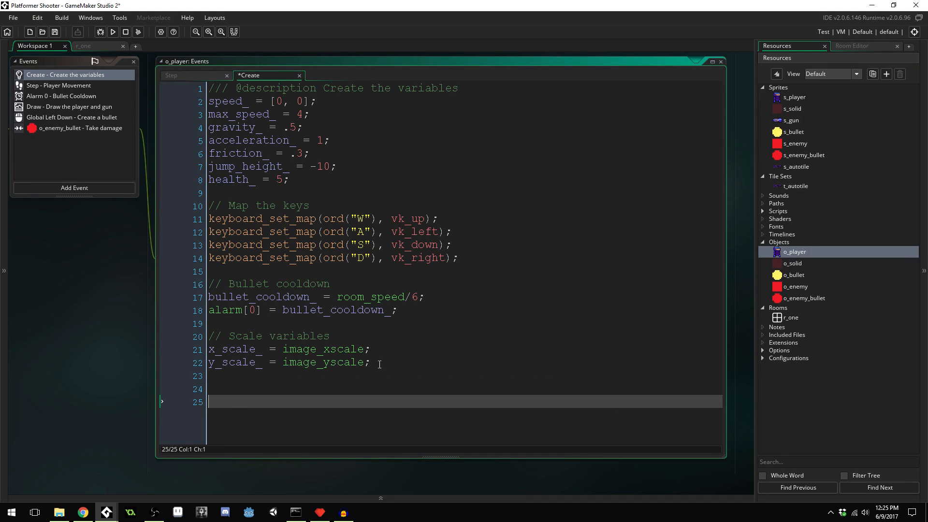
type("// Hide the solids layer")
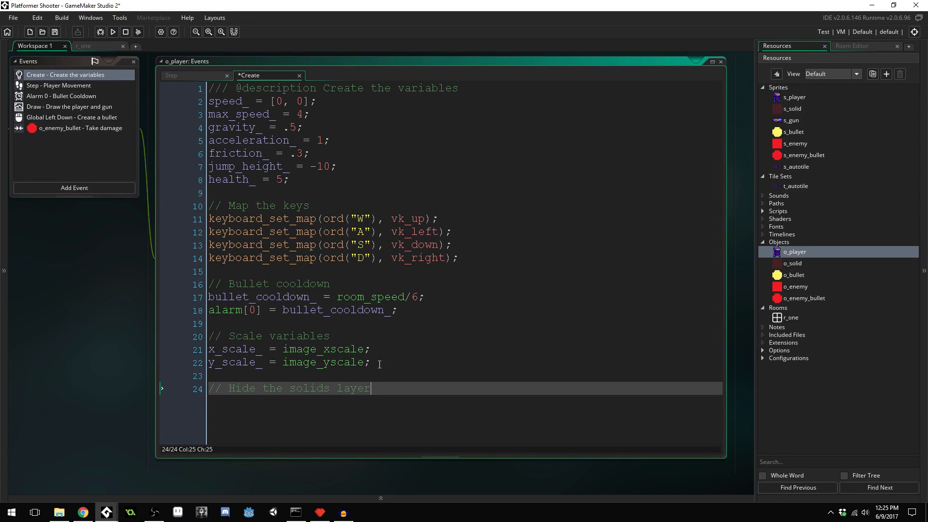
key("Return")
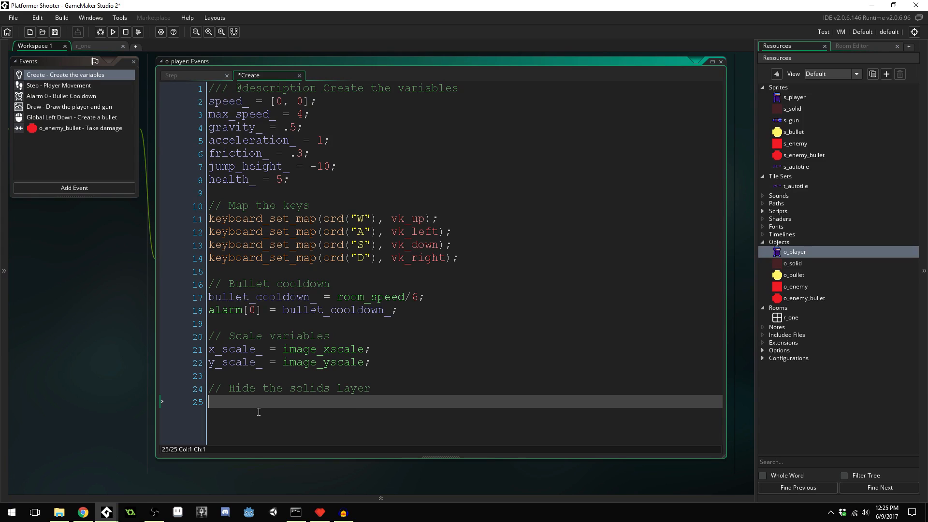
type("var solid_layer = layer_get_id")
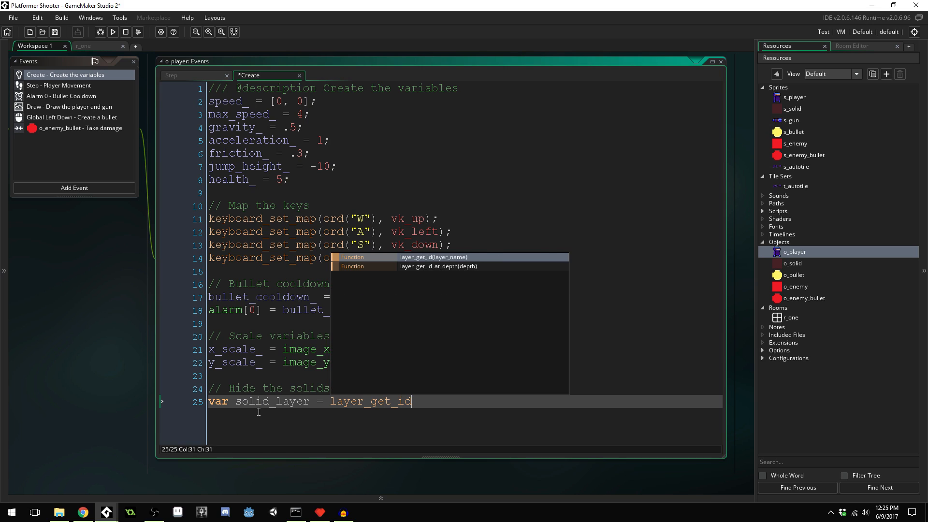
type("(\"Solids\");")
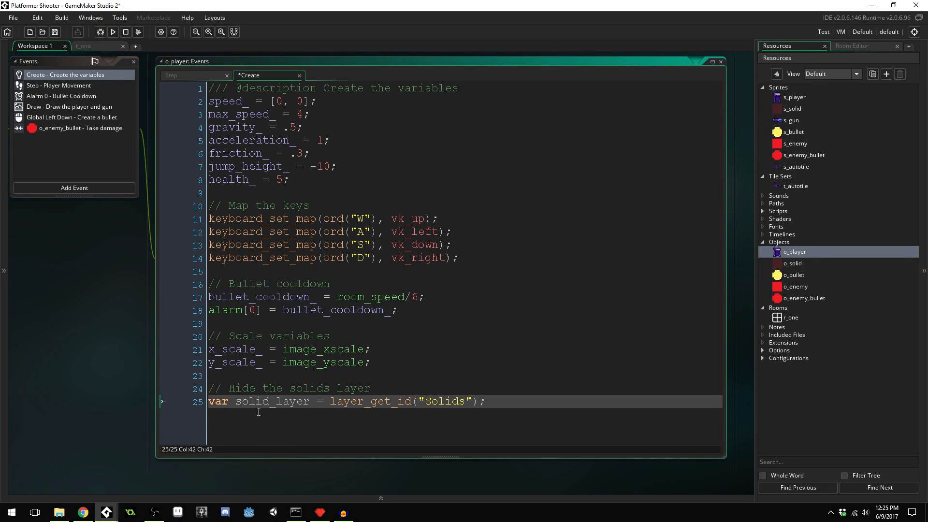
left_click(498, 403)
key("Return")
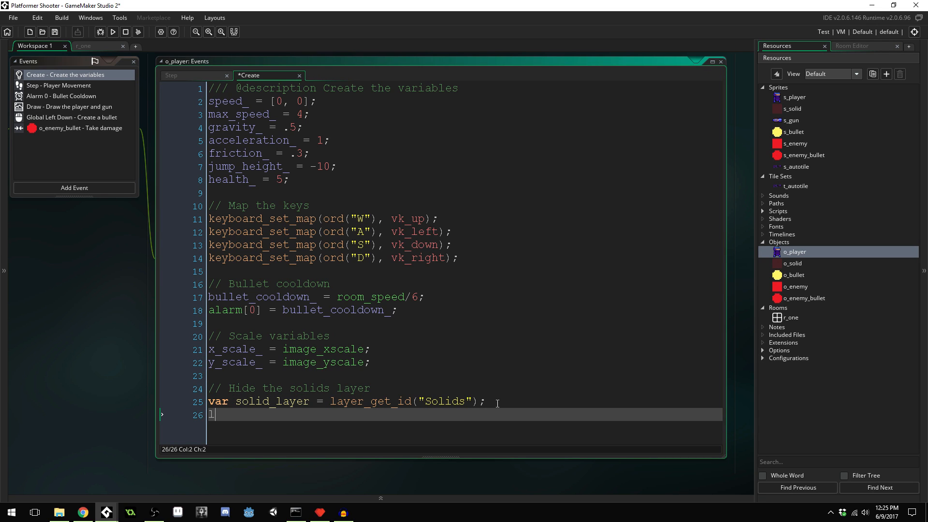
Add the line layer_set_visible(solid_layer, false); below the solid_layer declaration and save the project
type("layer_set_v")
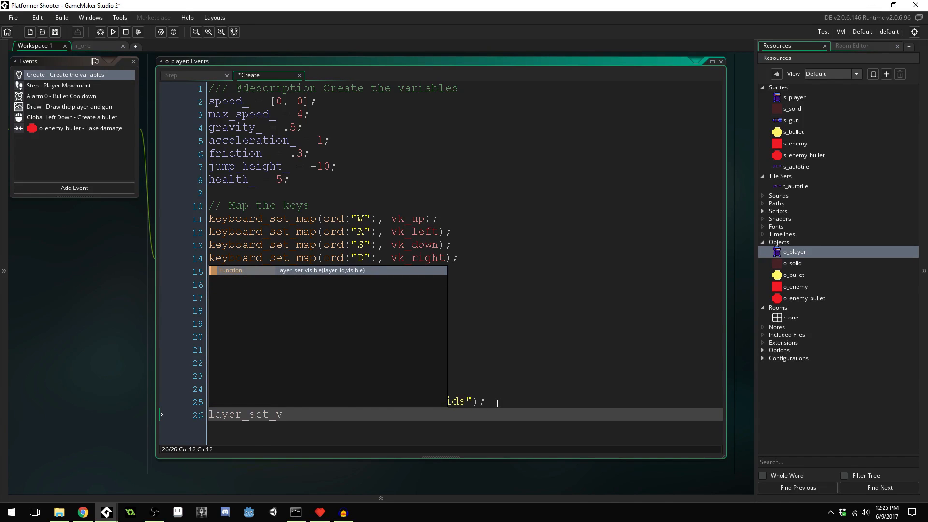
key("Return")
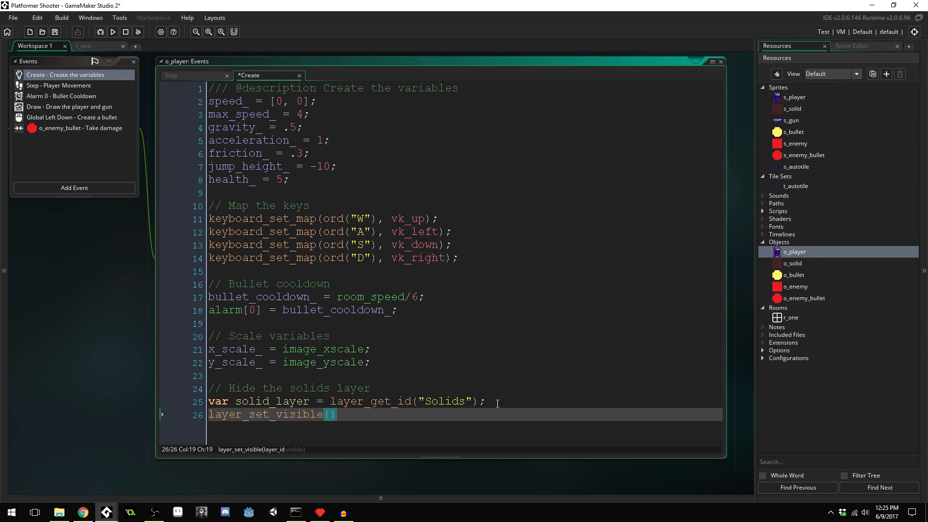
type("solid_laye")
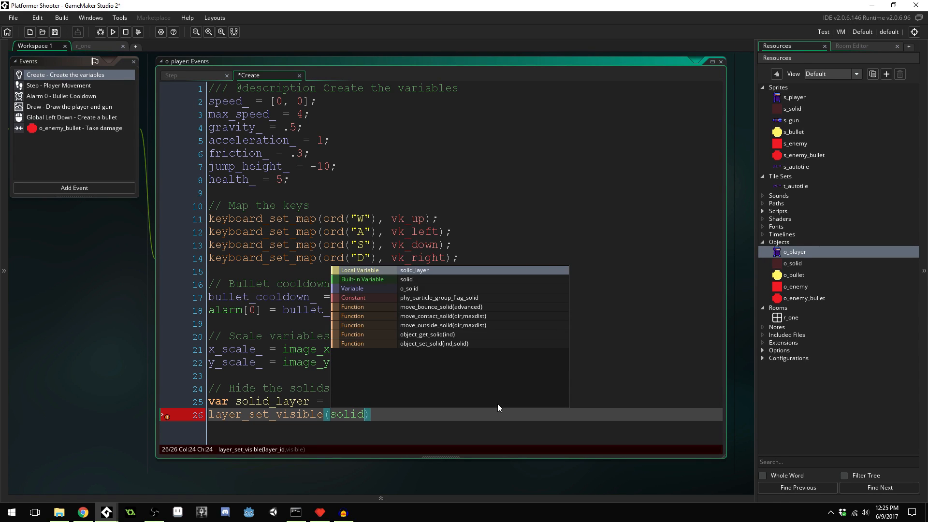
type("r, ")
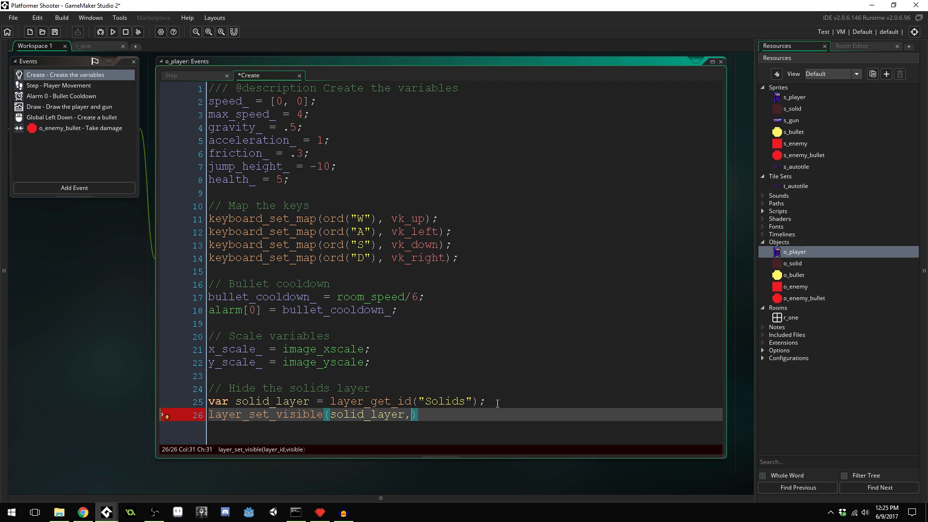
type("false)")
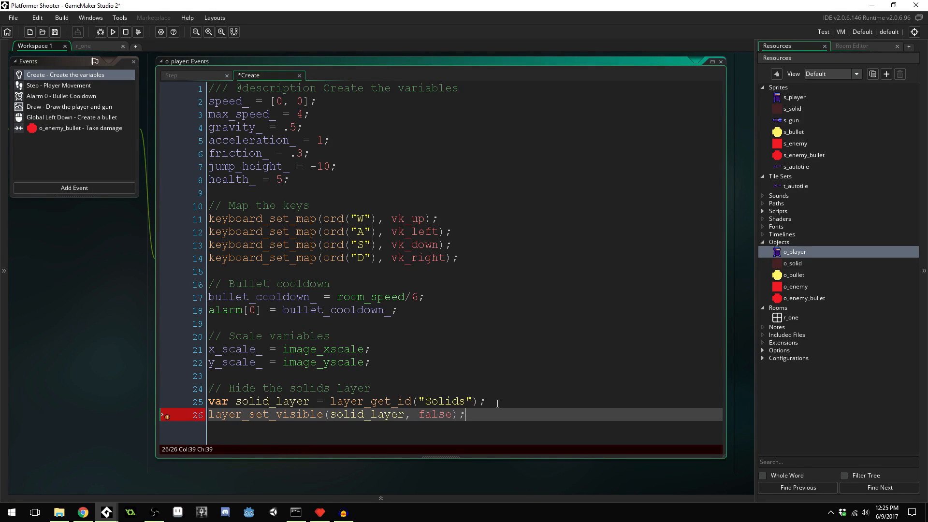
left_click(525, 260)
middle_click_drag(481, 375, 517, 316)
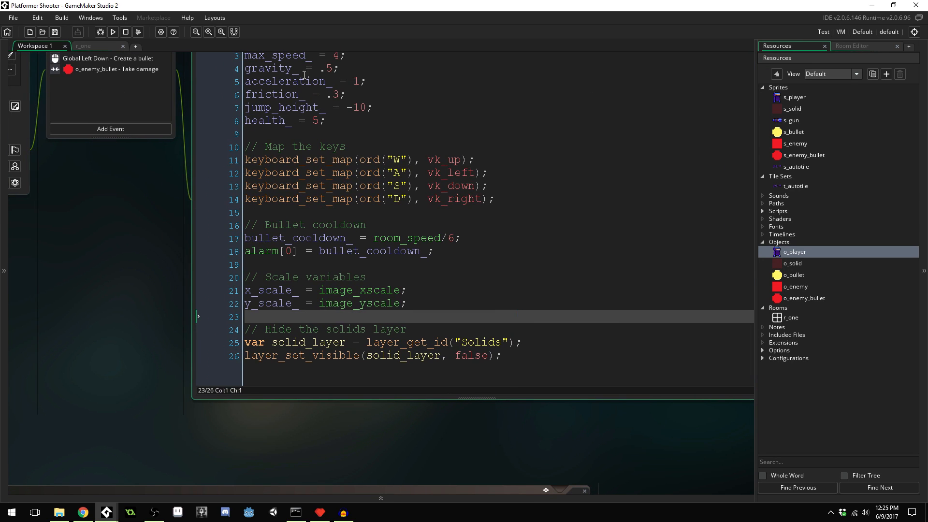
Return to r_one, run the game with the Solids layer left visible in the editor, move, jump and shoot, and close the game window
left_click(97, 46)
middle_click_drag(315, 153, 372, 175)
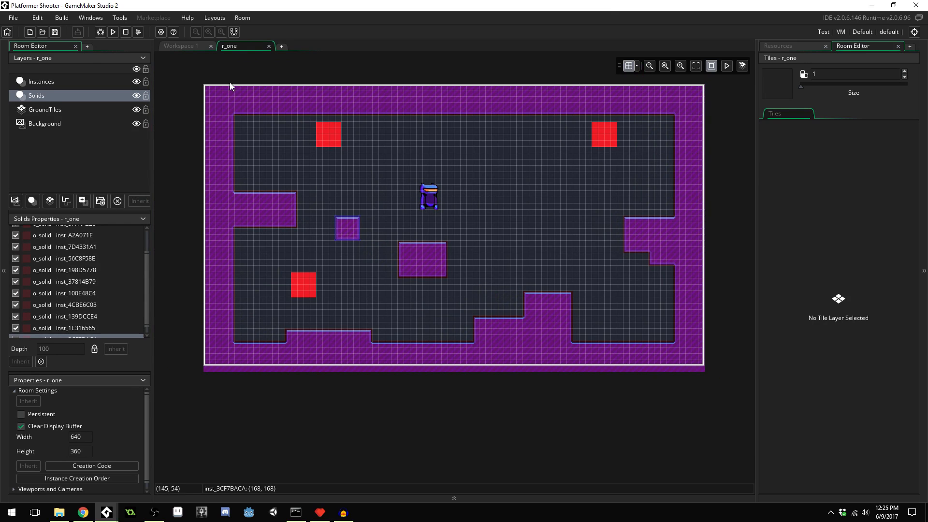
left_click(114, 32)
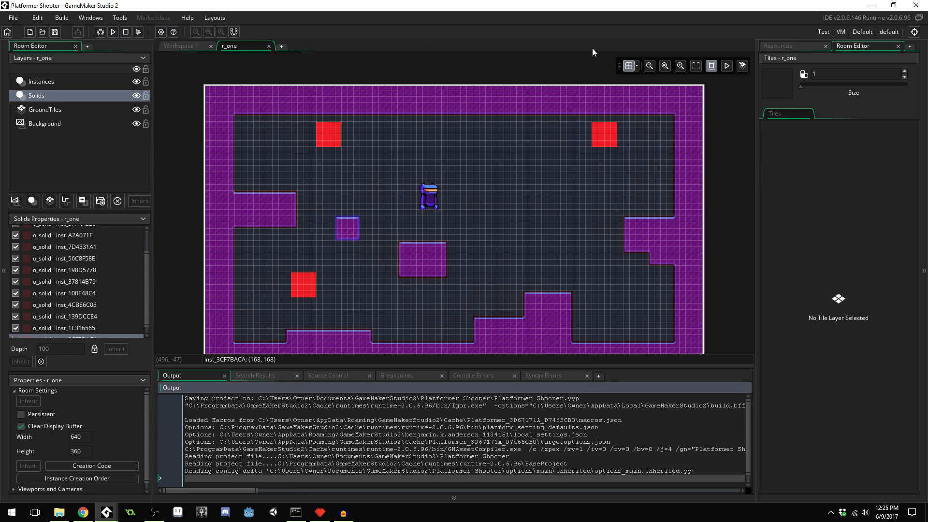
key("d")
left_click(597, 176)
key("w")
key("d")
left_click(633, 166)
left_click(639, 165)
left_click(639, 162)
left_click(460, 204)
left_click(401, 224)
left_click(412, 219)
left_click(434, 210)
key("a")
left_click(651, 206)
left_click(647, 206)
left_click(642, 205)
key("w")
key("d")
left_click(408, 357)
left_click(416, 336)
left_click(763, 84)
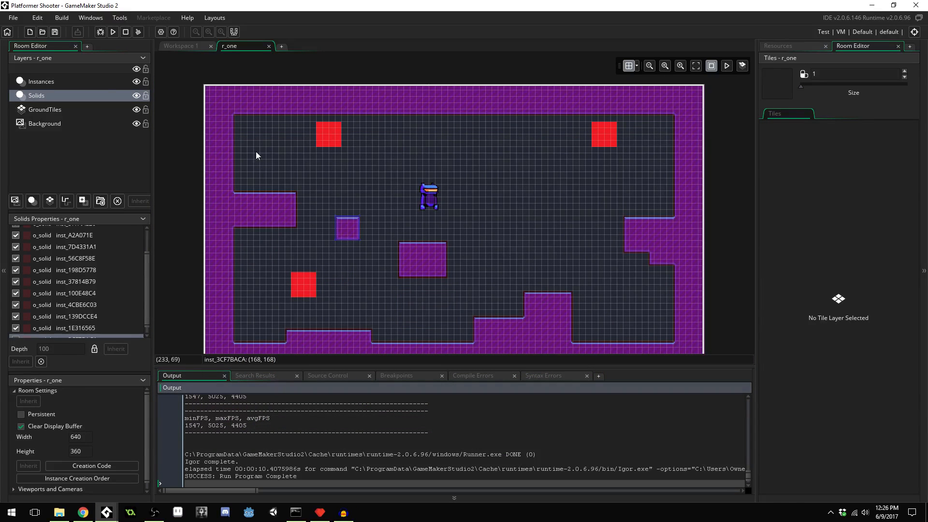
Return to o_player's Create code and examine the layer_get_id line and the false argument of layer_set_visible
left_click(186, 46)
middle_click_drag(603, 277, 500, 157)
left_click(581, 223)
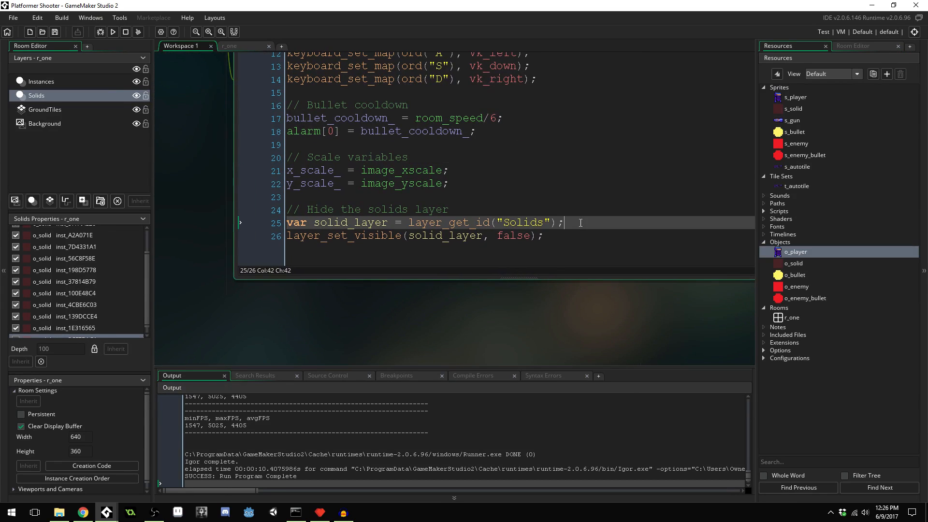
double_click(517, 237)
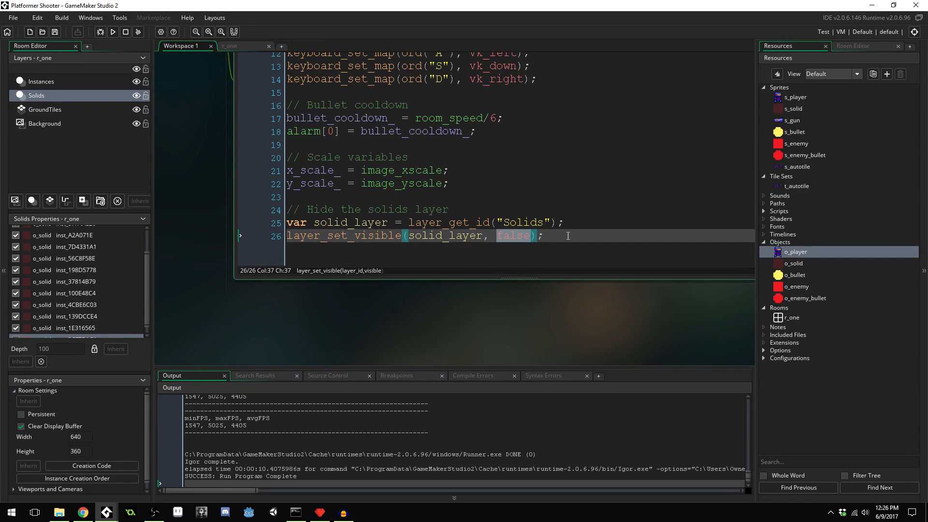
In o_player's Create code, replace the false argument of layer_set_visible with debug_mode
type("debug_mod")
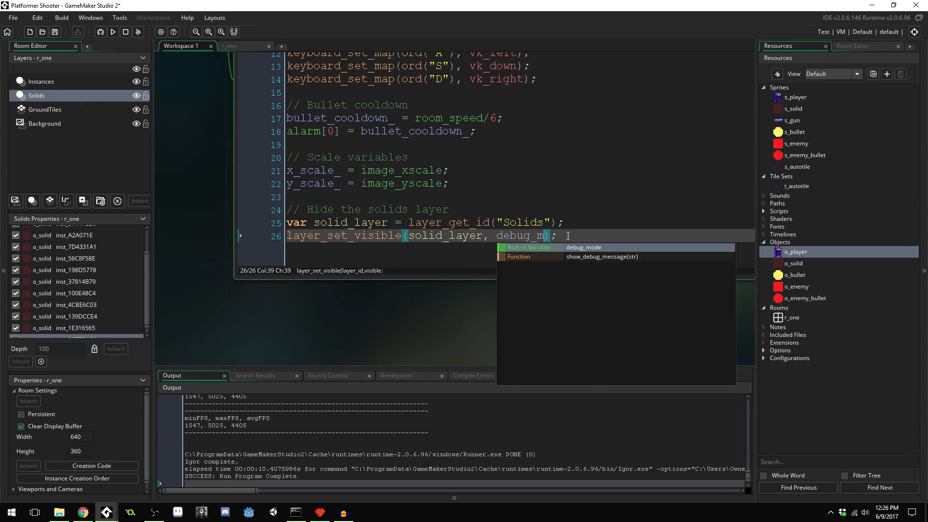
key("Return")
left_click(582, 173)
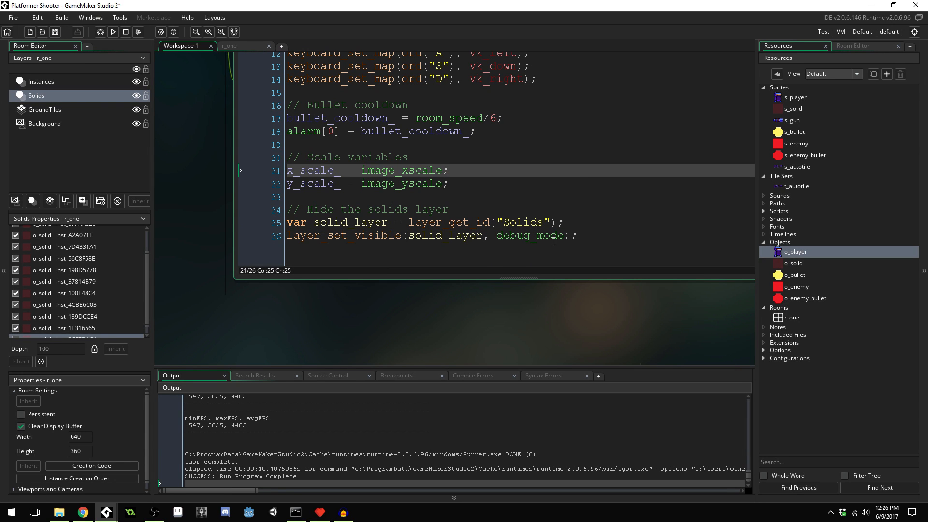
Run the game in normal mode, move and jump around the room, and close the game window
left_click(113, 33)
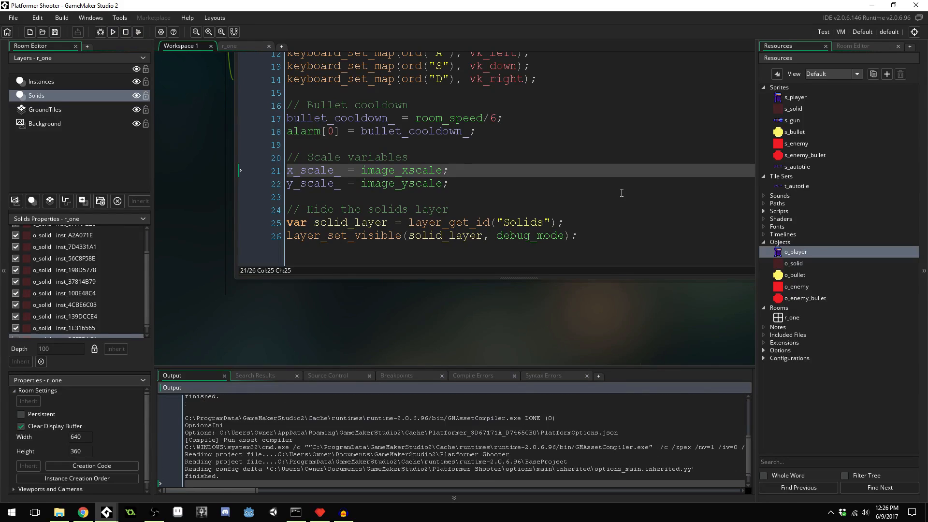
key("d")
left_click(616, 167)
key("w")
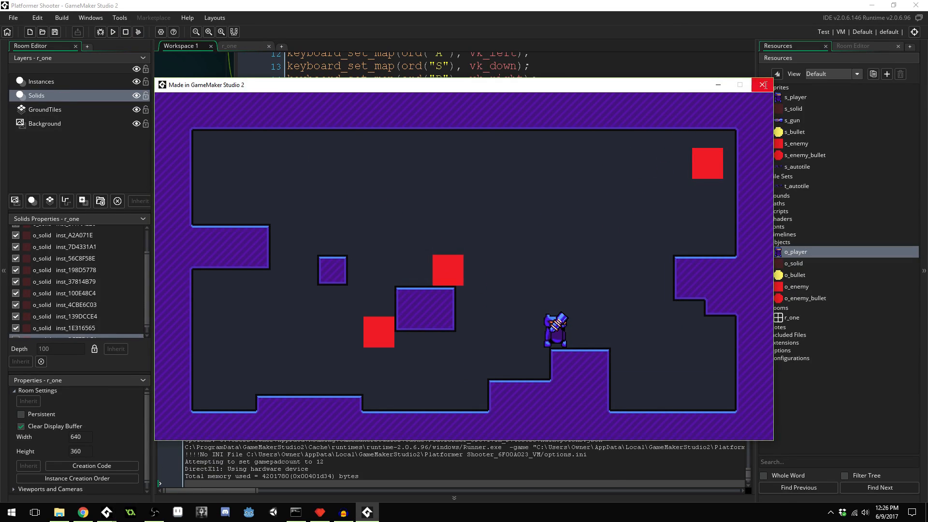
left_click(763, 85)
Start the game in debug mode and allow the GameMaker Studio 2 Runner through the firewall on private networks
left_click(100, 32)
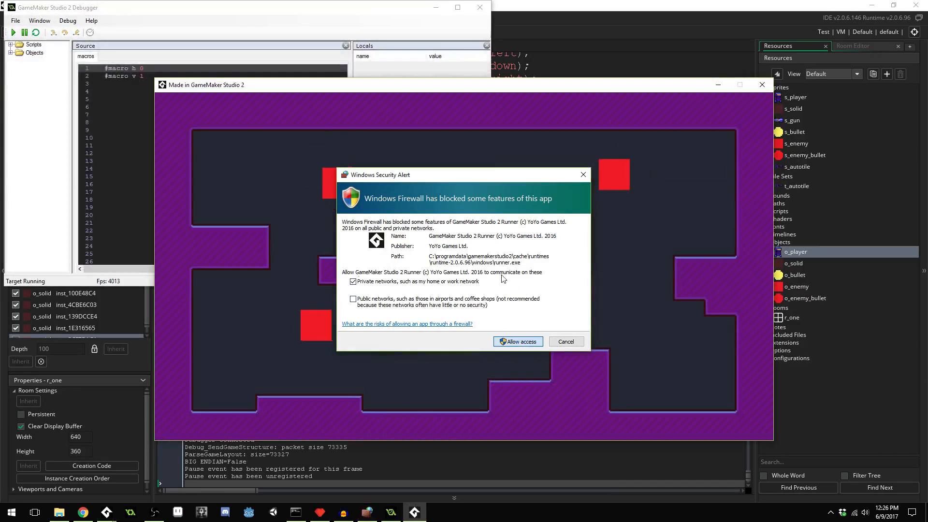
left_click(520, 342)
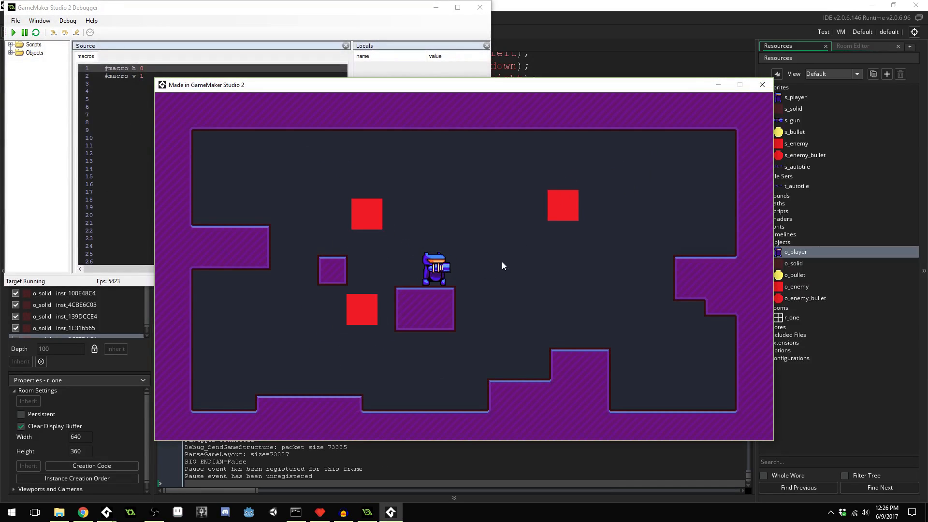
Play the debug run by moving, jumping and shooting around the room, and close the game and debugger windows
key("d")
key("w")
left_click(580, 188)
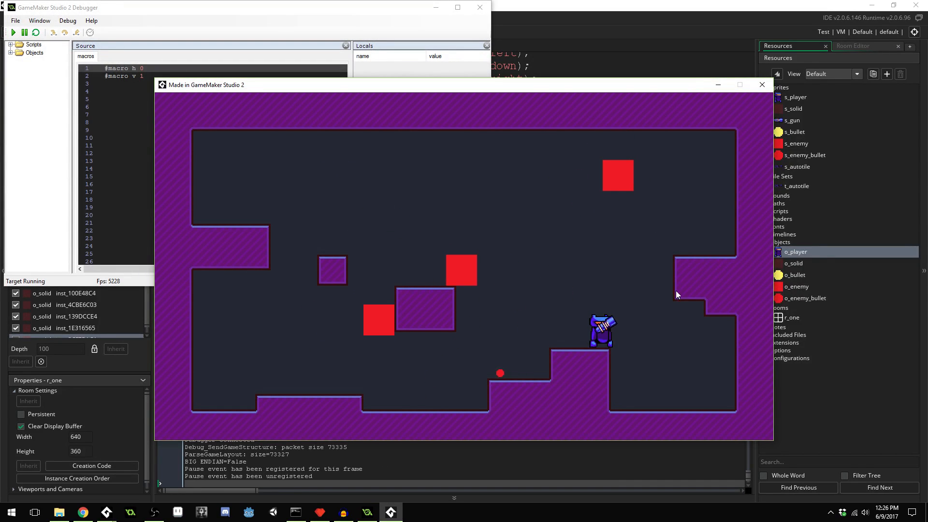
key("d")
left_click(611, 246)
left_click(605, 246)
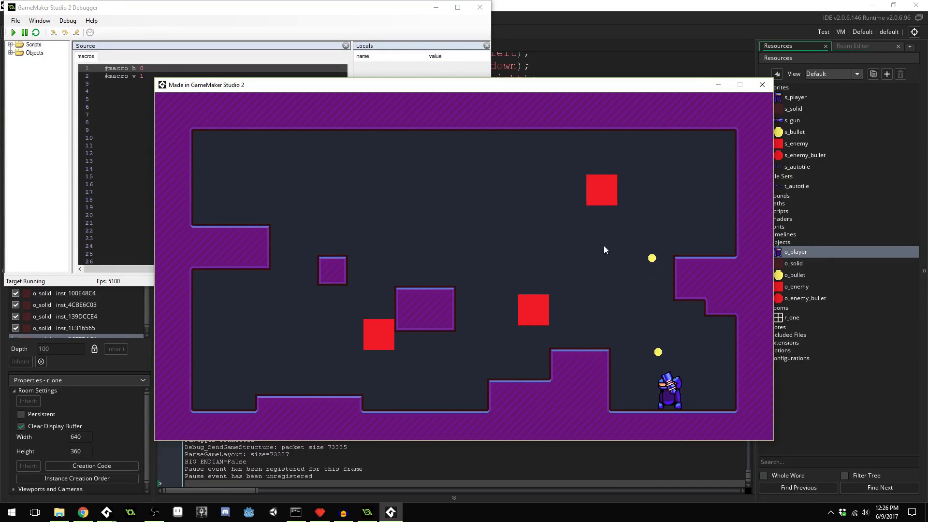
key("d")
left_click(466, 303)
key("w")
left_click(474, 300)
key("a")
key("w")
left_click(452, 337)
key("d")
left_click(444, 323)
left_click(446, 304)
key("a")
left_click(763, 85)
left_click(480, 7)
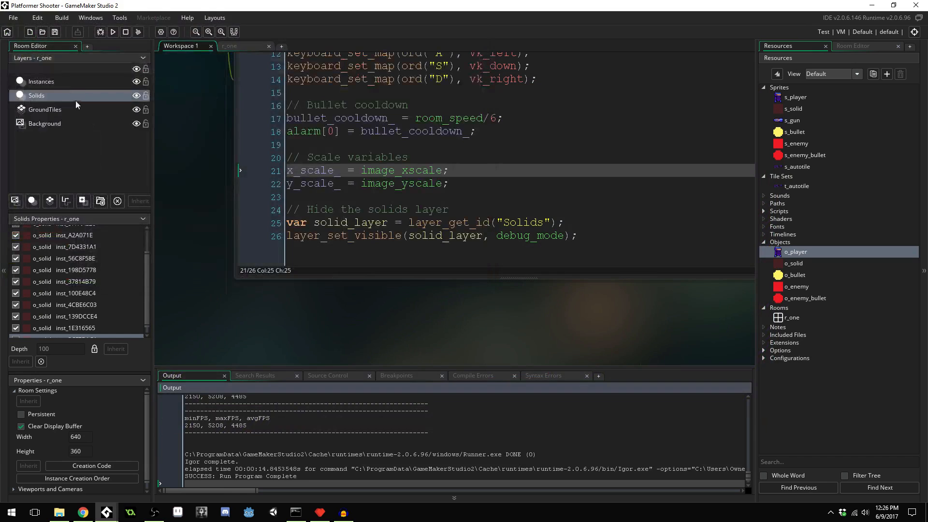
In r_one, lower the top of the o_solid on the tall ground block to y 280 and hide the Solids layer
left_click(57, 101)
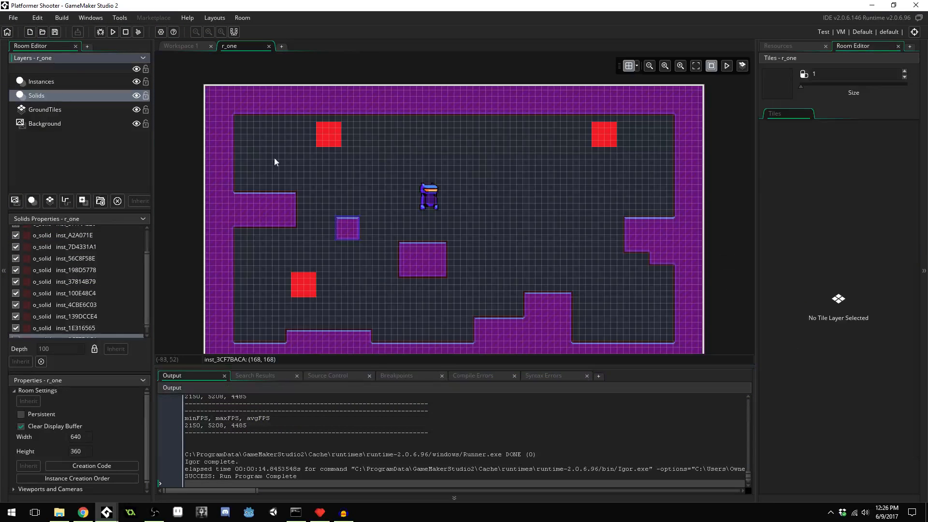
left_click(562, 318)
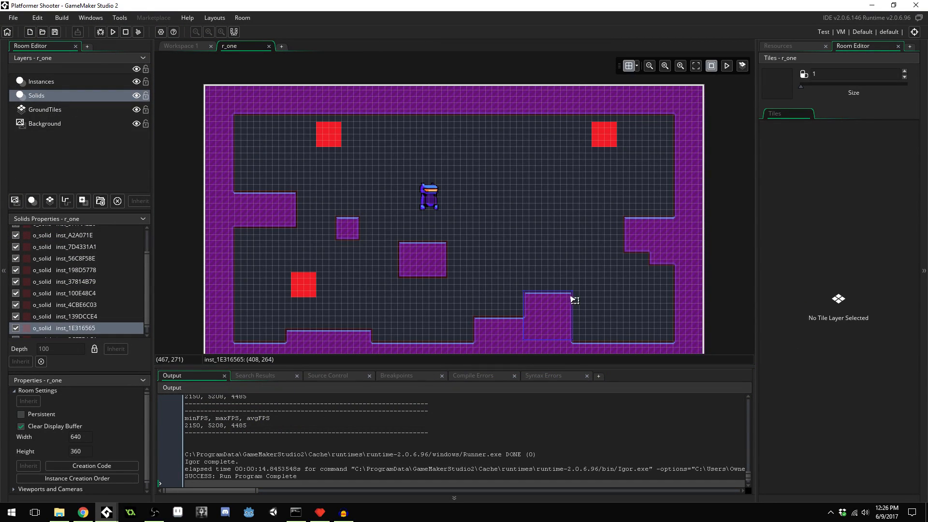
left_click_drag(574, 294, 577, 309)
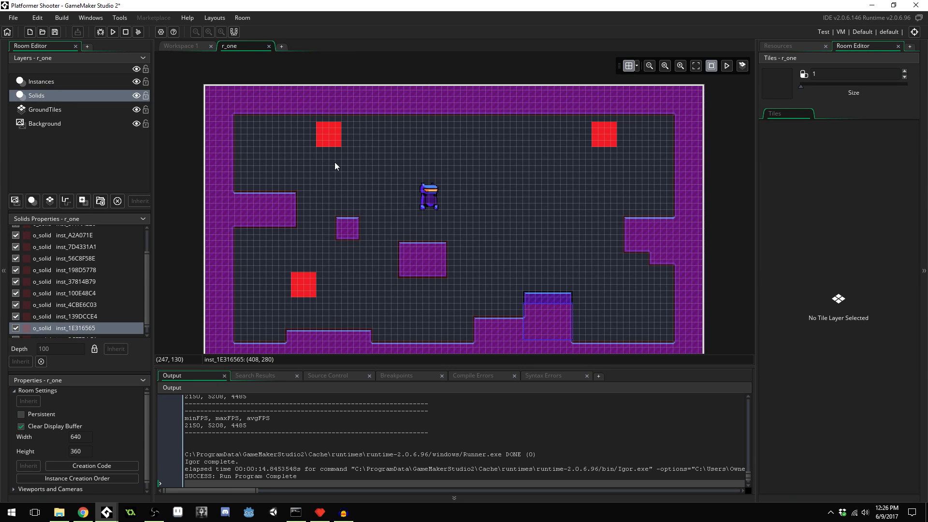
left_click(137, 95)
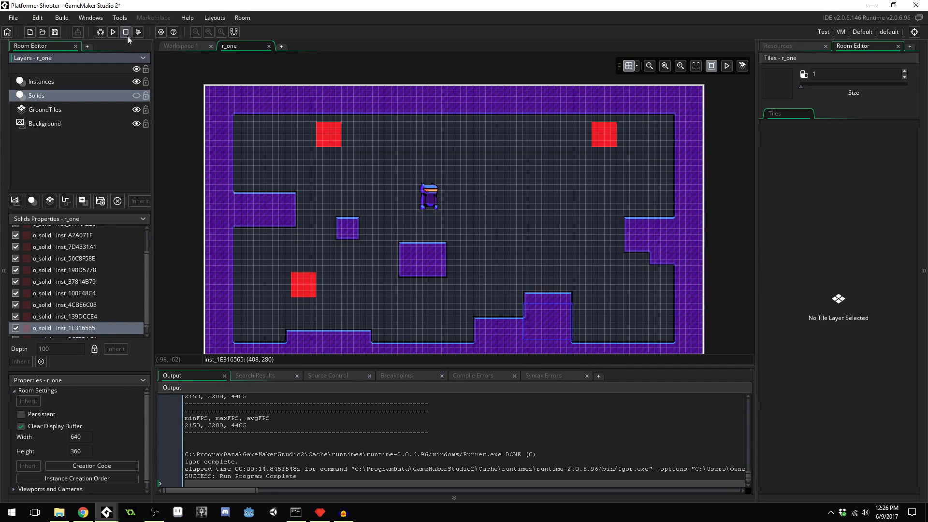
Run the game in debug mode, test the tall block whose o_solid is too short, and close both windows
left_click(109, 33)
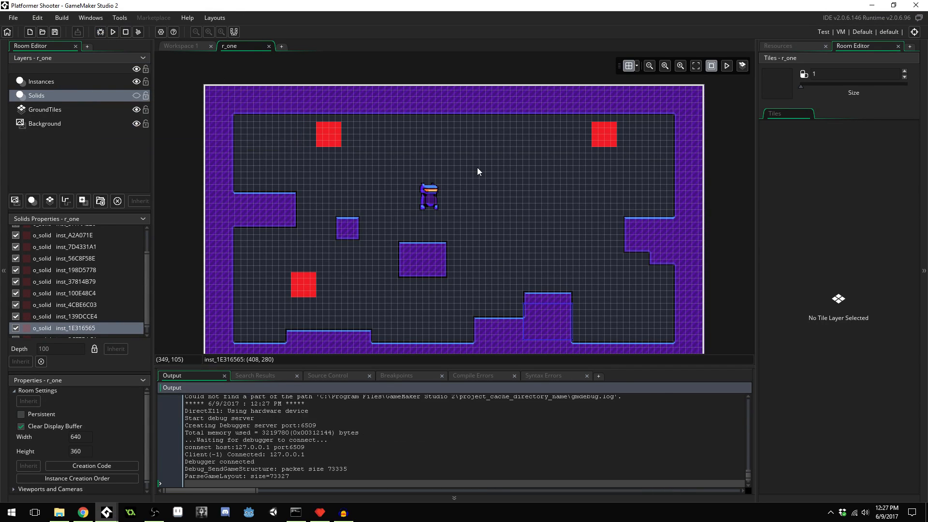
key("d")
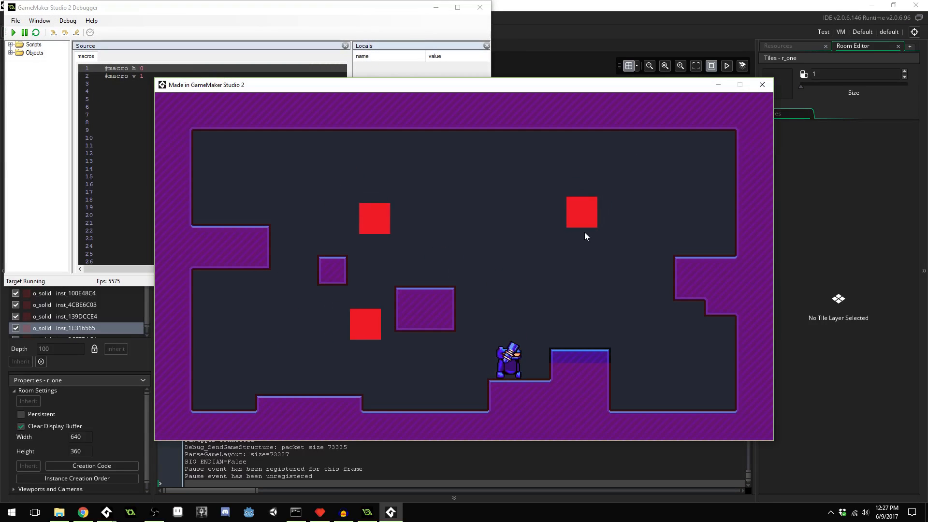
key("w")
key("d")
left_click(580, 309)
key("a")
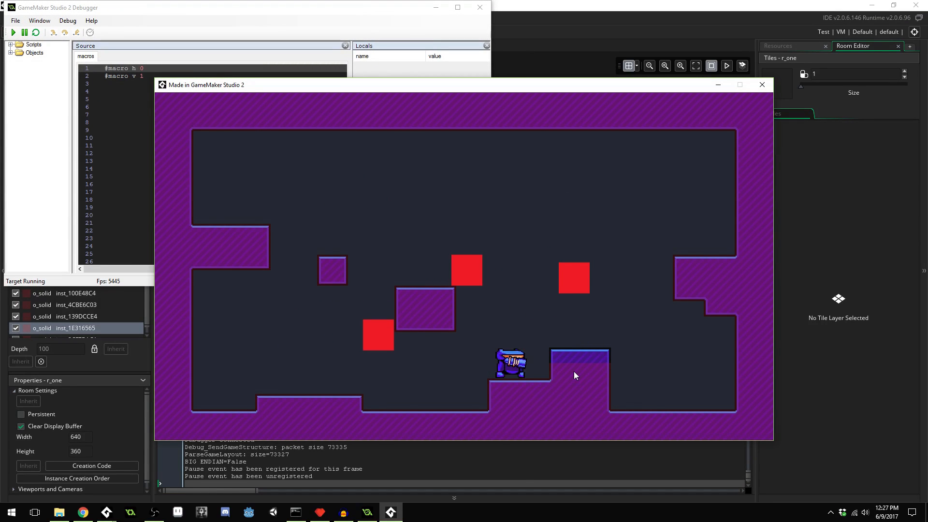
key("d")
key("w")
left_click(762, 85)
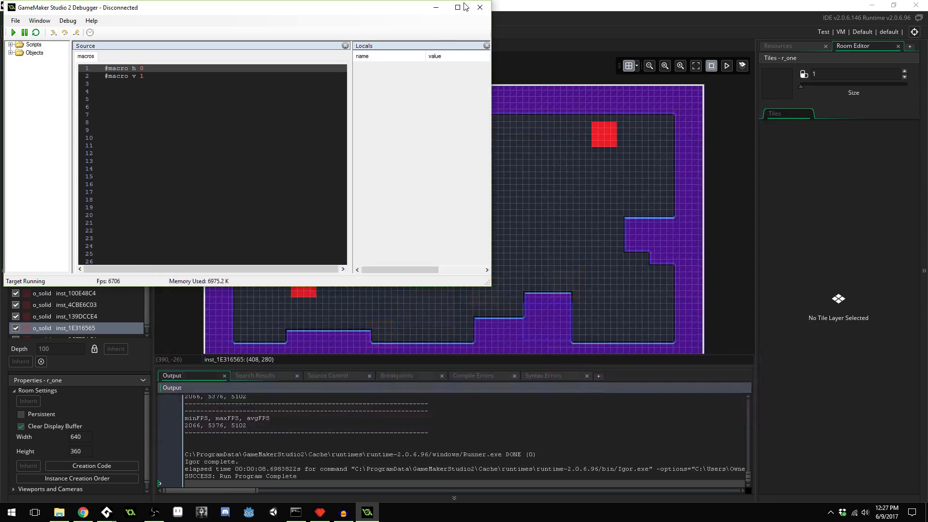
left_click(479, 7)
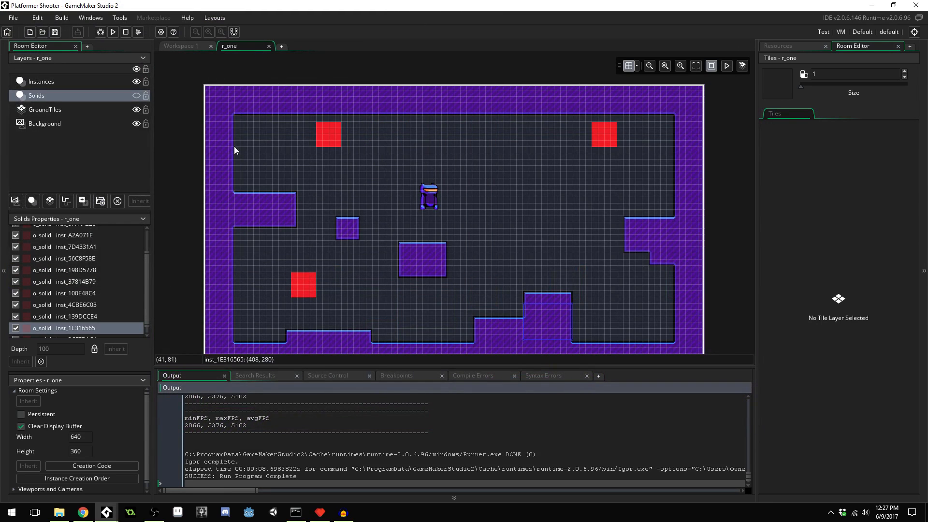
Show the Solids layer, stretch the tall block's o_solid back up to y 264, and save the project
left_click(137, 96)
left_click(539, 314)
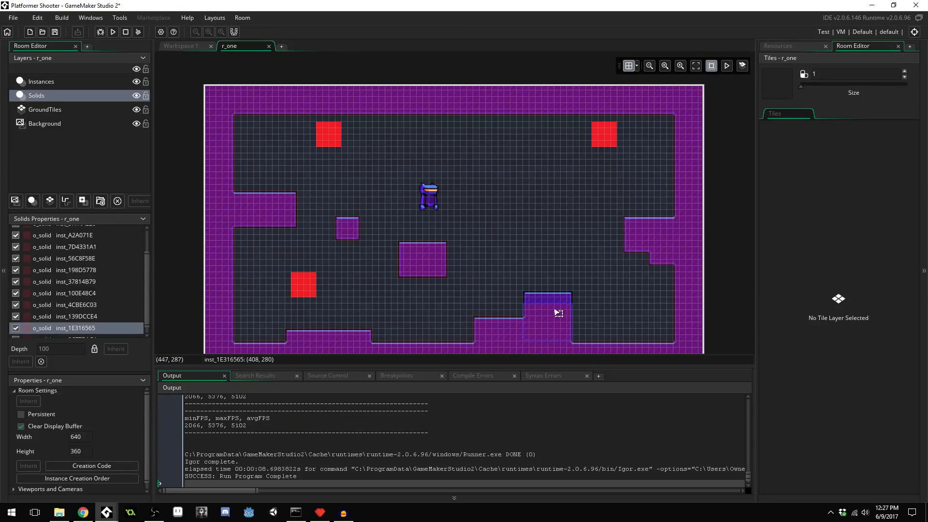
left_click_drag(573, 304, 571, 290)
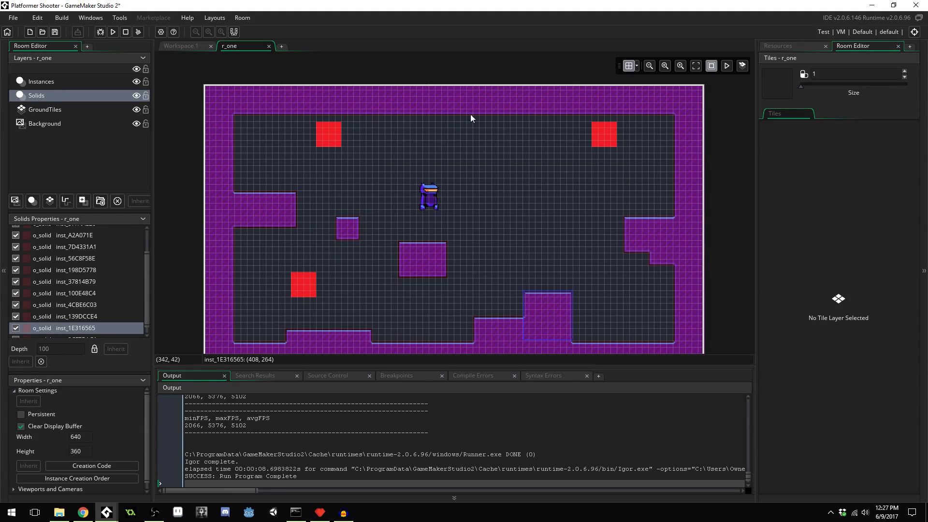
left_click(426, 61)
key("ctrl+s")
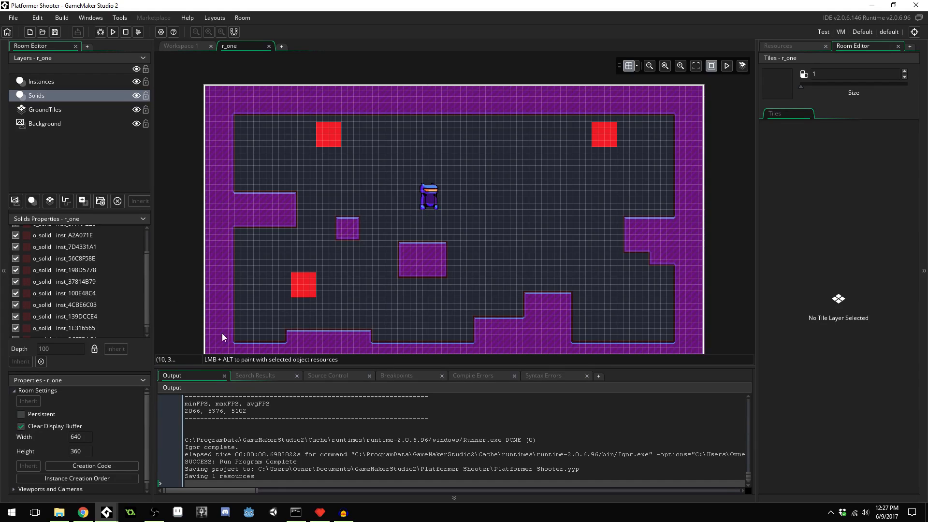
Switch to Pyxel Edit and close the Untitled auto-tile document without saving its changes
left_click(325, 516)
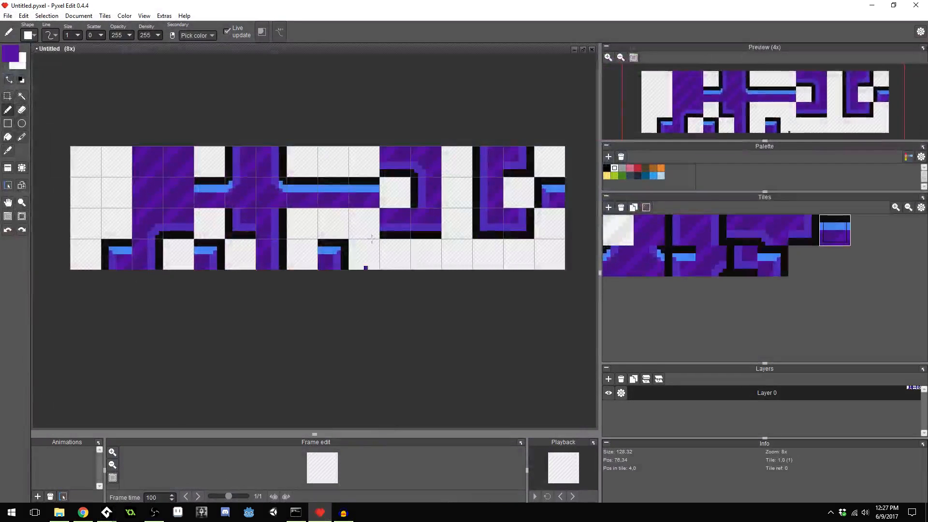
mouse_move(390, 327)
middle_mouse_down()
mouse_move(400, 300)
mouse_move(393, 306)
middle_mouse_up()
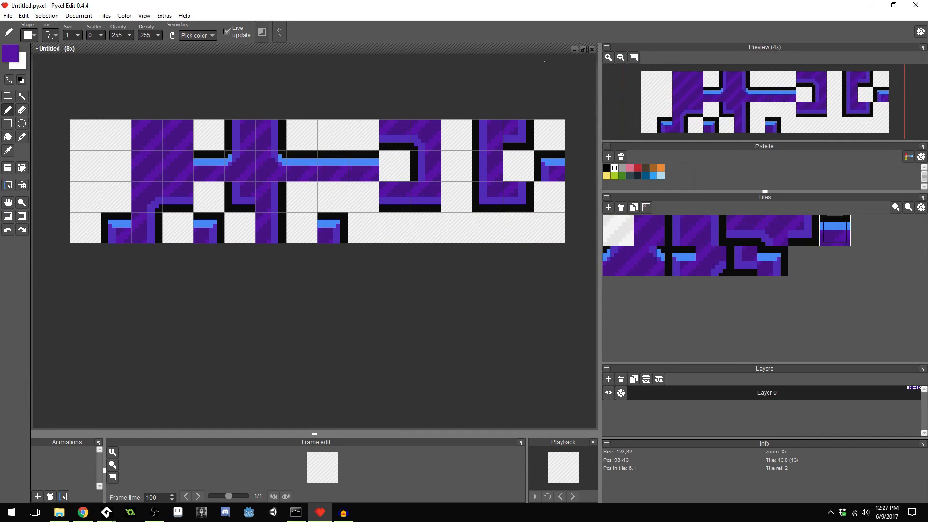
left_click(592, 50)
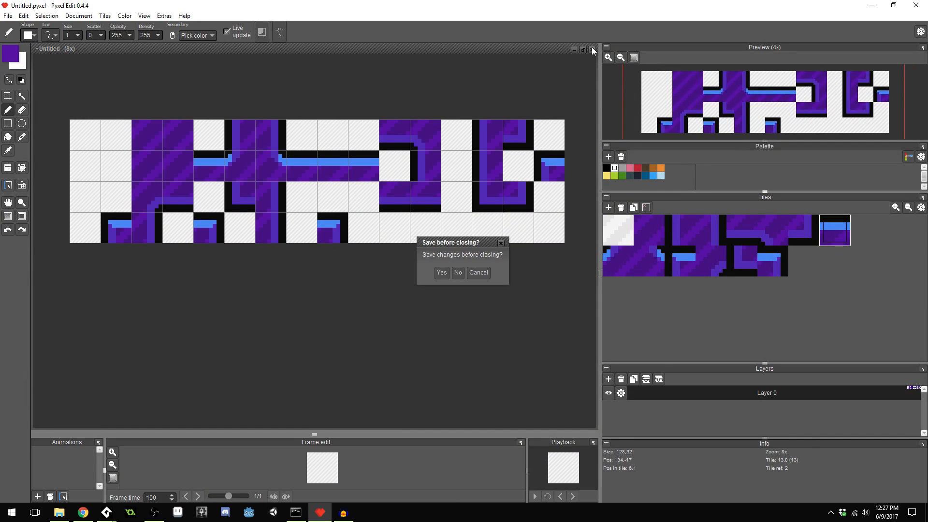
left_click(458, 274)
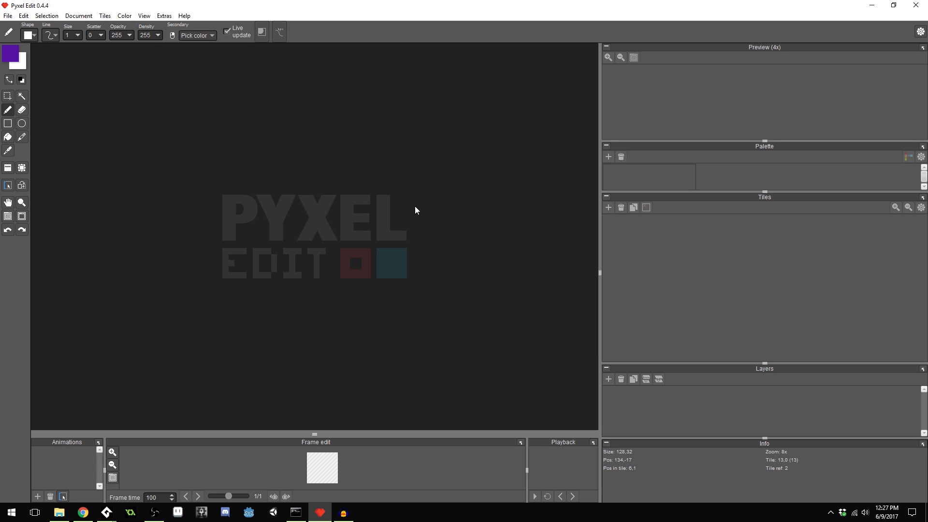
Open autotile from the Desktop for a tiled image import and enlarge the import window and its preview
left_click(7, 16)
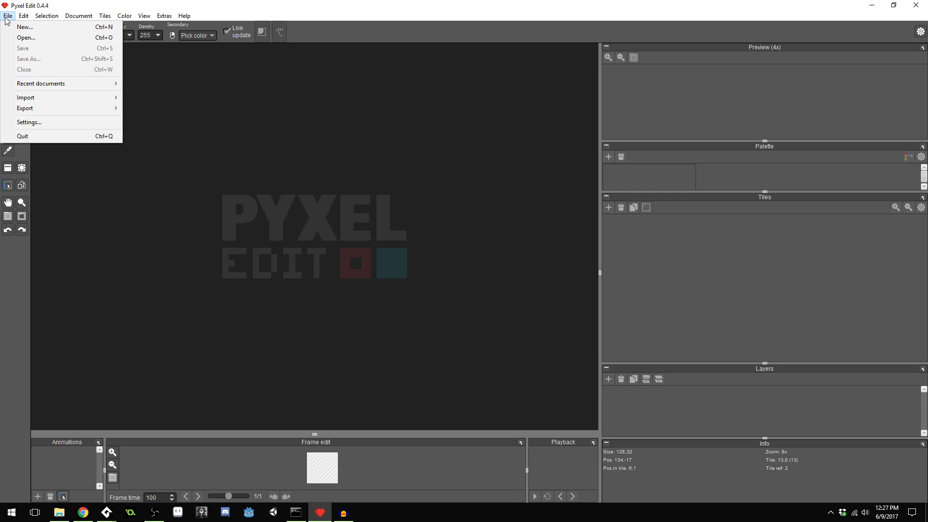
mouse_move(59, 98)
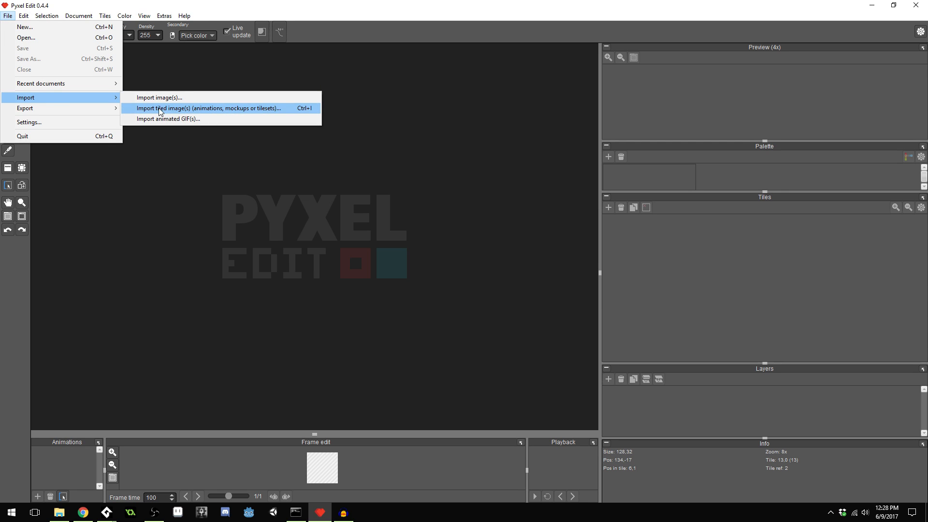
left_click(175, 108)
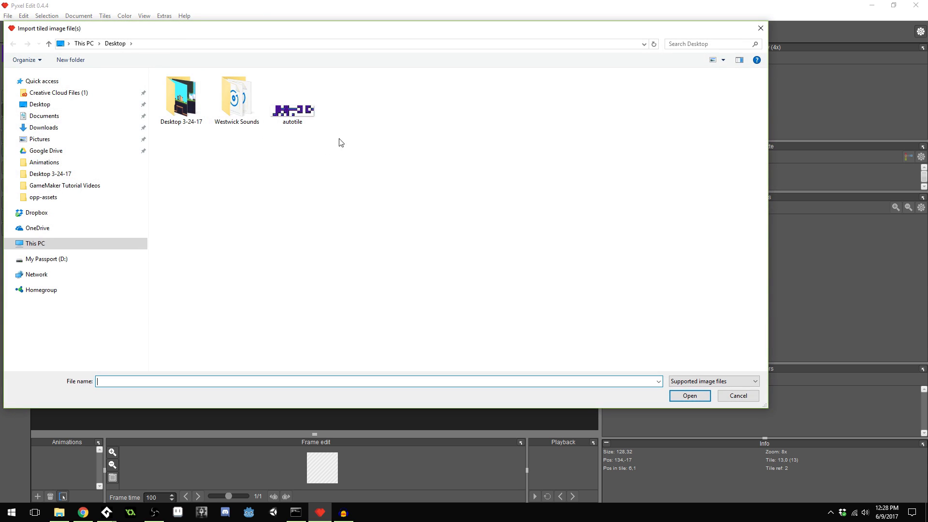
left_click(287, 114)
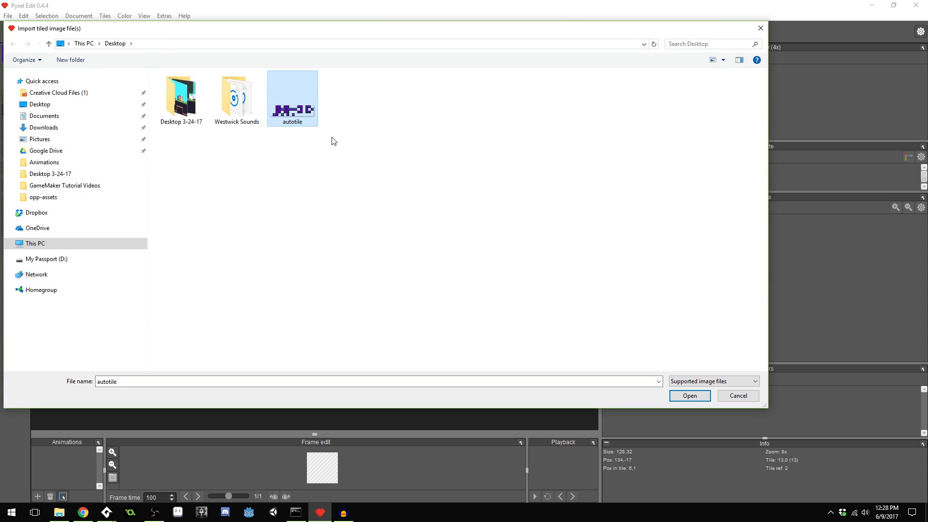
left_click(690, 397)
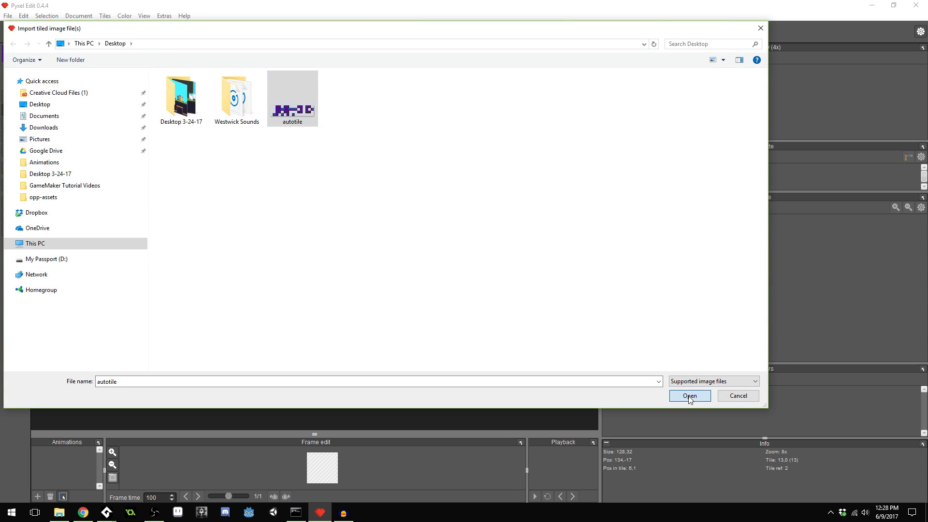
left_click_drag(425, 153, 272, 85)
left_click_drag(508, 305, 574, 365)
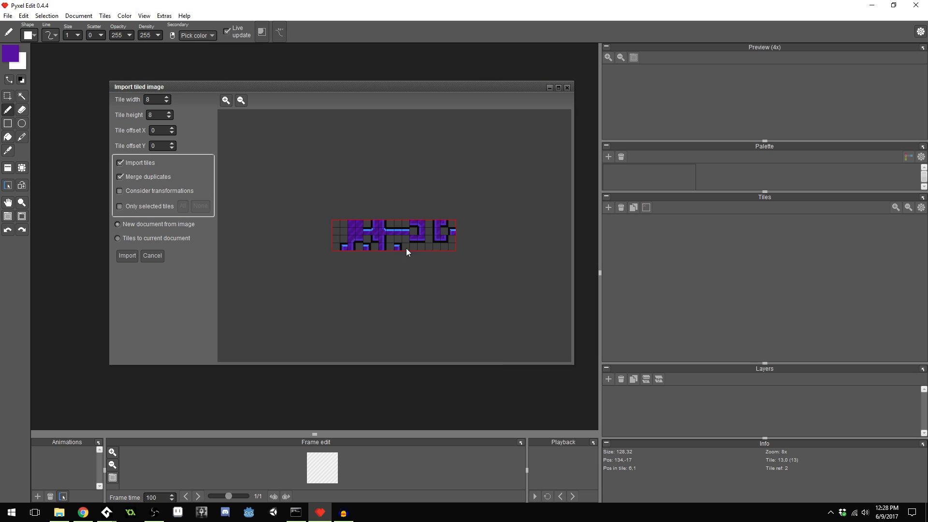
scroll(406, 245, "up", 3)
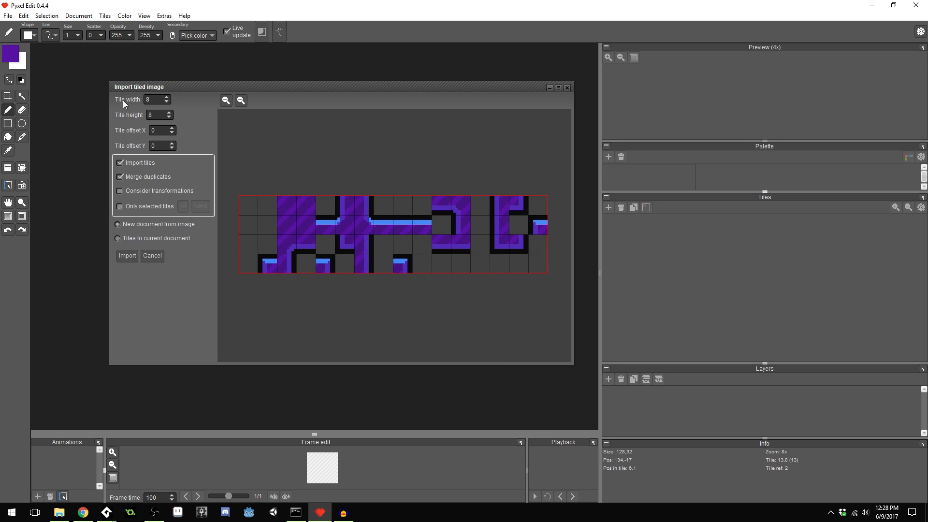
Try a tile width and tile height of 16 for the tiled image import
type("16")
double_click(162, 115)
type("16")
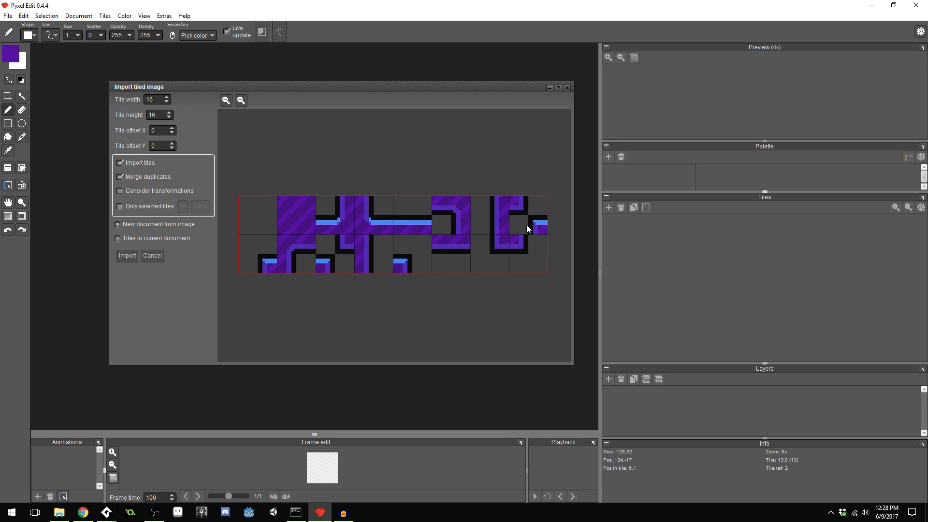
Set the tile width and height to 8 and import the autotile image with merged duplicates as a new document
left_click_drag(156, 100, 105, 100)
type("8")
left_click_drag(162, 118, 102, 129)
type("8")
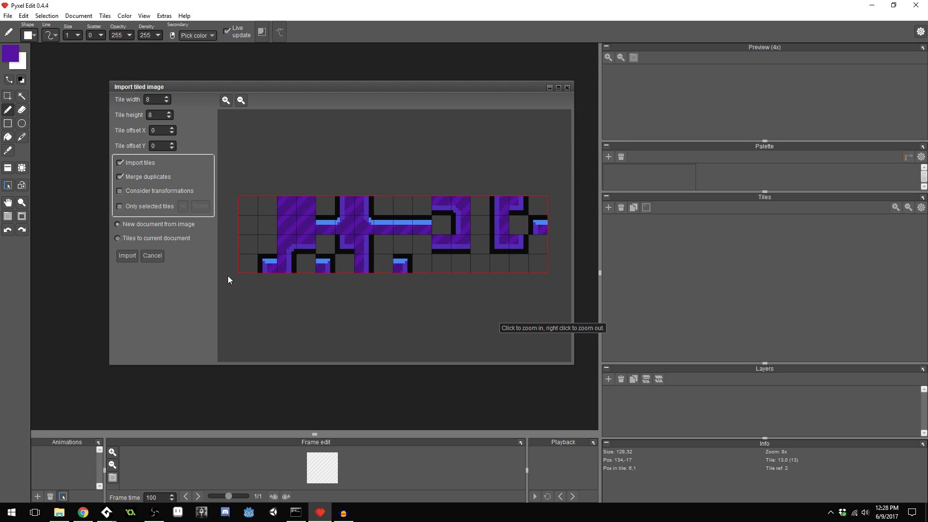
left_click(127, 255)
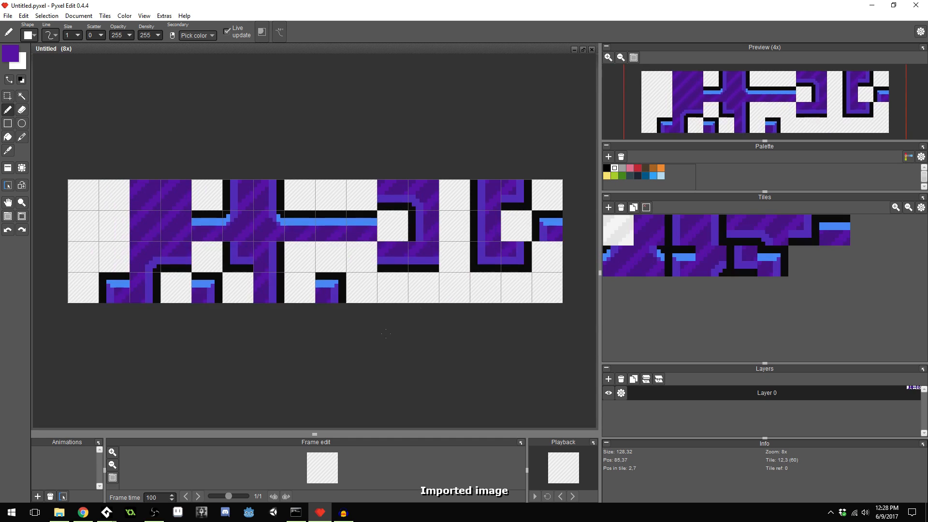
Preview individual tiles from the tileset over the canvas and pick the upper-left corner tile from the imported map
left_click(679, 228)
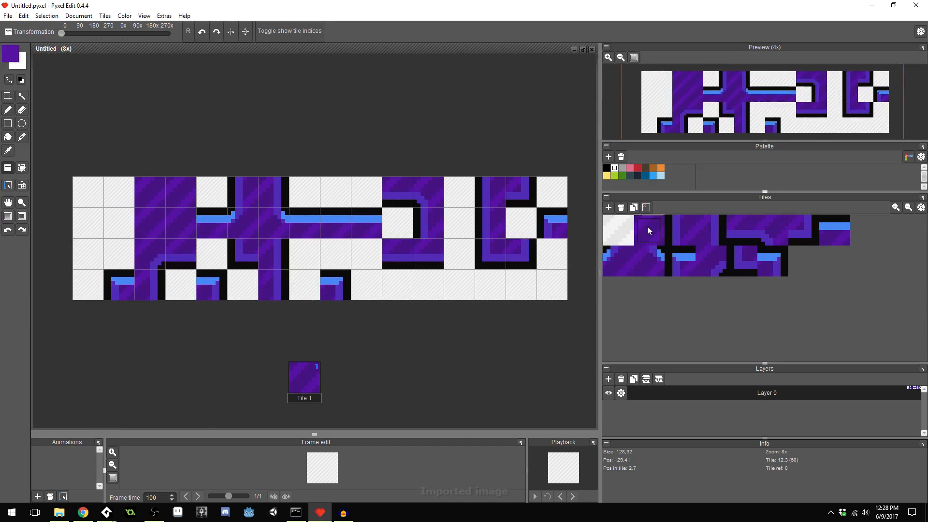
left_click(774, 231)
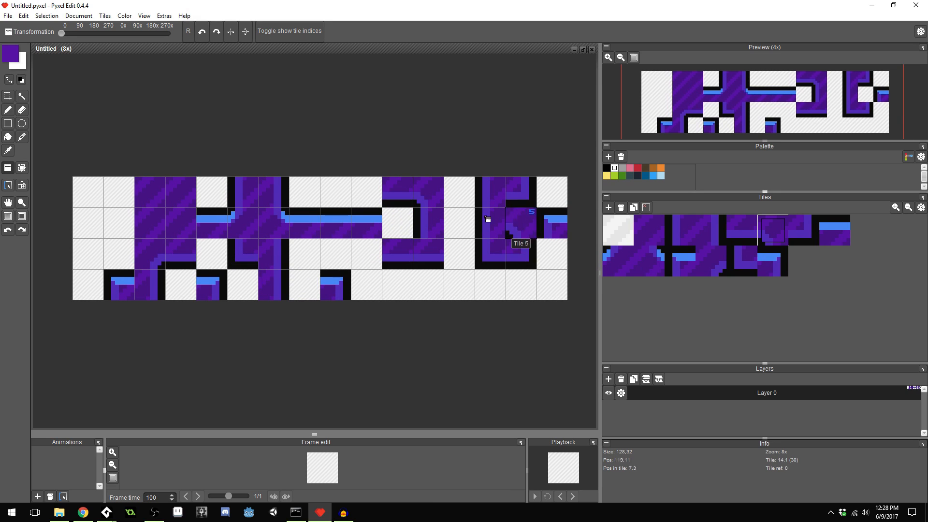
scroll(382, 336, "down", 3)
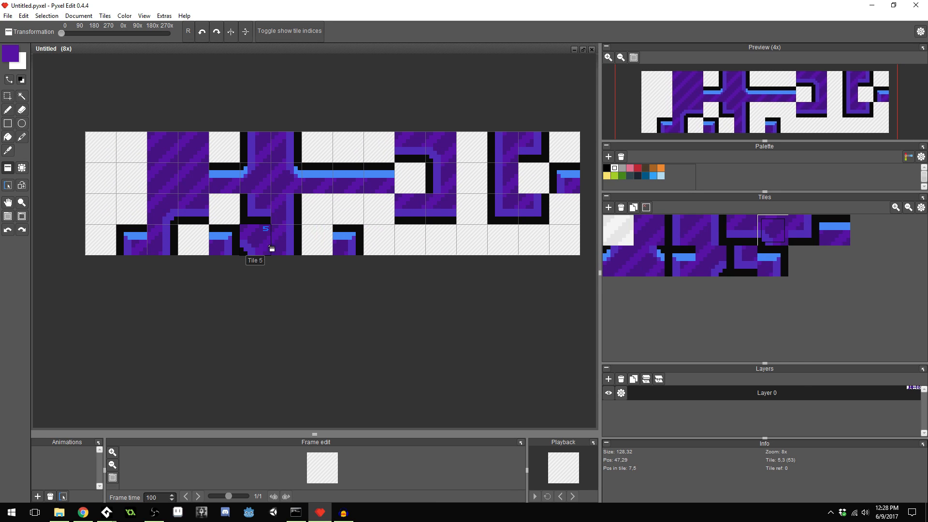
right_click(135, 247)
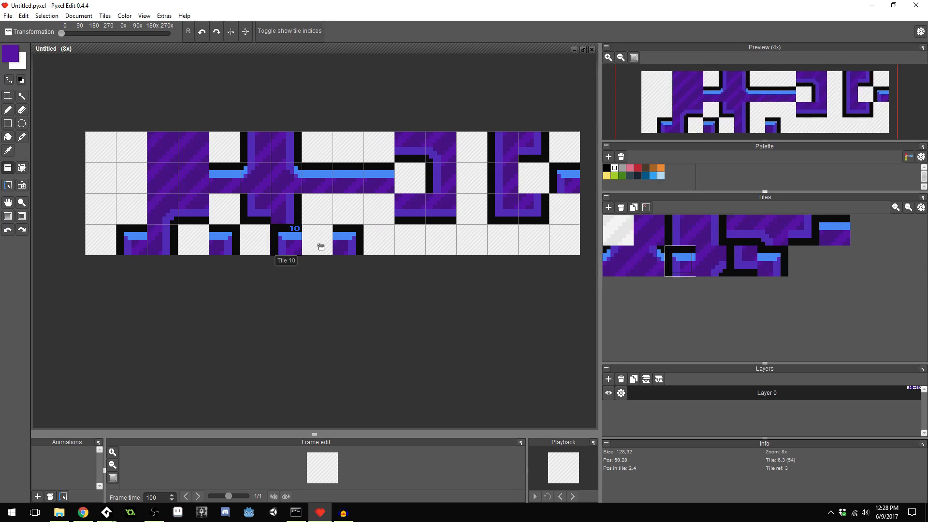
Clear every tile from the imported 16 by 4 map with the empty tile and widen the canvas area
left_click(646, 207)
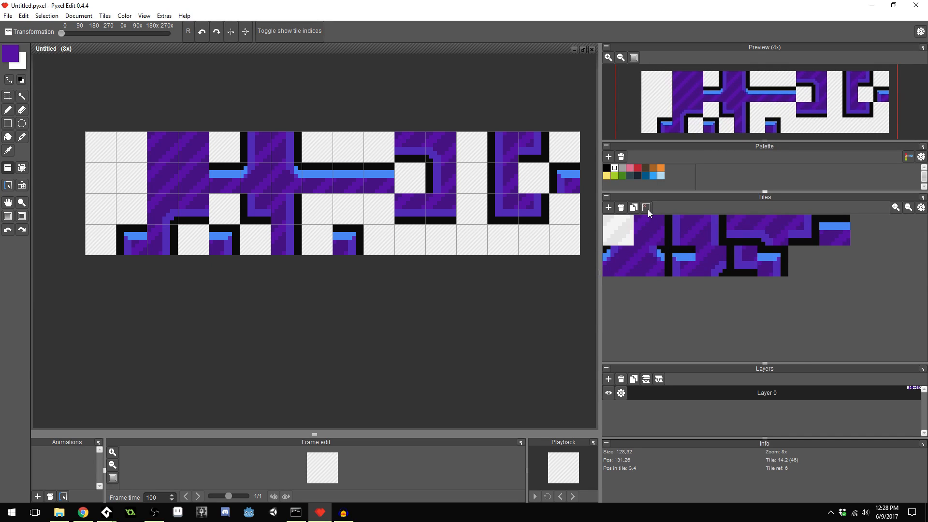
mouse_move(353, 240)
left_mouse_down()
mouse_move(133, 228)
mouse_move(174, 166)
mouse_move(383, 145)
mouse_move(500, 206)
mouse_move(552, 173)
mouse_move(400, 145)
mouse_move(317, 162)
left_mouse_up()
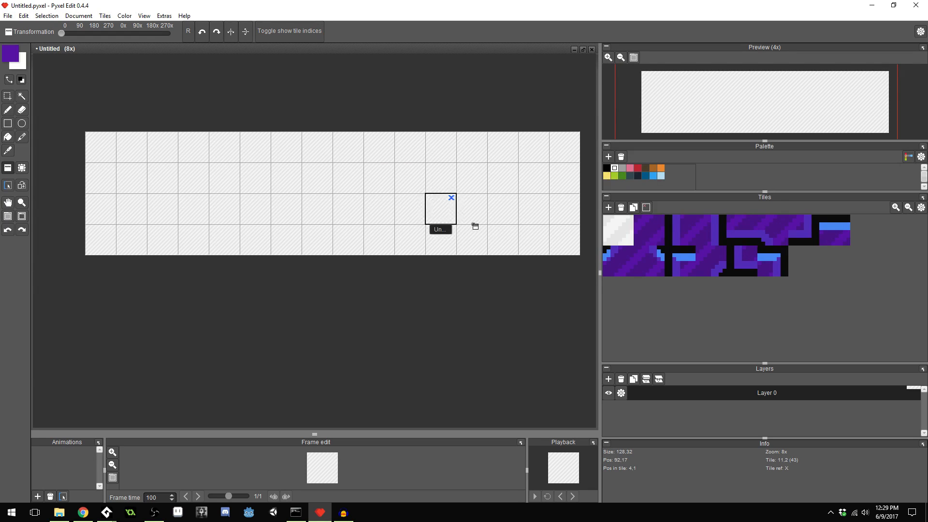
middle_click_drag(400, 284, 406, 317)
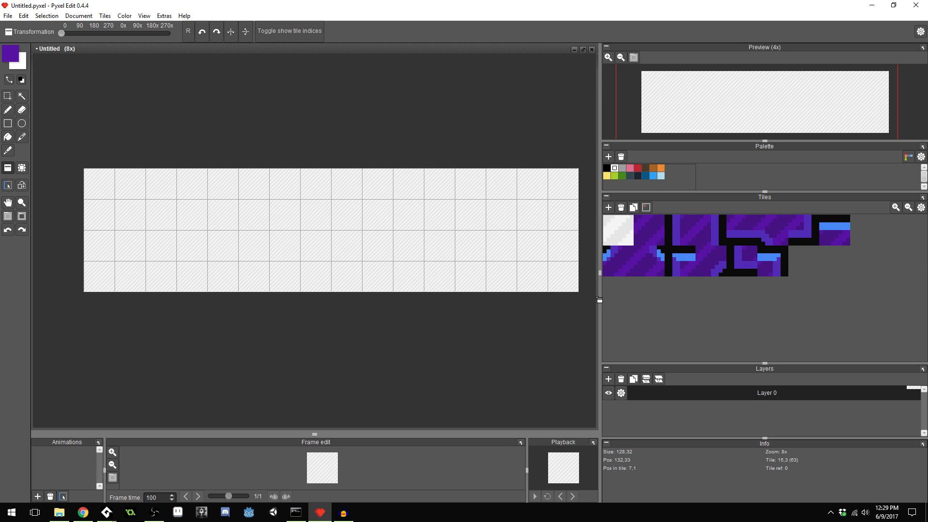
left_click_drag(599, 297, 656, 298)
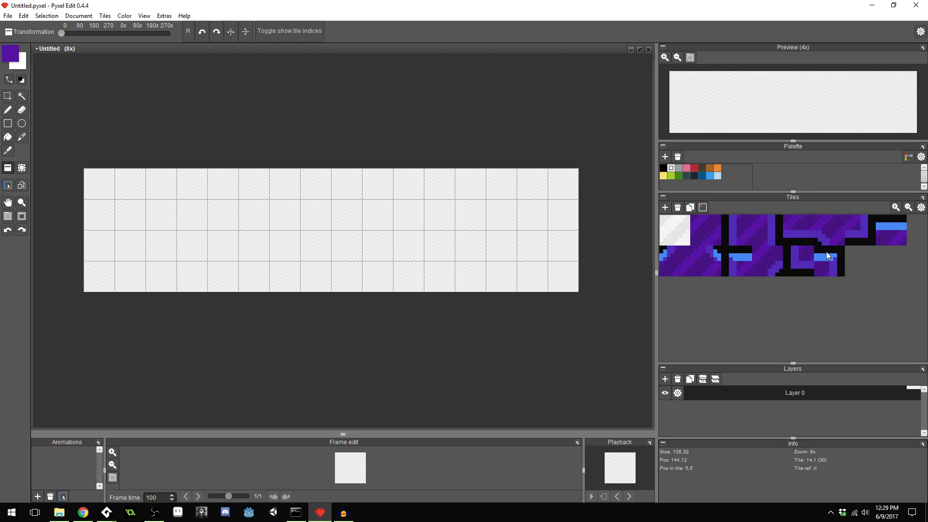
Place the right corner, top edge and left corner tiles as a three-tile row in the canvas's upper-left corner
left_click(831, 265)
left_click(153, 196)
left_click(881, 222)
left_click(130, 189)
left_click(739, 261)
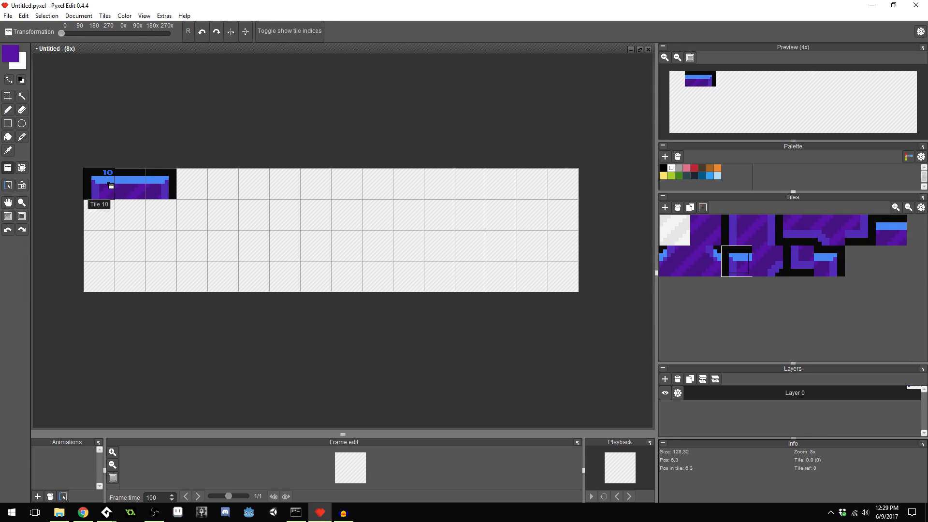
left_click(110, 186)
Build the block's second row from the left edge, right edge and solid purple center tiles
left_click(732, 240)
left_click(108, 216)
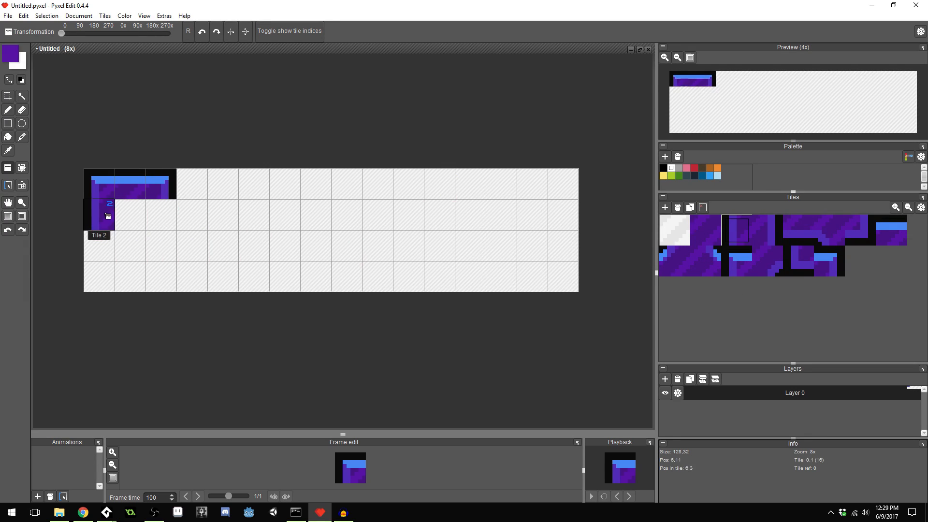
left_click(773, 236)
left_click(163, 226)
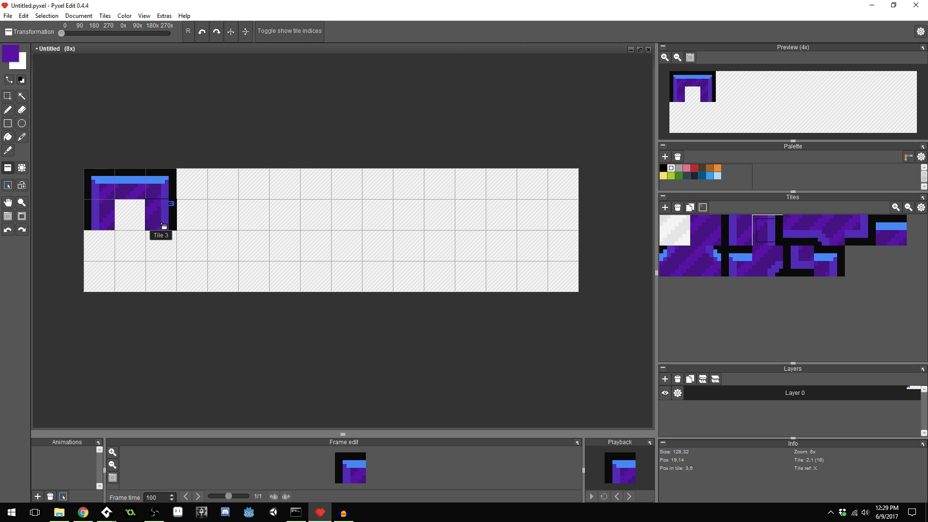
left_click(682, 236)
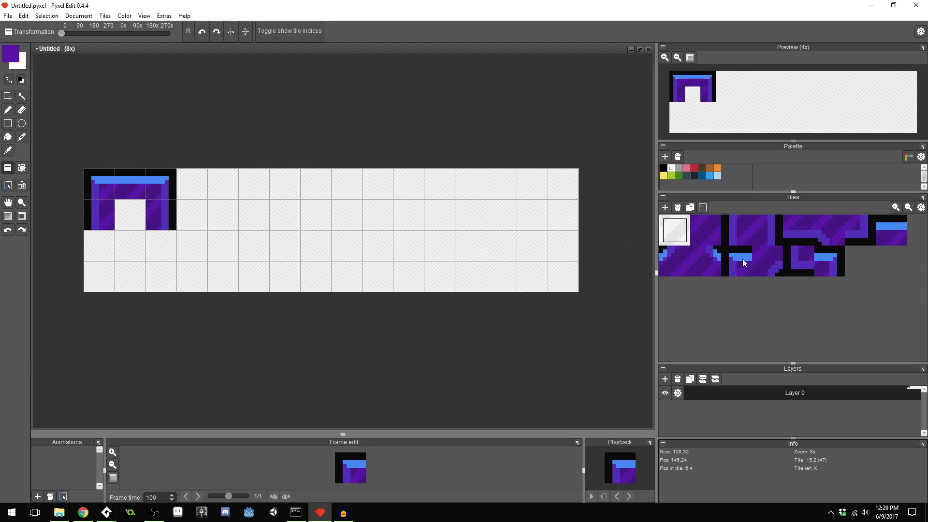
left_click(716, 240)
left_click(218, 202)
left_click(137, 224)
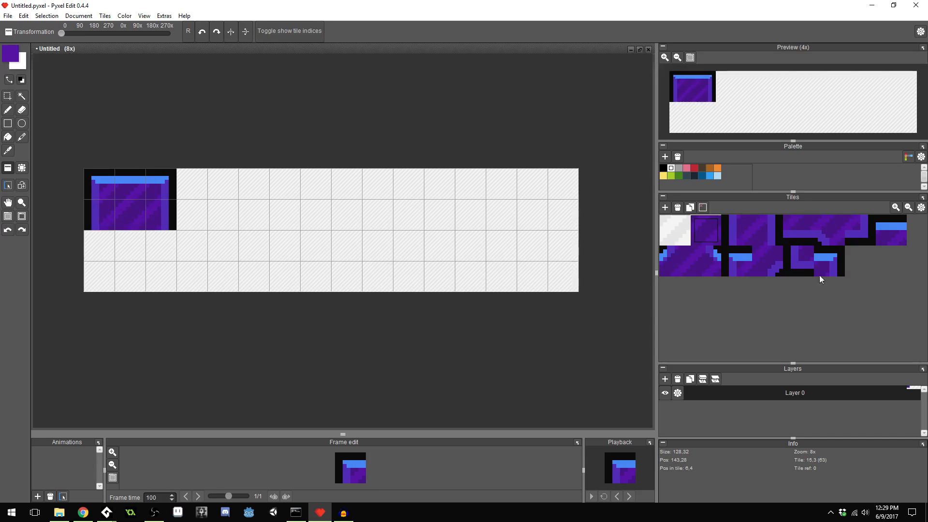
Complete the 3 by 3 block with the bottom-right corner, bottom-left corner and bottom edge tiles
left_click(858, 236)
left_click(155, 241)
left_click(803, 253)
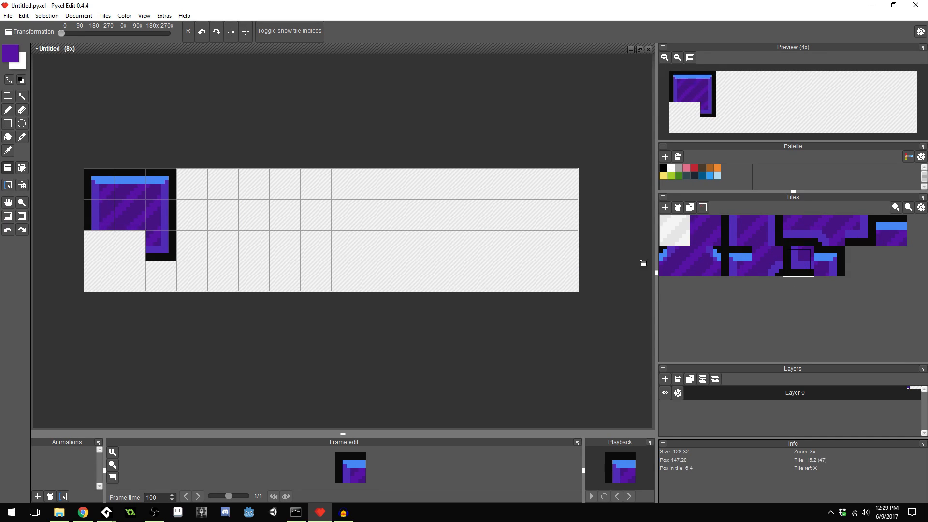
left_click(99, 244)
left_click(805, 231)
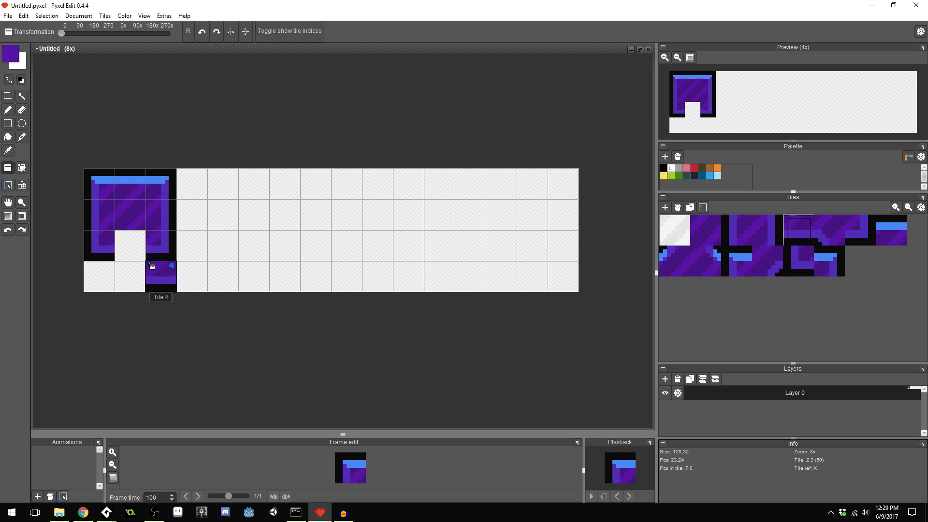
left_click(124, 242)
Place the four inner-corner tiles as a 2 by 2 block around a small hole beside the 3 by 3 block
left_click(769, 261)
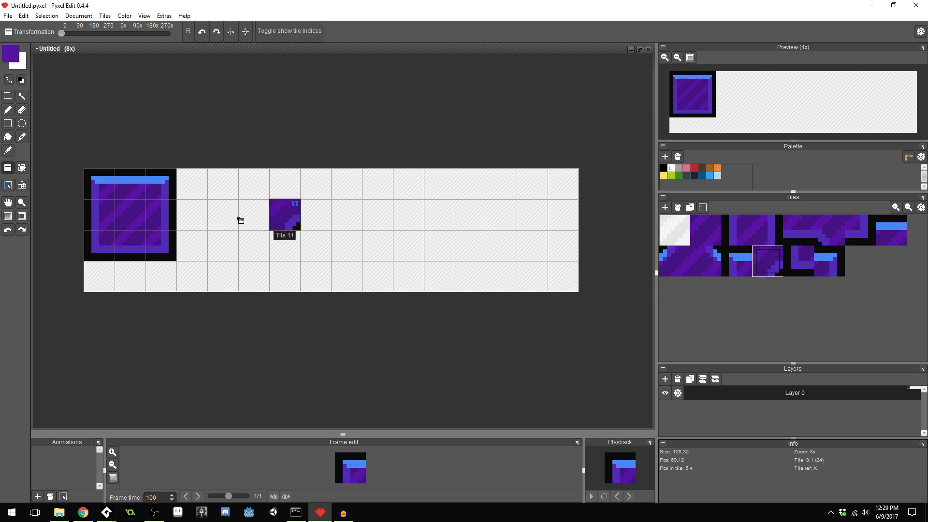
left_click(220, 215)
left_click(827, 235)
left_click(254, 216)
left_click(700, 271)
left_click(227, 250)
left_click(686, 266)
left_click(261, 248)
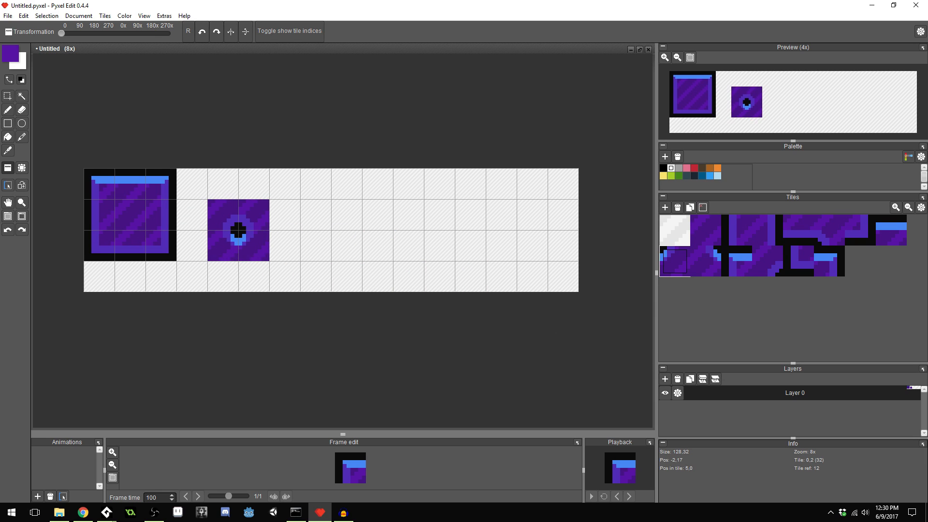
Open autotile.png in Photos as a zoomed-in reference in a smaller window moved clear of the canvas
left_click_drag(372, 215, 409, 172)
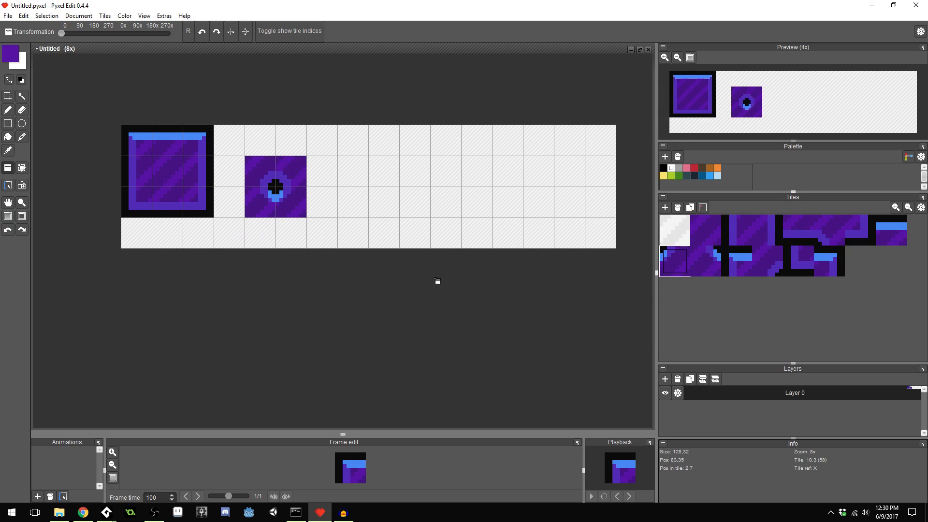
mouse_move(420, 218)
middle_mouse_down()
mouse_move(398, 253)
mouse_move(419, 226)
middle_mouse_up()
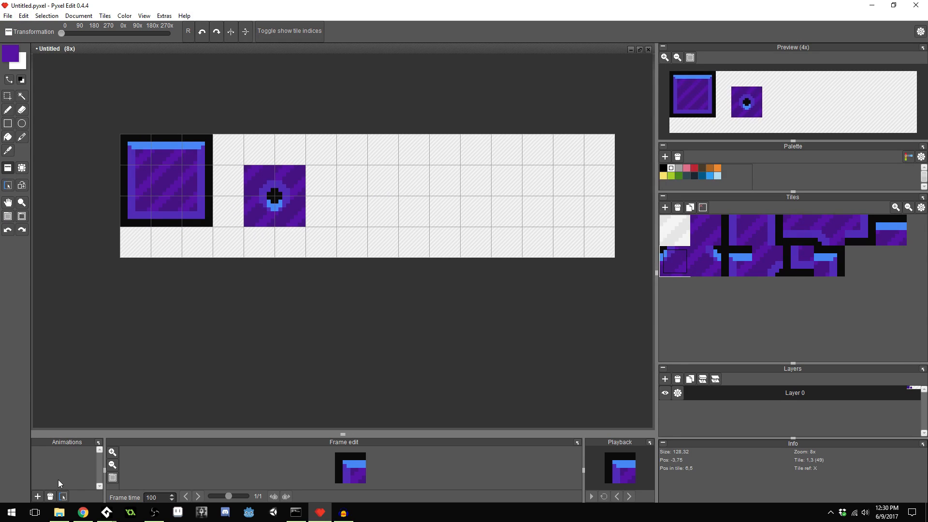
left_click(66, 514)
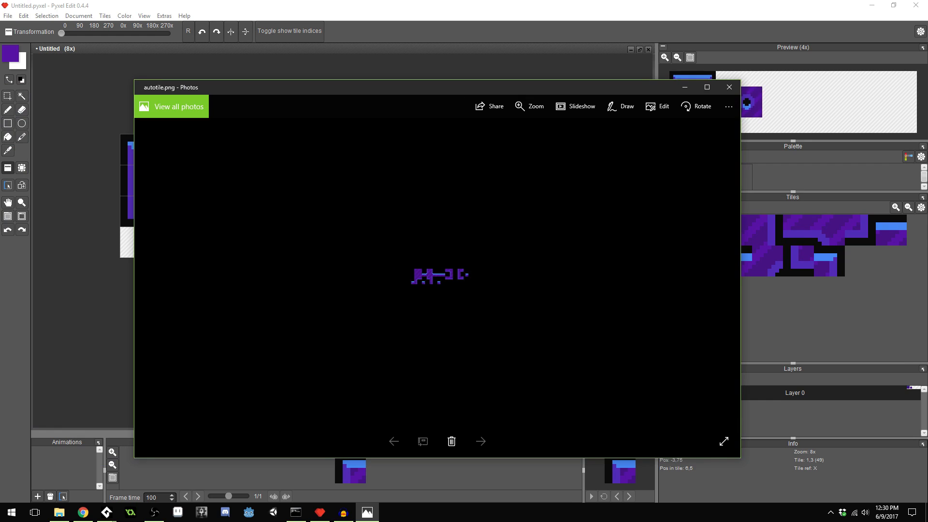
scroll(463, 291, "up", 5)
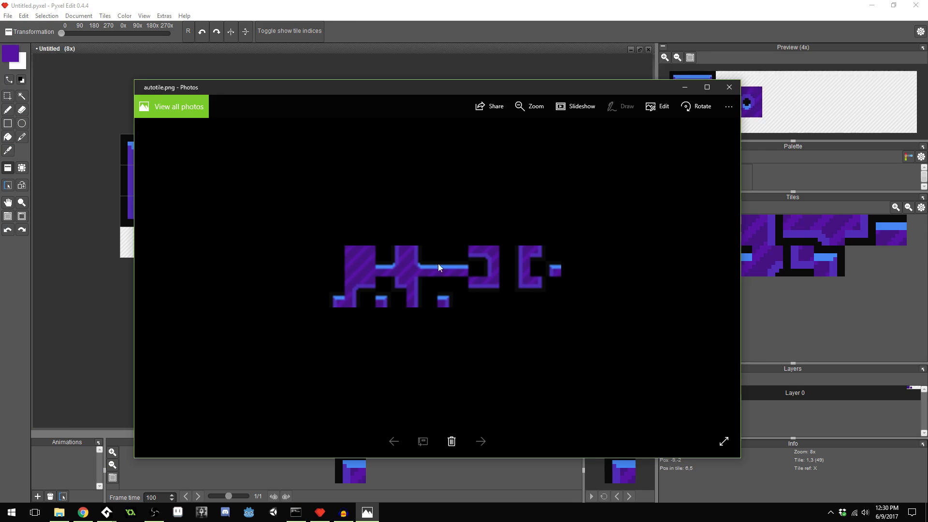
left_click_drag(133, 459, 425, 321)
scroll(637, 195, "up", 5)
scroll(615, 179, "down", 1)
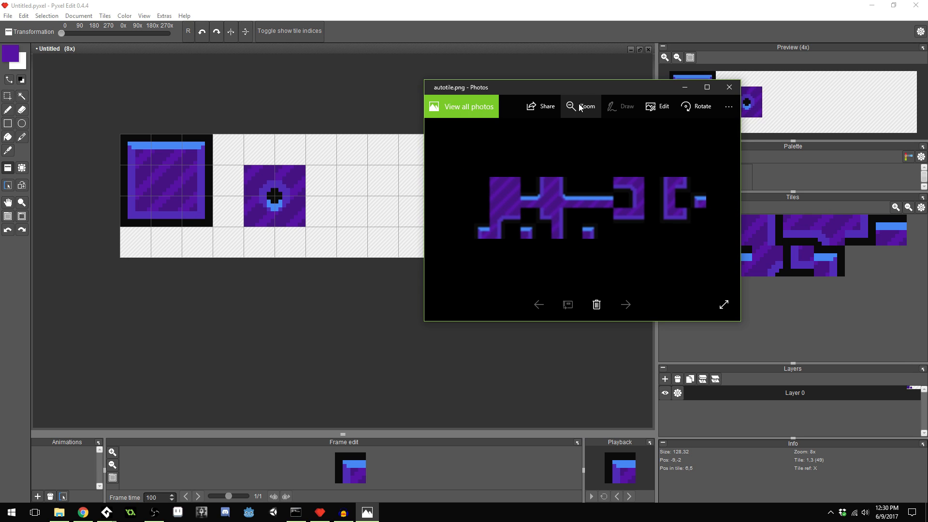
left_click_drag(581, 89, 0, 165)
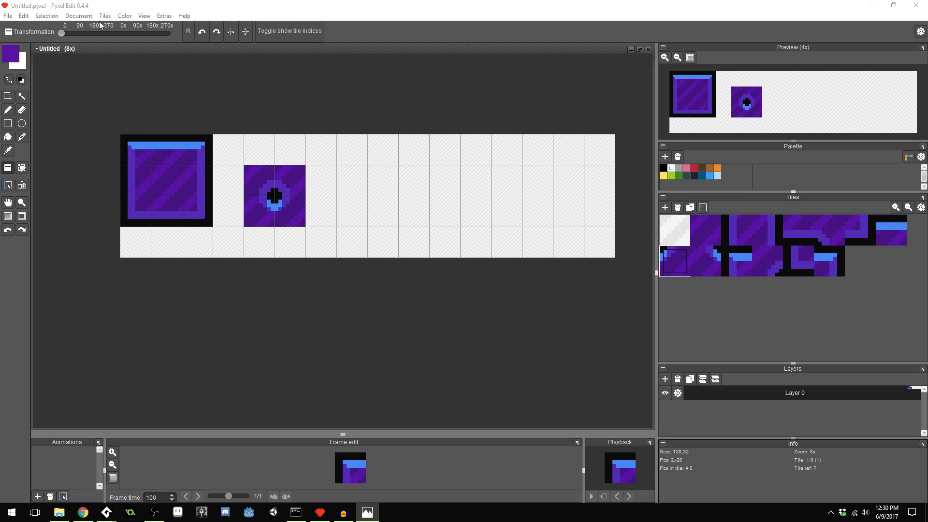
Clear all placed tiles from the canvas and open the canvas resize settings
left_click(703, 207)
mouse_move(285, 211)
left_mouse_down()
mouse_move(146, 212)
mouse_move(123, 176)
left_mouse_up()
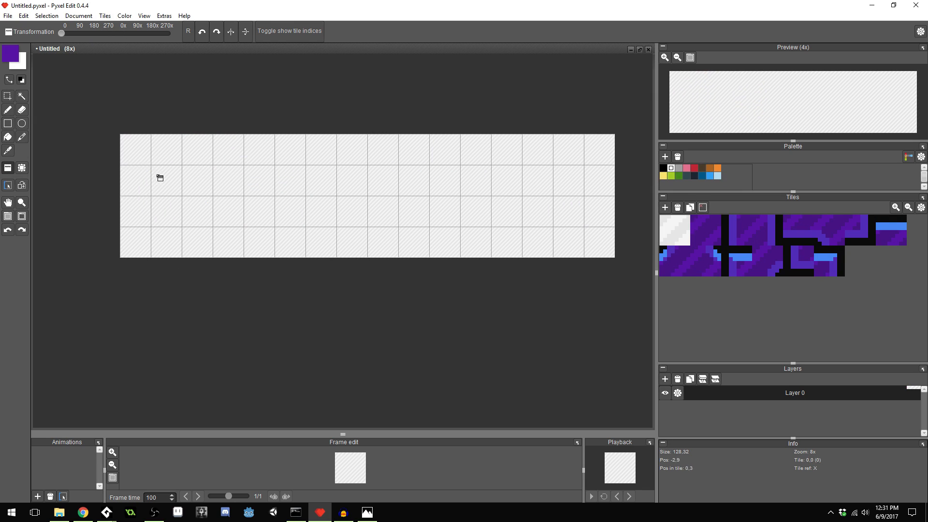
left_click(105, 16)
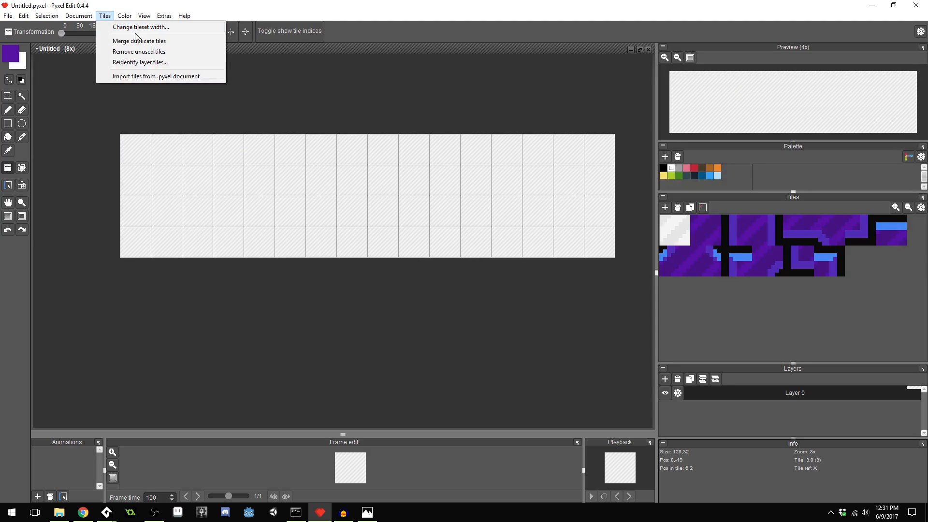
mouse_move(77, 18)
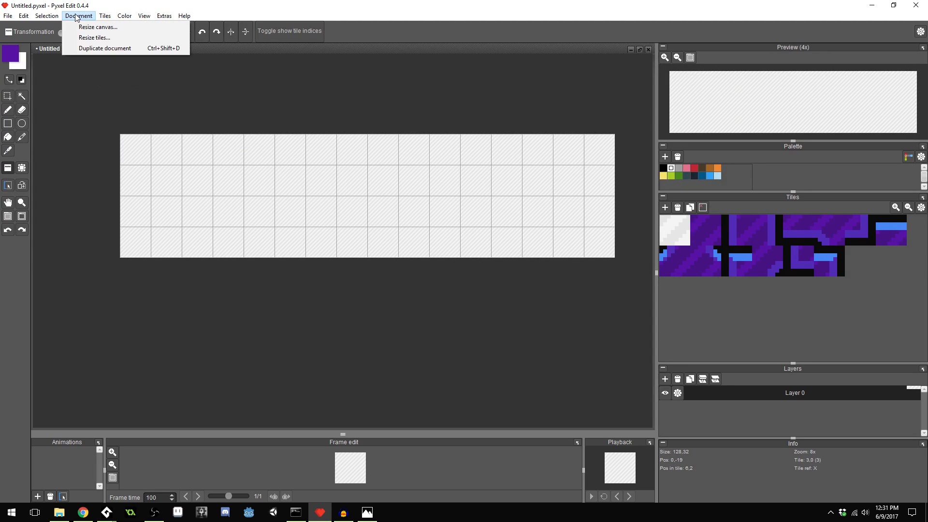
left_click(108, 27)
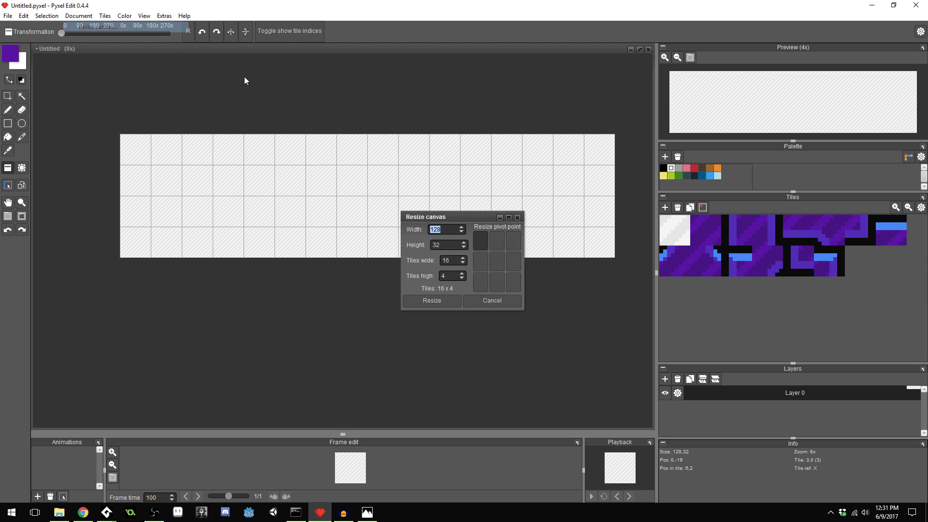
left_click_drag(474, 218, 432, 219)
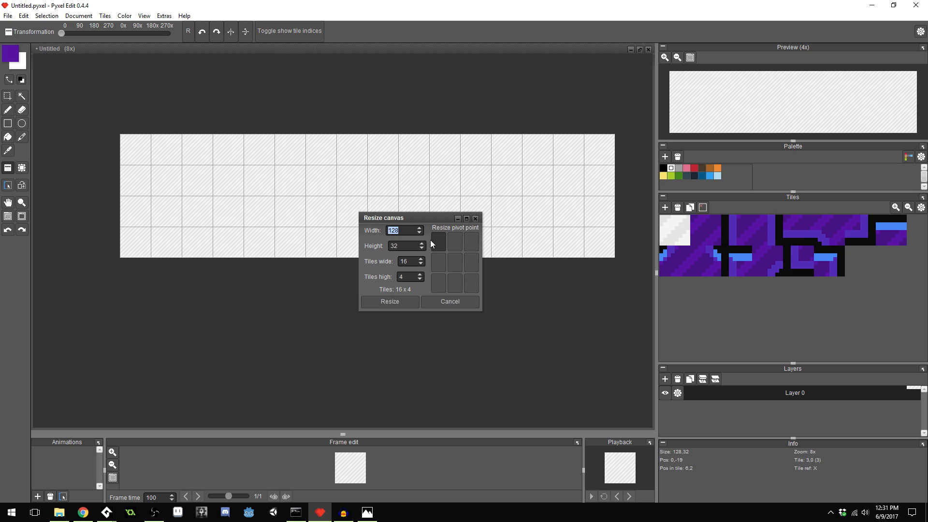
Compare the canvas dimensions with the autotile.png reference and apply a canvas size of 16 tiles wide by 4 high
left_click_drag(0, 158, 301, 120)
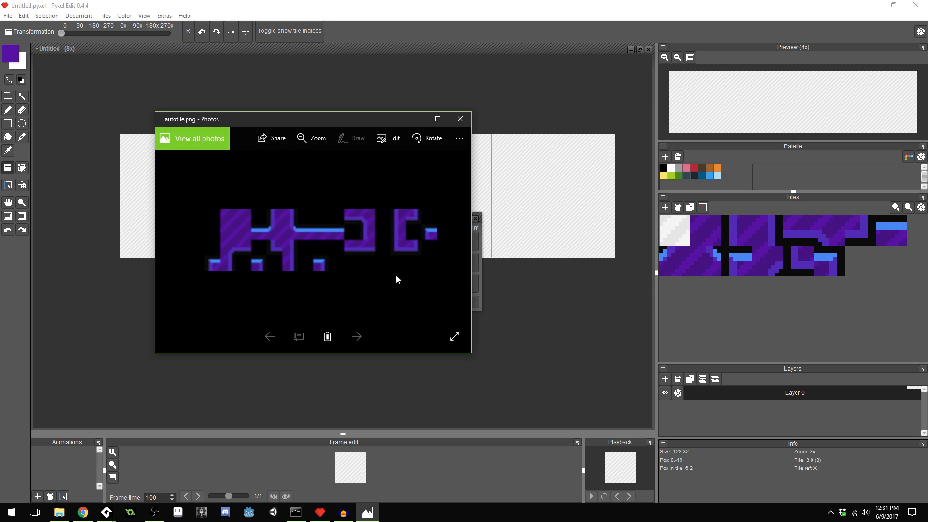
left_click_drag(332, 120, 0, 121)
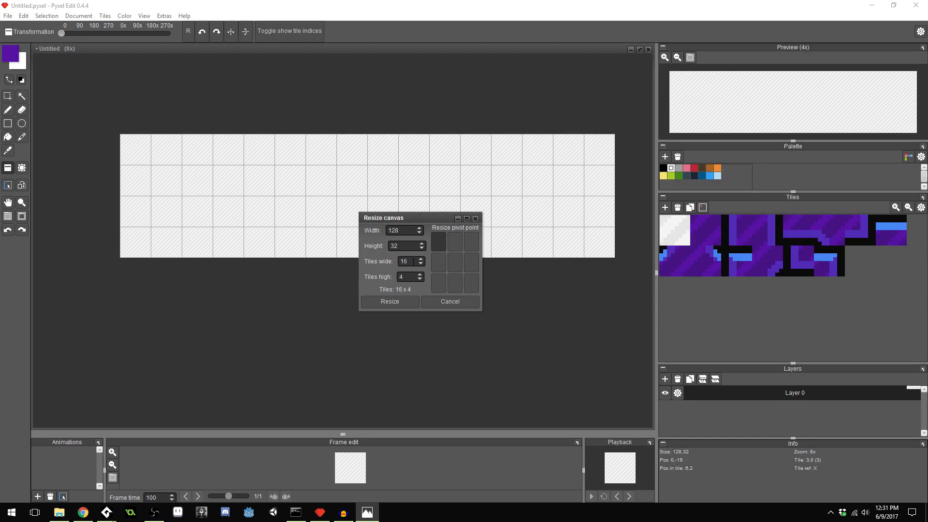
left_click_drag(412, 276, 394, 278)
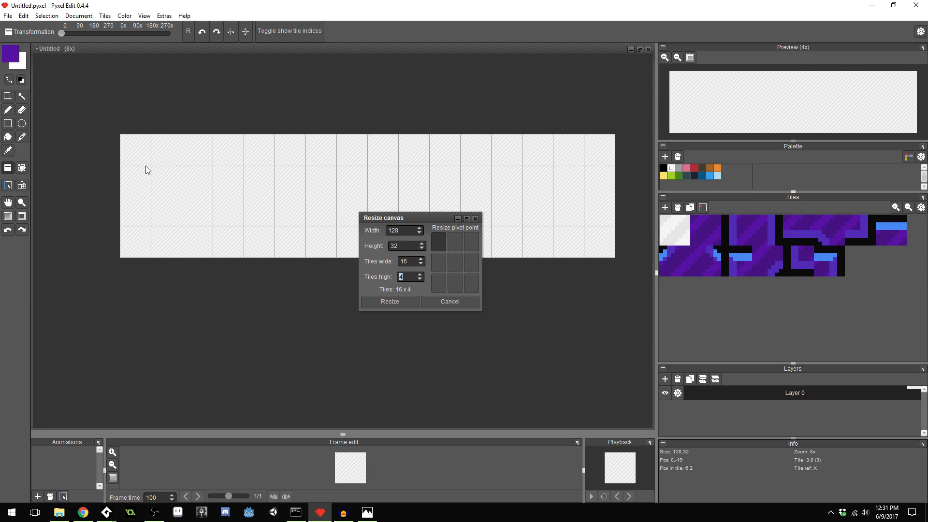
left_click(368, 512)
left_click_drag(274, 106, 0, 122)
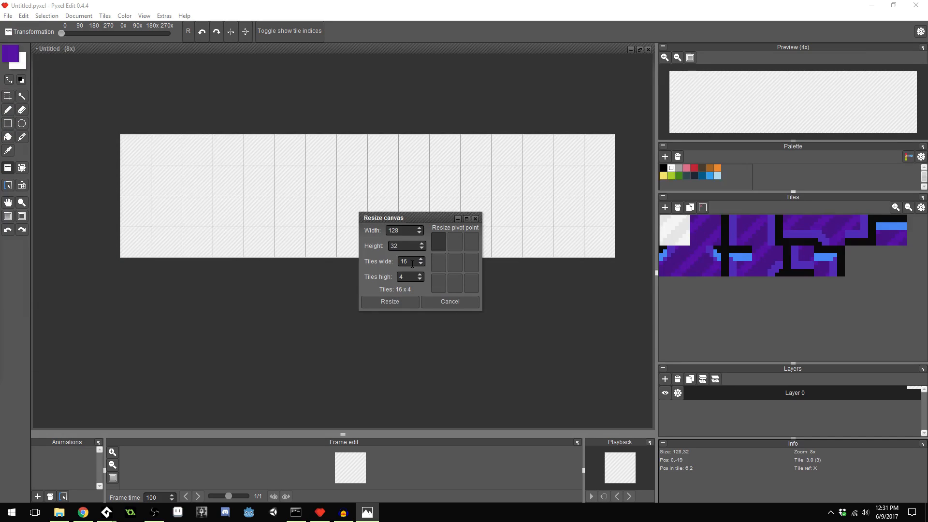
left_click_drag(412, 263, 393, 265)
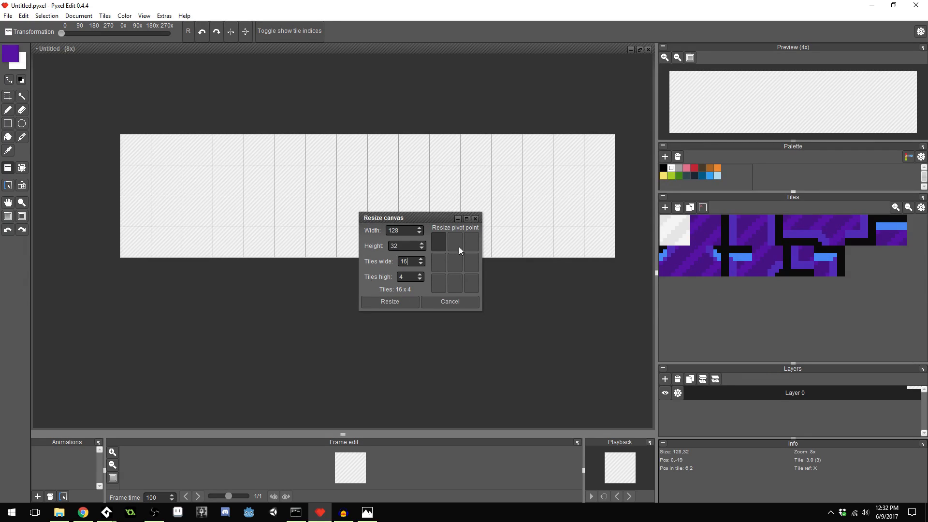
left_click_drag(416, 262, 384, 278)
left_click(392, 302)
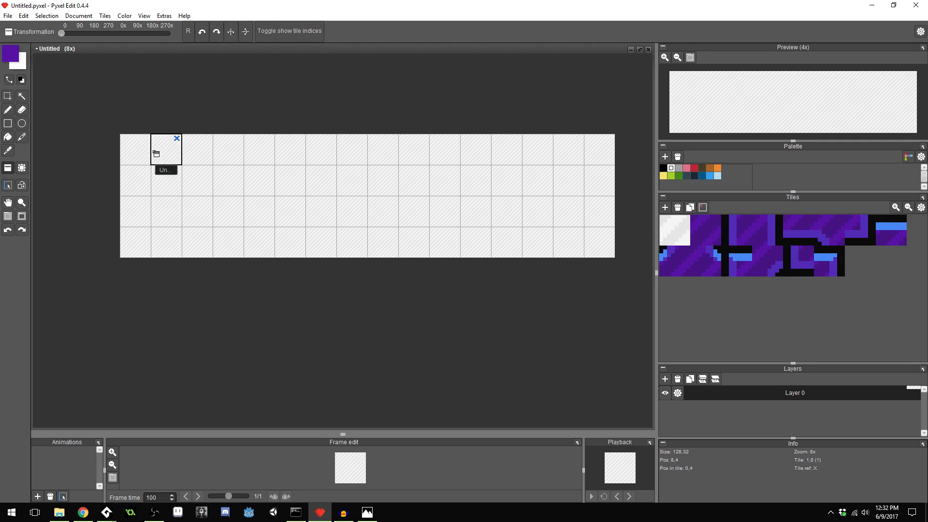
Bring the autotile.png reference window back to just below the empty tile grid
left_click_drag(0, 152, 269, 286)
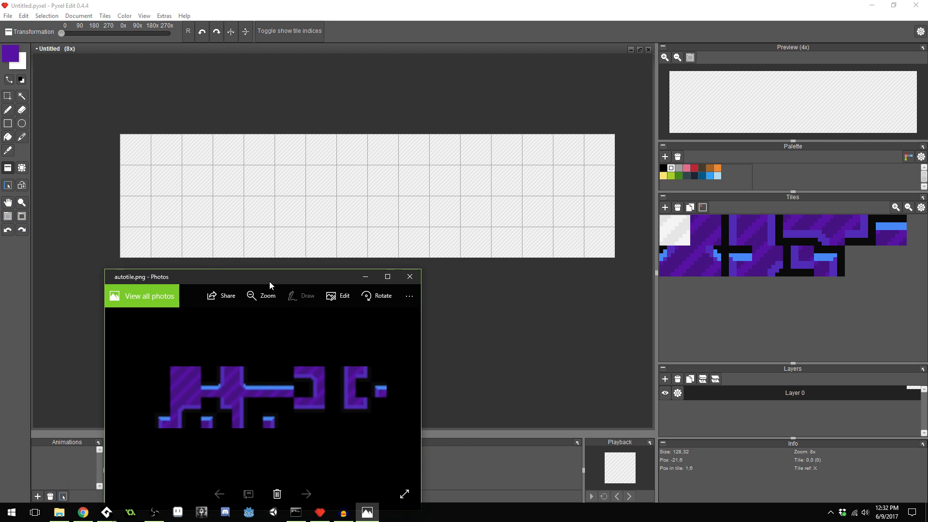
Move the autotile.png reference off the canvas and fill a 2 by 2 block at columns 3–4, rows 1–2 with solid purple tiles
left_click(601, 332)
left_click(368, 513)
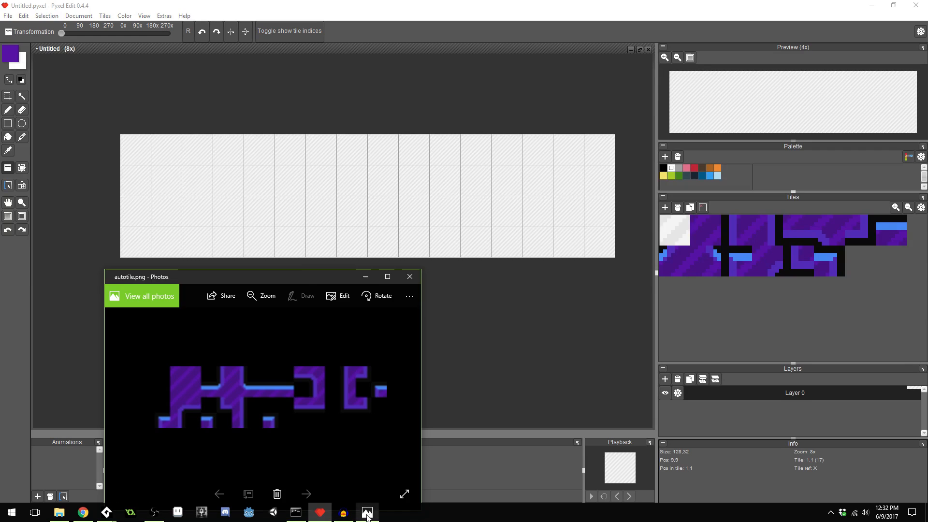
left_click_drag(283, 278, 0, 197)
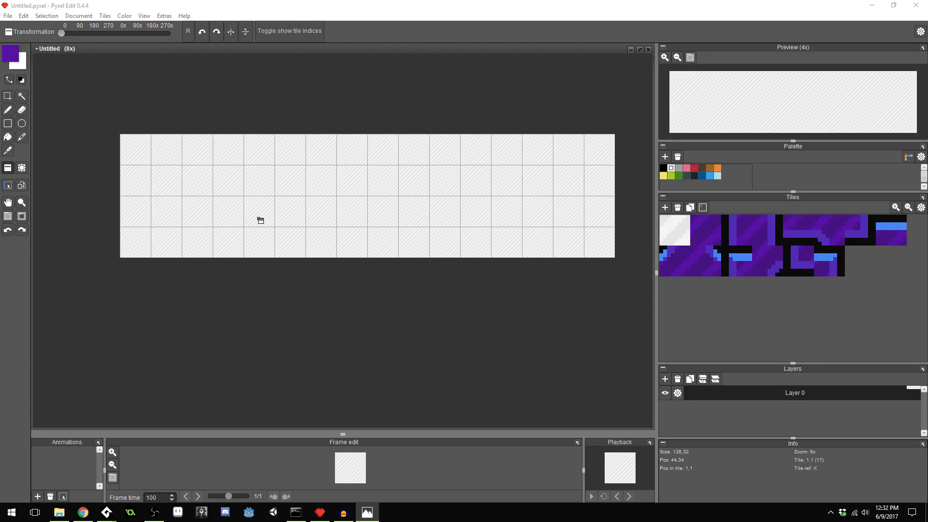
mouse_move(721, 237)
left_mouse_down()
mouse_move(270, 219)
mouse_move(208, 188)
mouse_move(207, 156)
mouse_move(227, 162)
left_mouse_up()
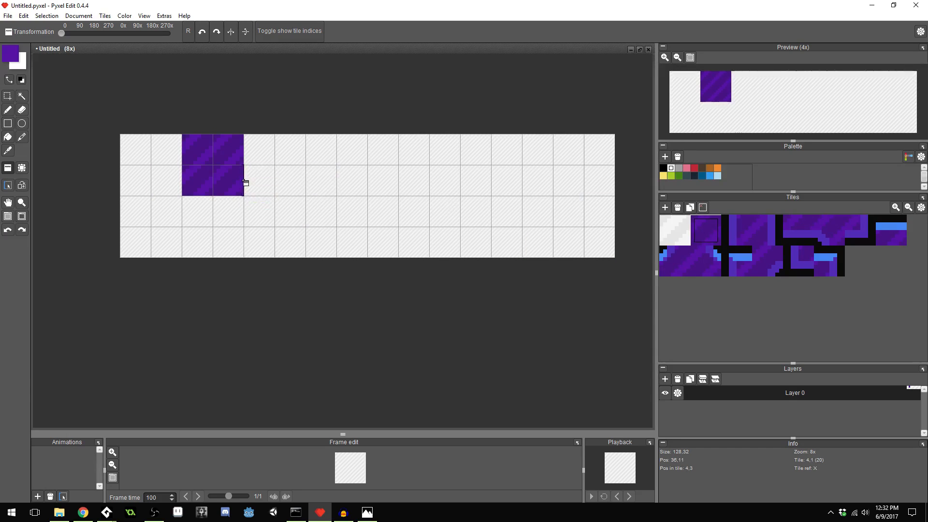
Check the autotile.png reference and place the blue-topped tile 7 in column 5, row 2, directly beside the purple block
left_click_drag(0, 208, 525, 97)
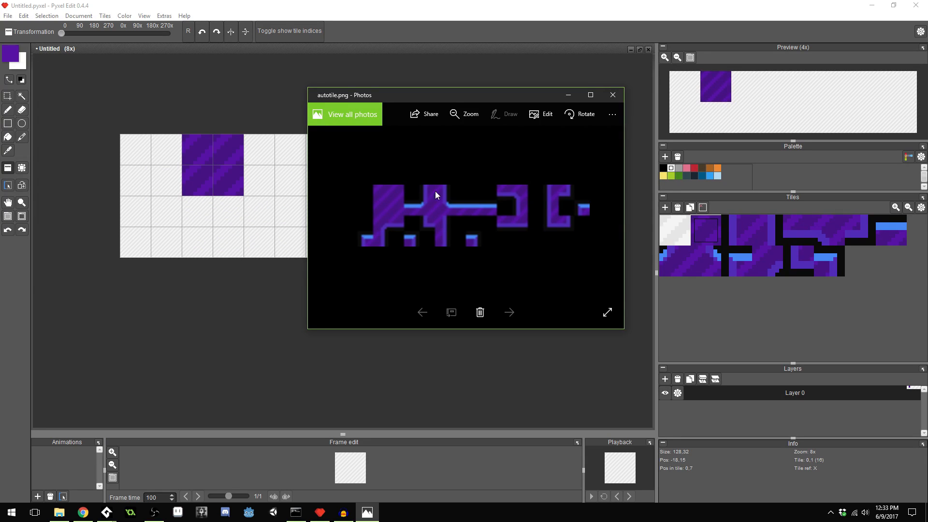
left_click_drag(461, 97, 0, 130)
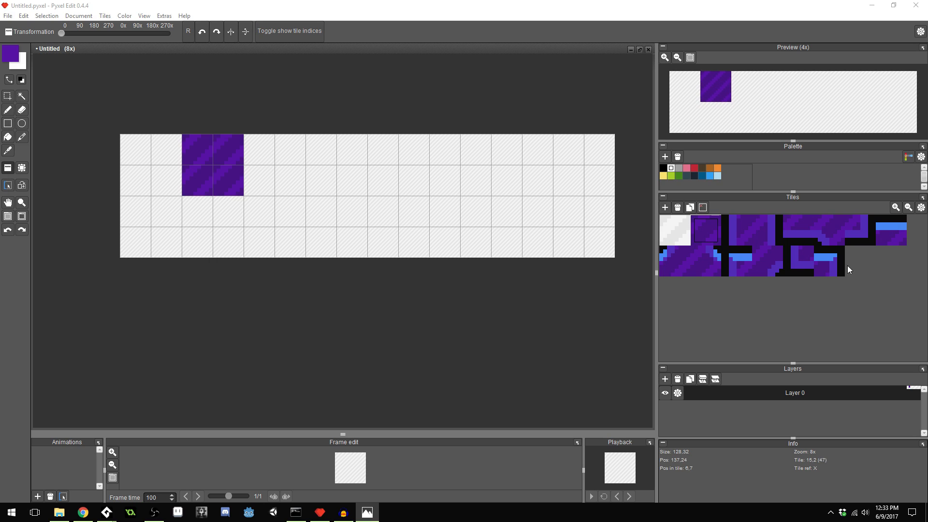
left_click(895, 230)
left_click(265, 187)
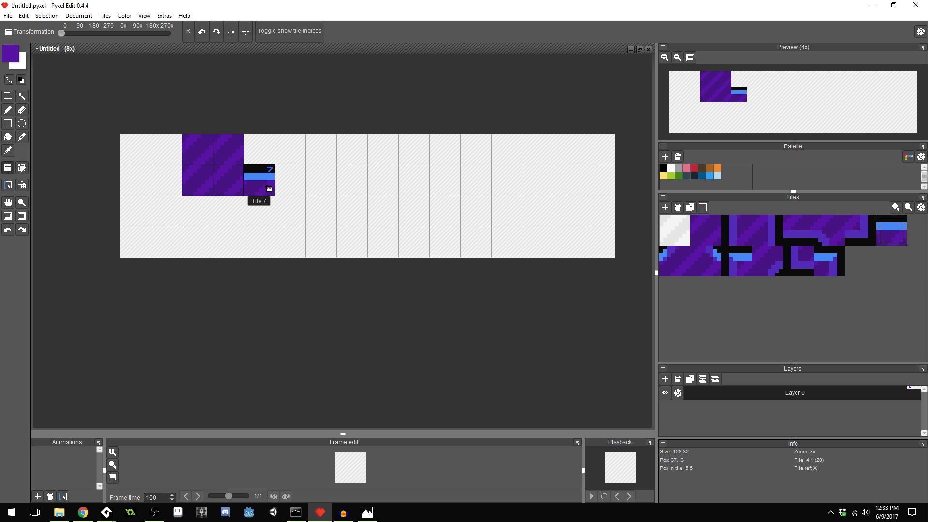
Place the purple tile with the blue upper-left corner in column 6, row 2 and the left-edge tile above it in row 1
left_click(675, 261)
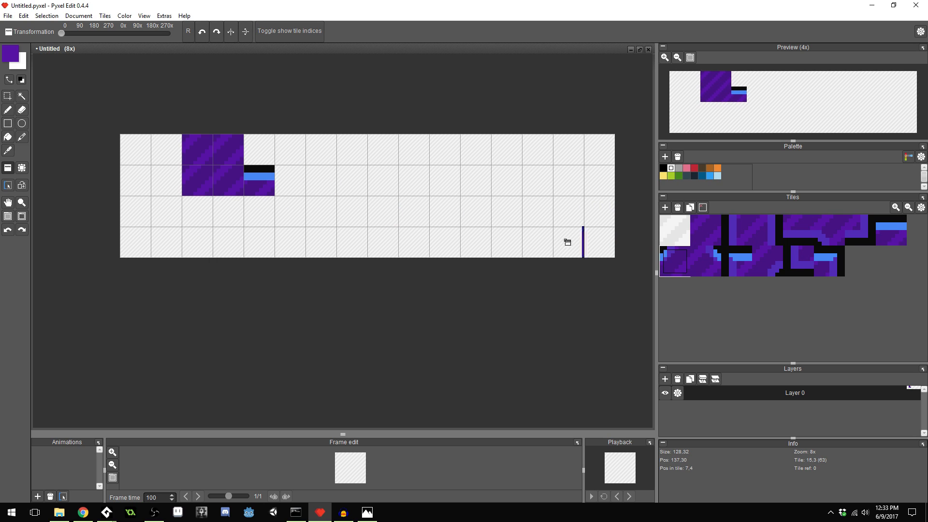
left_click(297, 187)
left_click(732, 242)
left_click(294, 145)
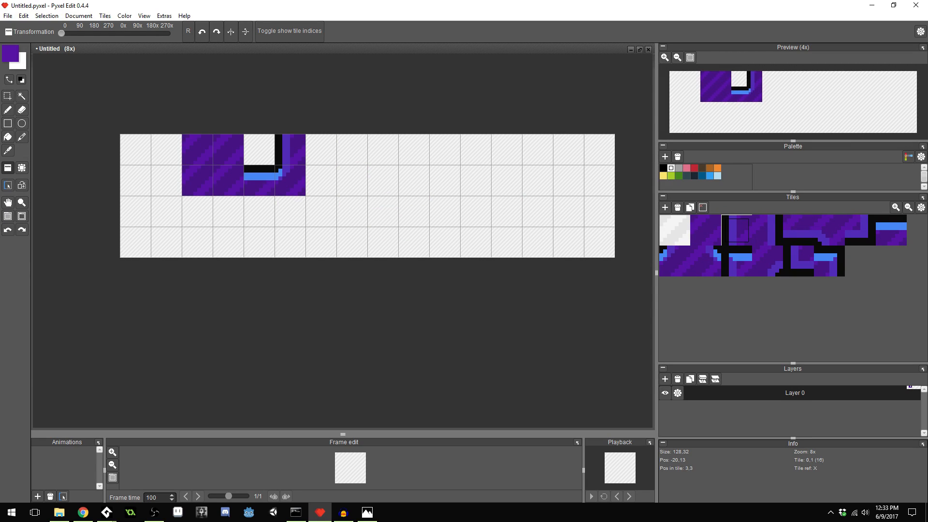
Check the autotile.png reference, pick up the placed blue-topped tile 7 and put another copy in column 8, row 2
key("alt+Tab")
left_click_drag(478, 190, 536, 117)
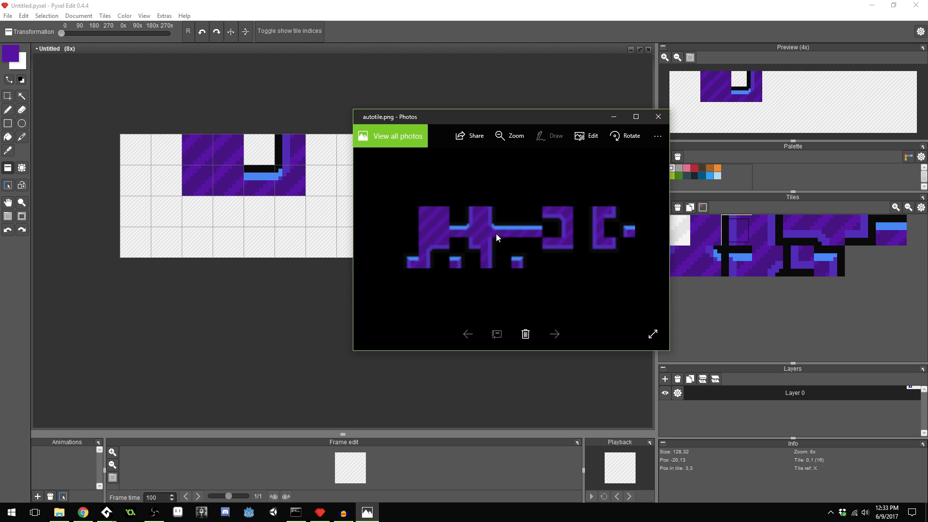
left_click_drag(533, 119, 0, 121)
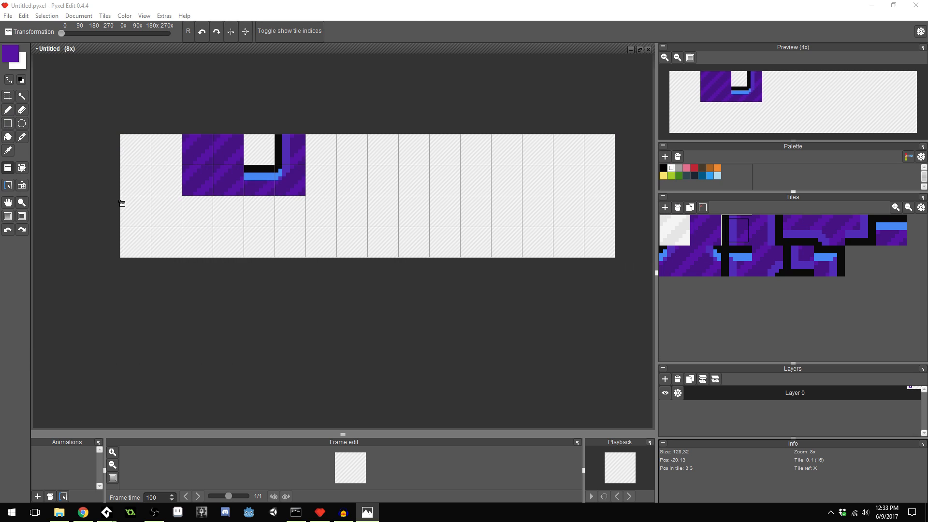
left_click(268, 189)
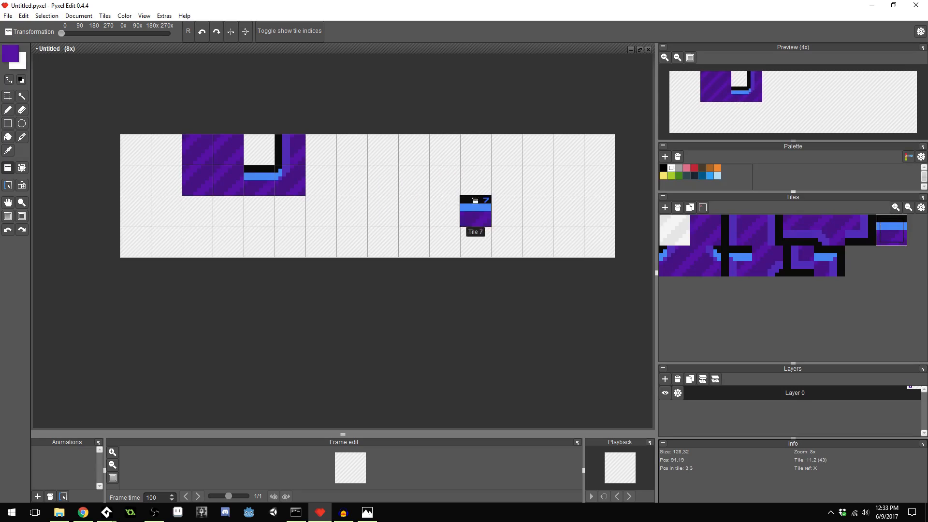
left_click(359, 187)
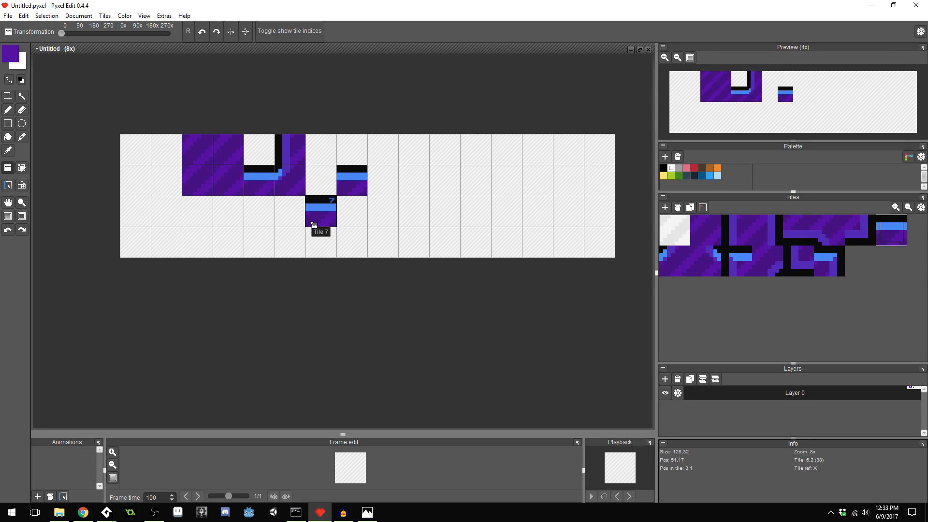
Place the tile with the blue upper-right corner in column 7, row 2 and the right-edge tile above it in row 1
left_click(719, 267)
left_click(324, 187)
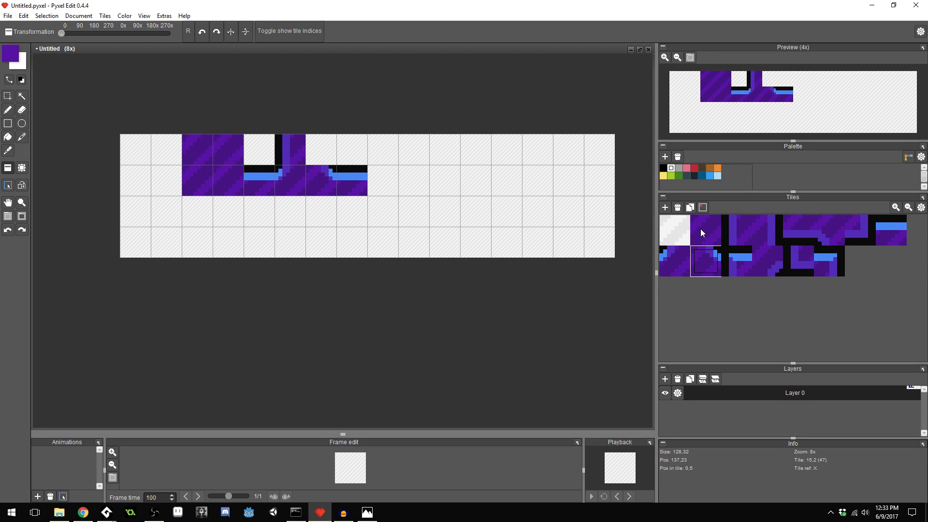
left_click(770, 234)
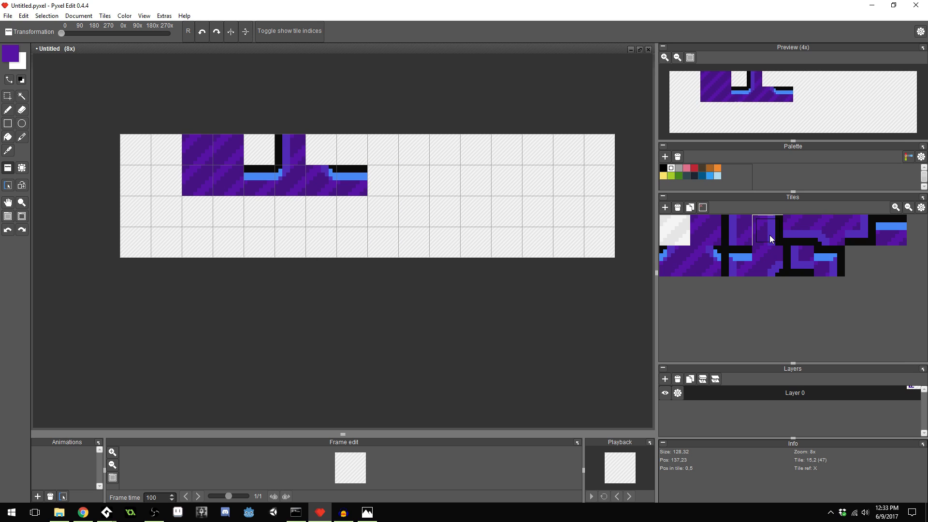
left_click(317, 150)
Check the autotile.png reference and extend the blue-topped strip across columns 9 and 10 of row 2
left_click_drag(0, 188, 431, 180)
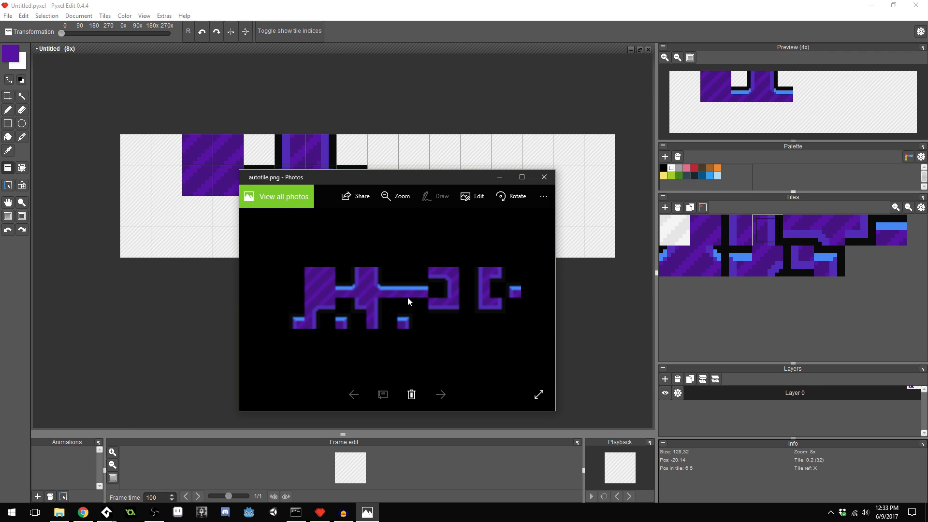
left_click_drag(446, 182, 87, 178)
right_click(352, 188)
left_click(384, 183)
left_click(413, 185)
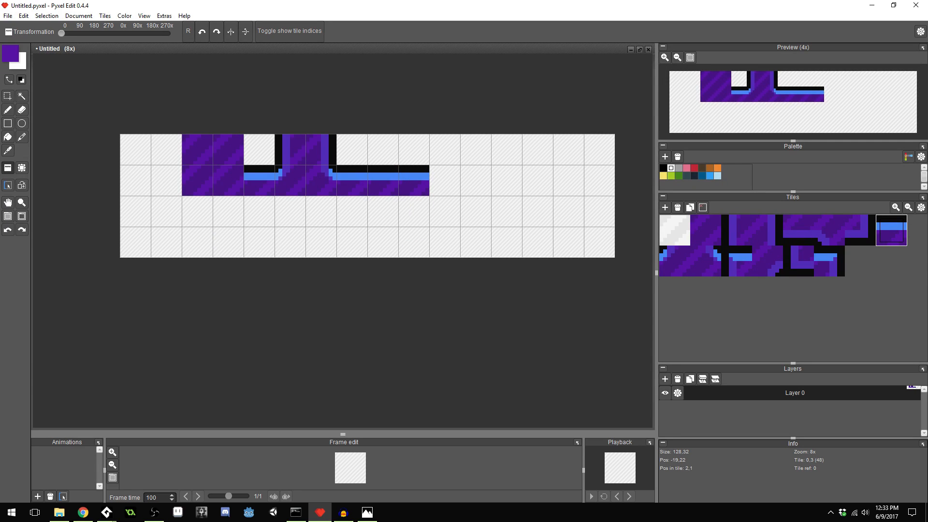
Check the autotile.png reference and place bottom-edge tile 4 in column 11 and inner-corner tile 5 in column 12 of row 1
left_click_drag(0, 174, 317, 224)
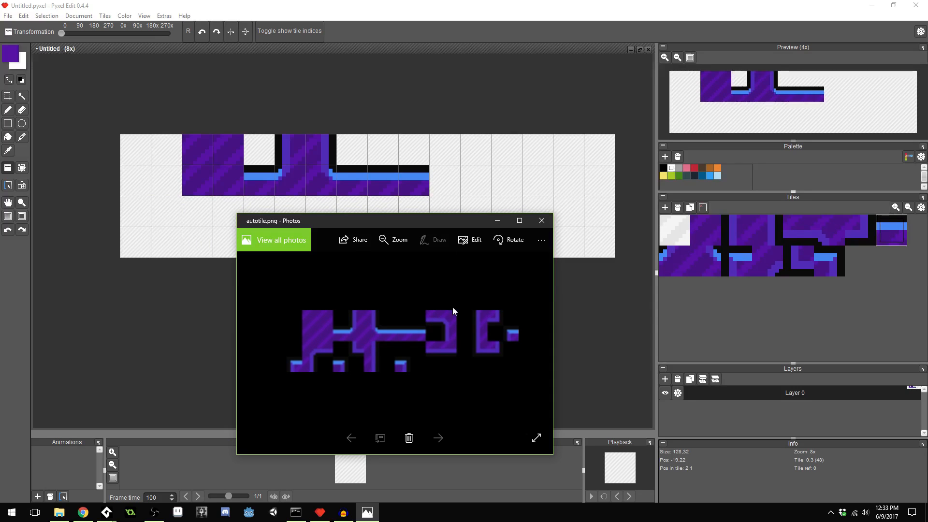
left_click_drag(453, 226, 0, 210)
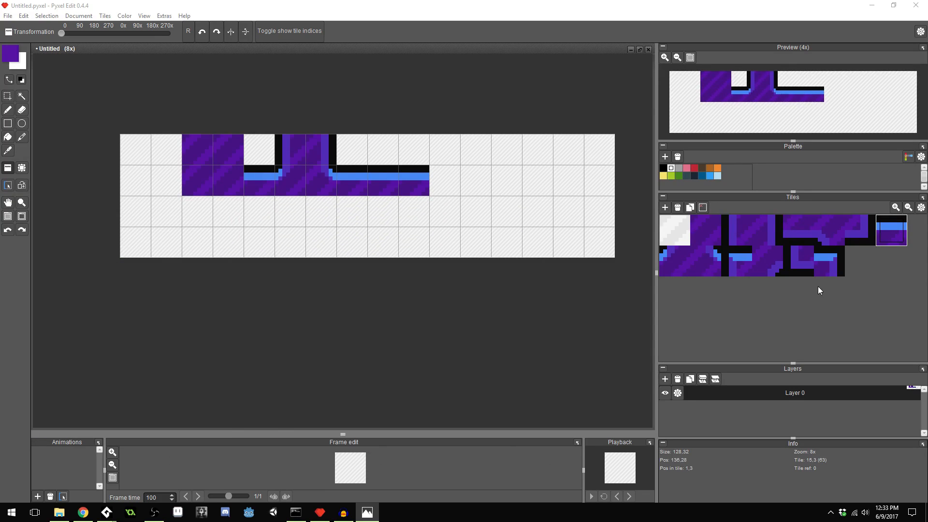
left_click(808, 237)
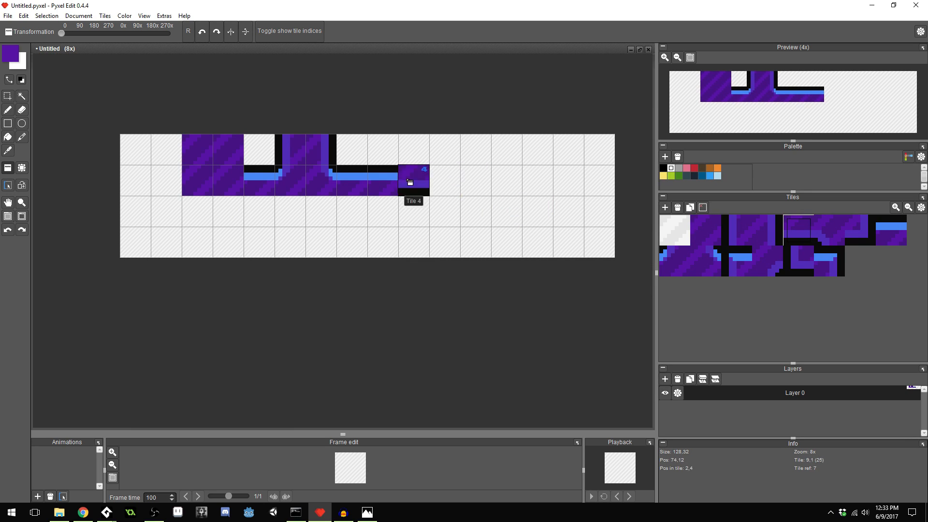
left_click(455, 156)
left_click(829, 231)
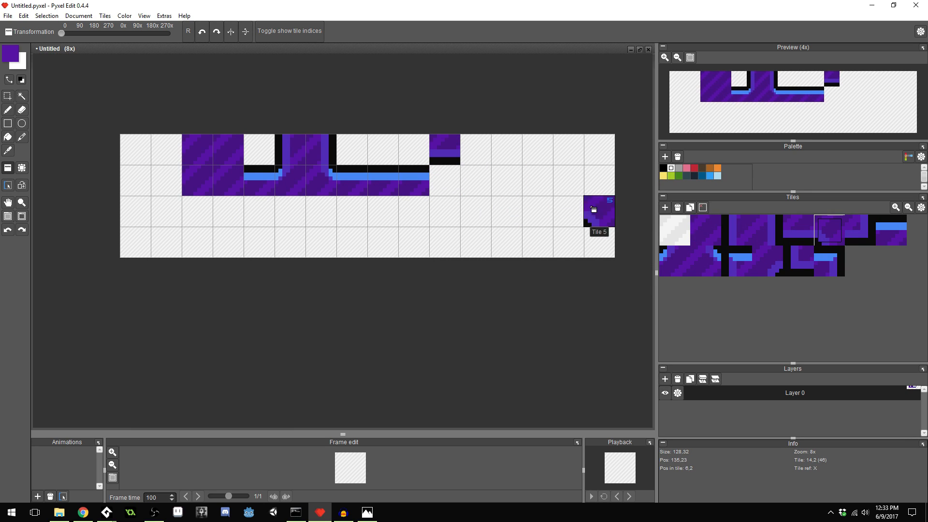
left_click(476, 159)
Place left-edge tiles in column 12, row 2 and in column 14, rows 1 and 2, checking the autotile.png reference
left_click(744, 233)
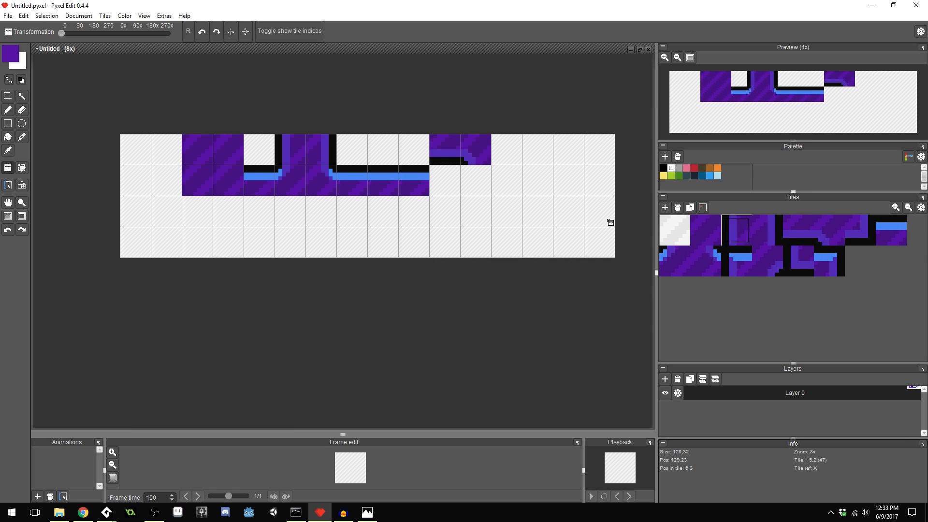
left_click(491, 194)
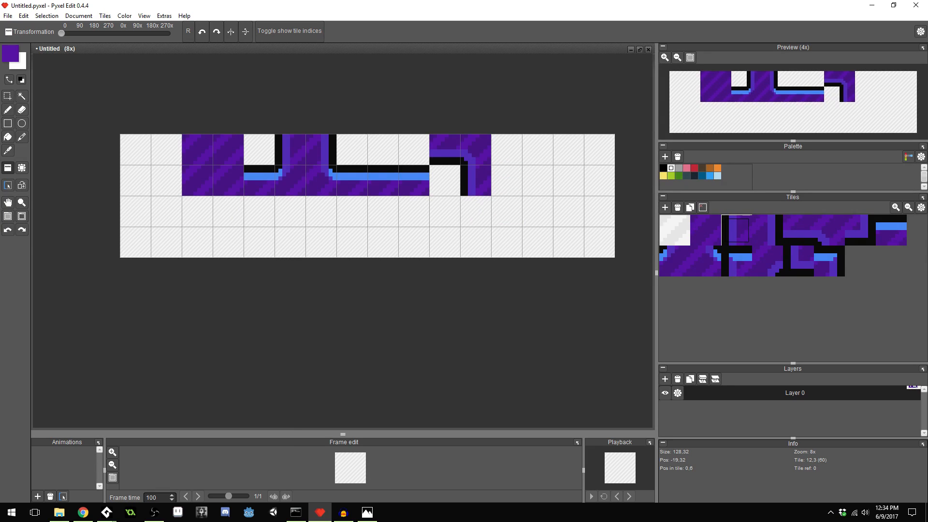
left_click_drag(0, 219, 474, 181)
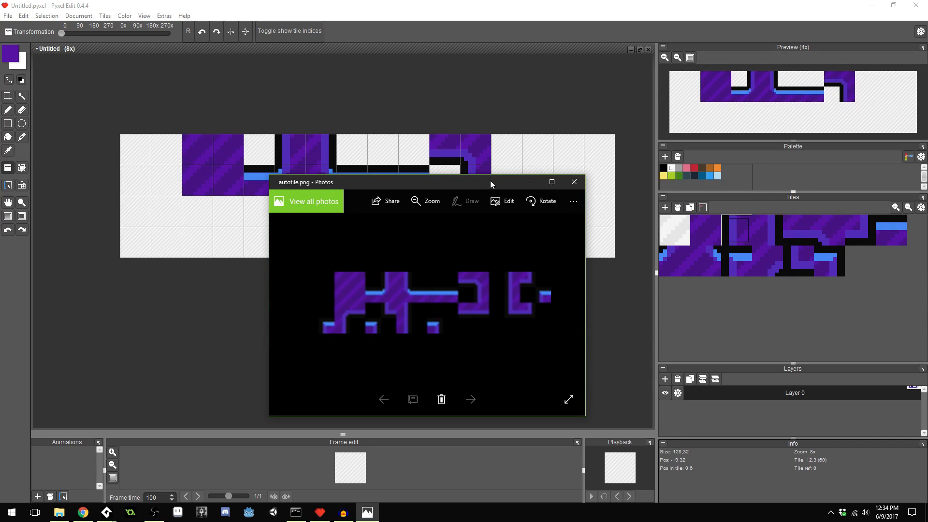
left_click_drag(490, 181, 0, 160)
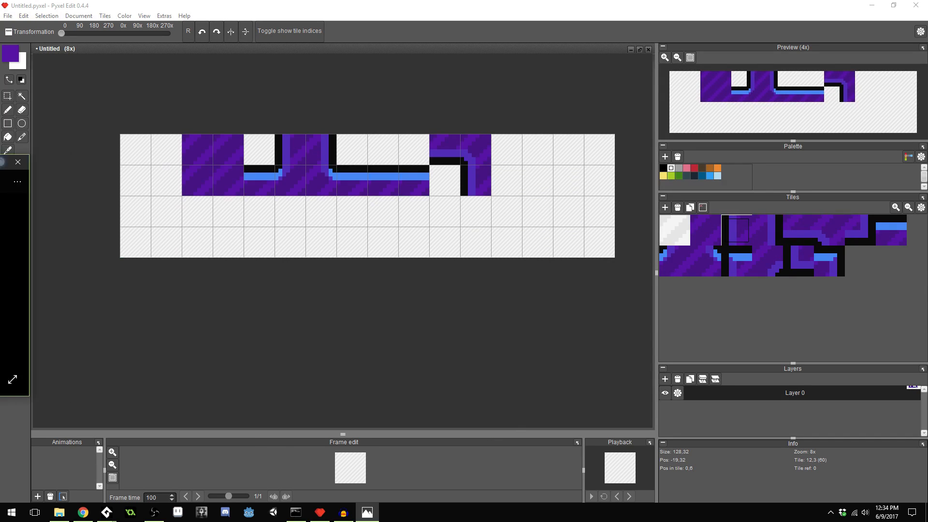
left_click(532, 159)
left_click(531, 184)
Following the autotile.png reference, place upper-left corner tile 10 in column 16, row 2 and the lower-right corner tile in column 15, row 1
left_click_drag(0, 219, 510, 203)
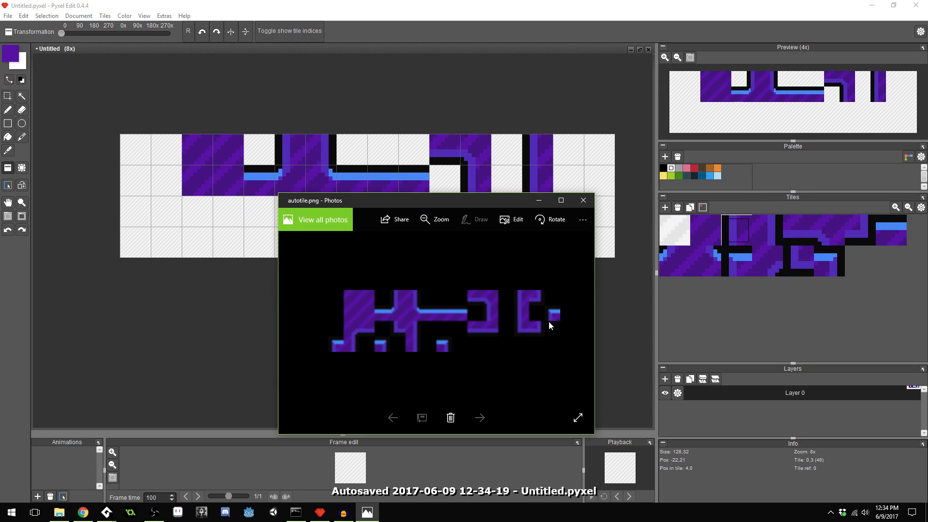
left_click_drag(509, 199, 0, 194)
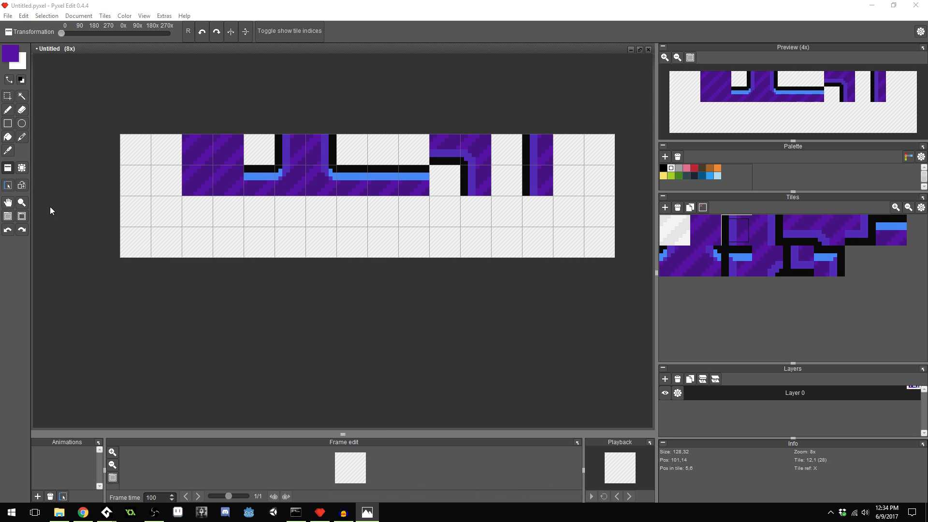
left_click(736, 269)
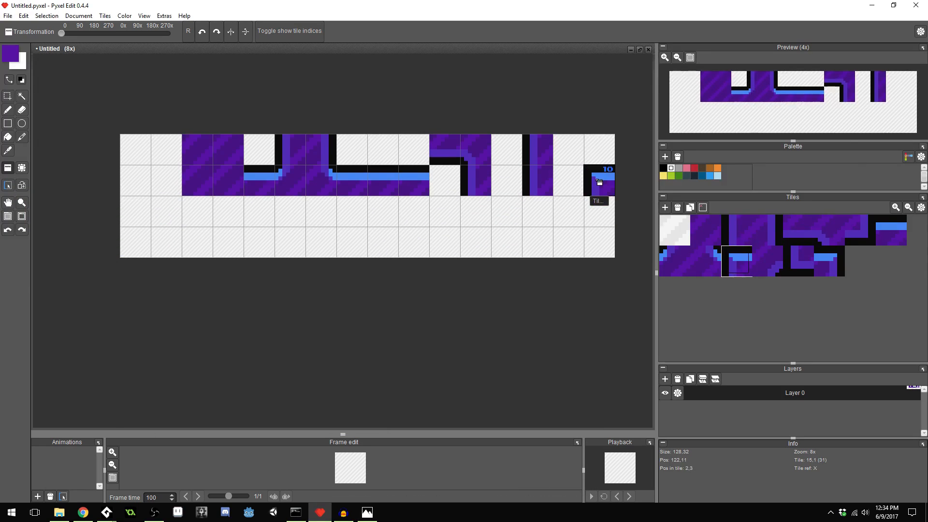
left_click(599, 181)
left_click(866, 230)
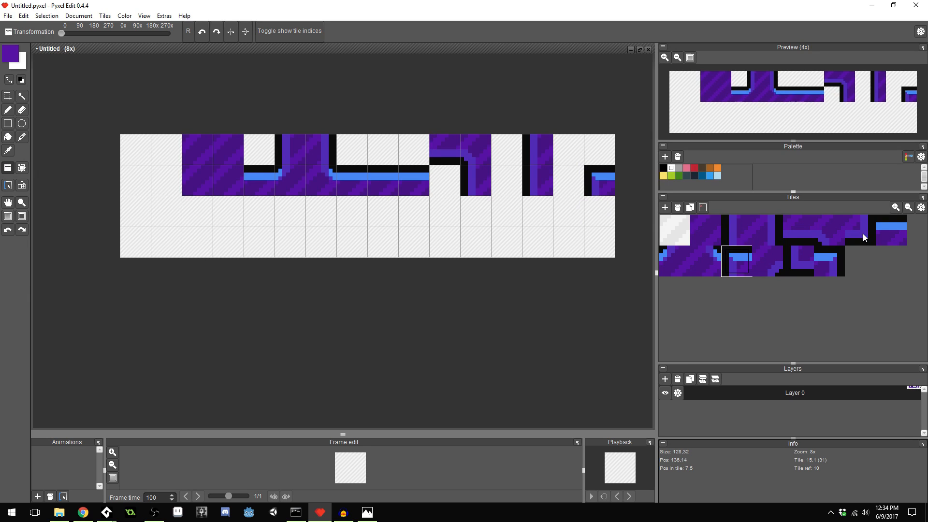
left_click(572, 156)
Following the autotile.png reference, place corner tile 10 in column 2, row 4 and the right-edge tile beside it in column 3
left_click_drag(0, 208, 451, 199)
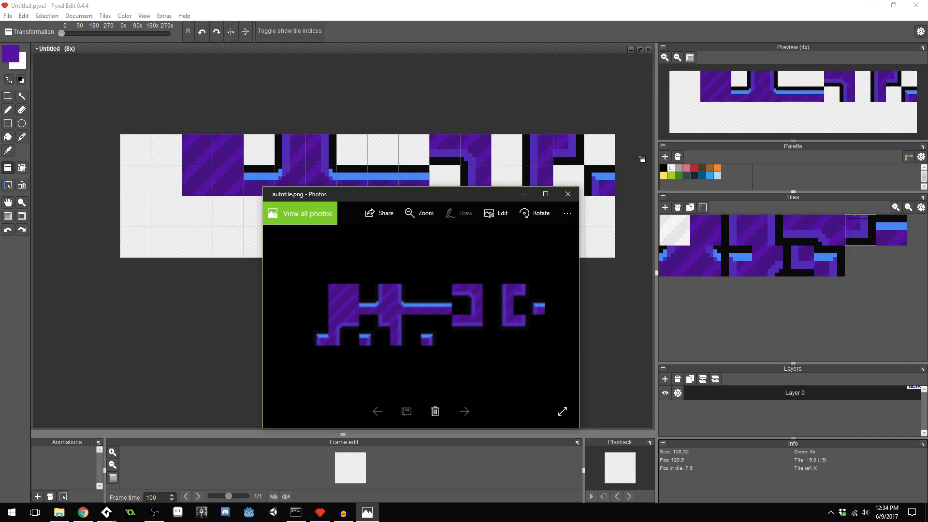
left_click_drag(438, 195, 1, 193)
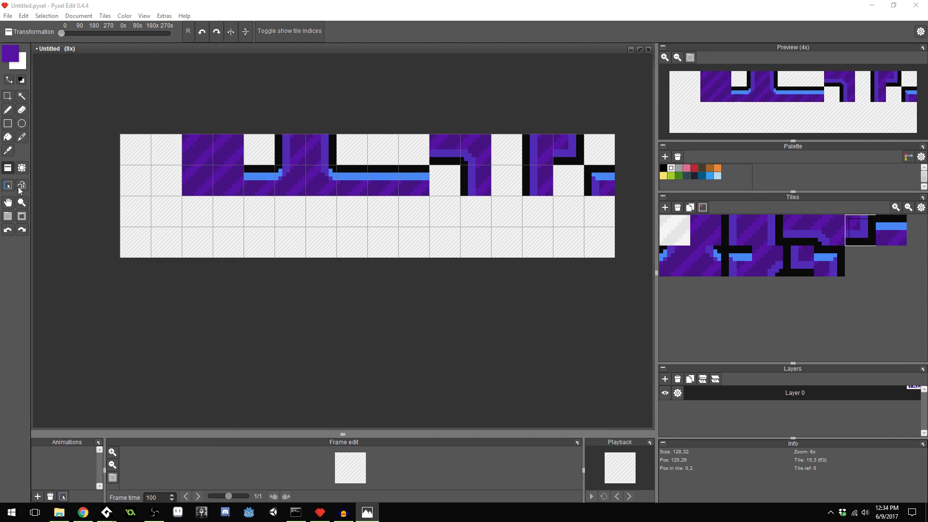
right_click(603, 189)
left_click(167, 243)
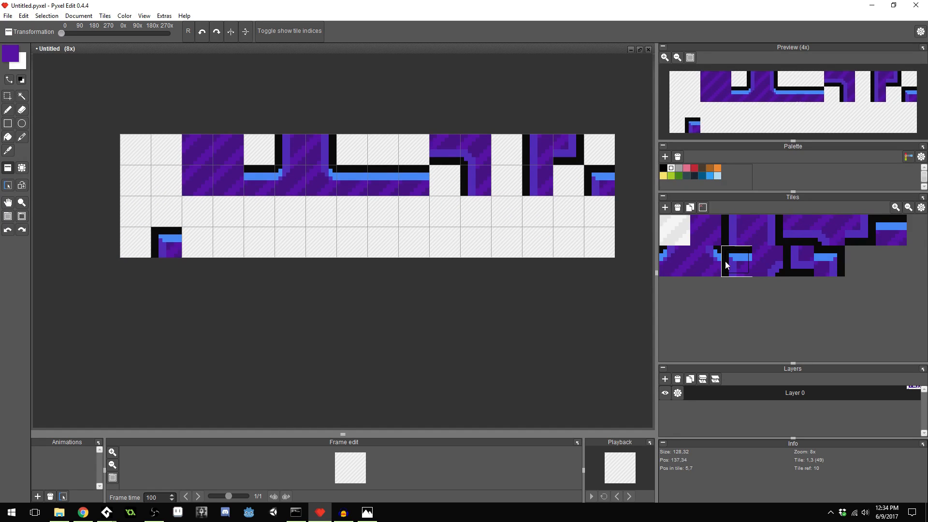
left_click(769, 233)
left_click(209, 235)
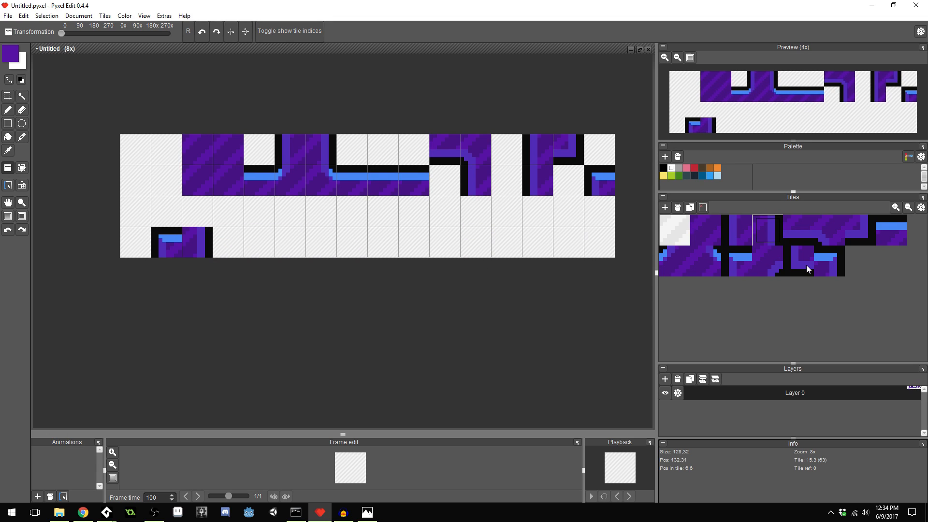
Place the lower-right inner-corner tile in column 3, row 3 and bottom-edge tile 4 beside it in column 4
left_click(771, 267)
left_click(208, 209)
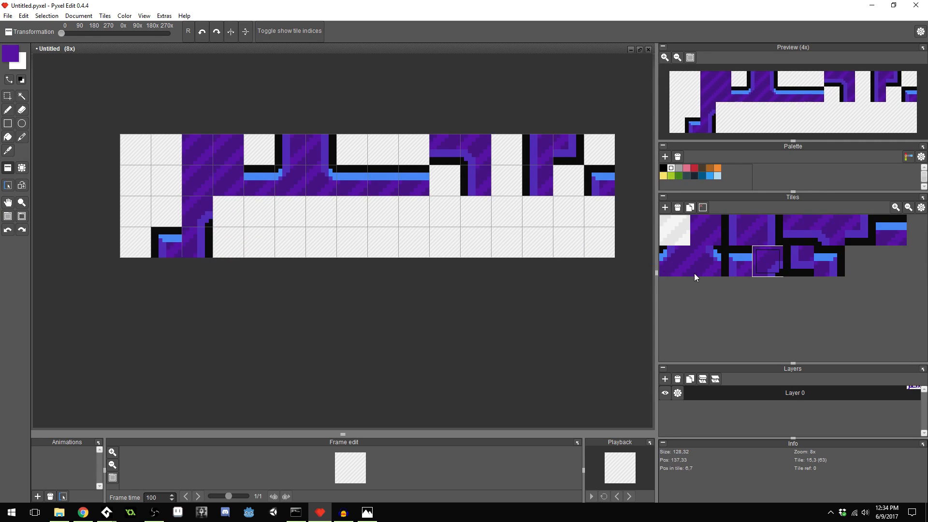
left_click(806, 236)
left_click(242, 224)
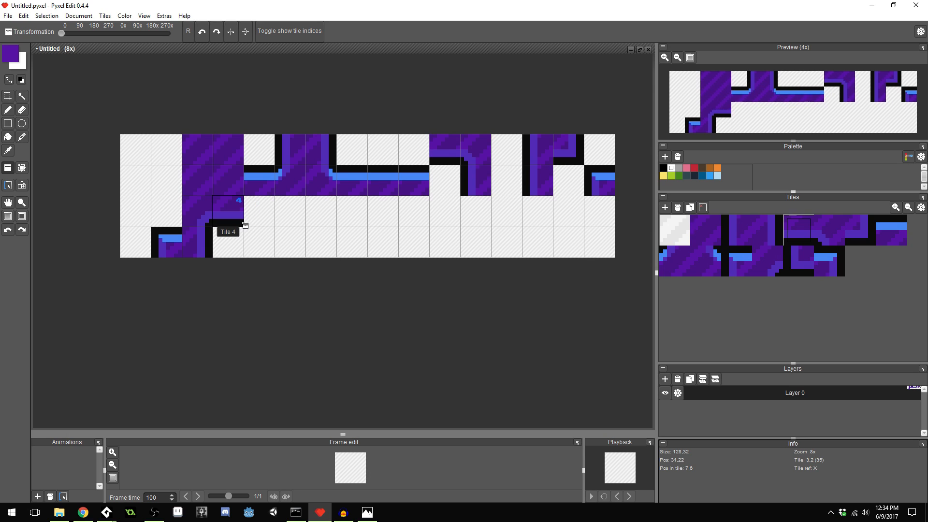
Place upper-right corner tile 13 in column 5, row 4
left_click(844, 259)
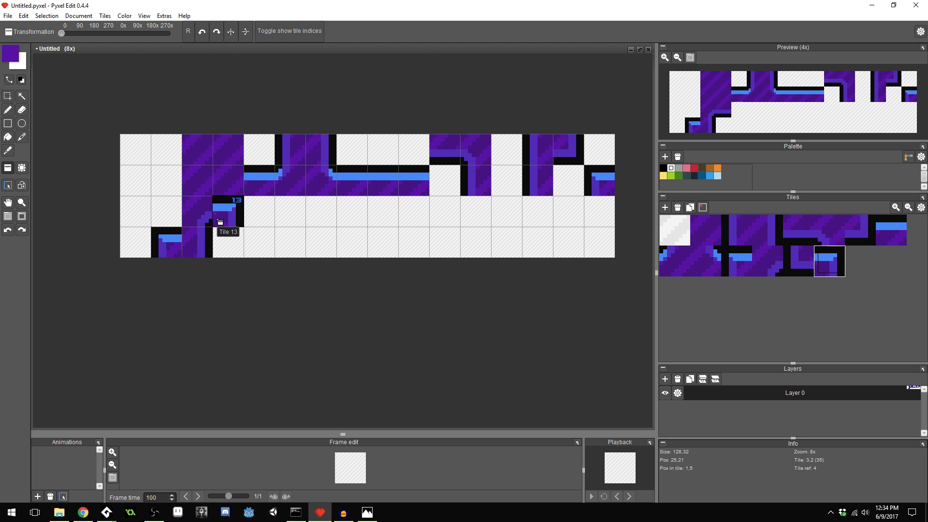
left_click(261, 239)
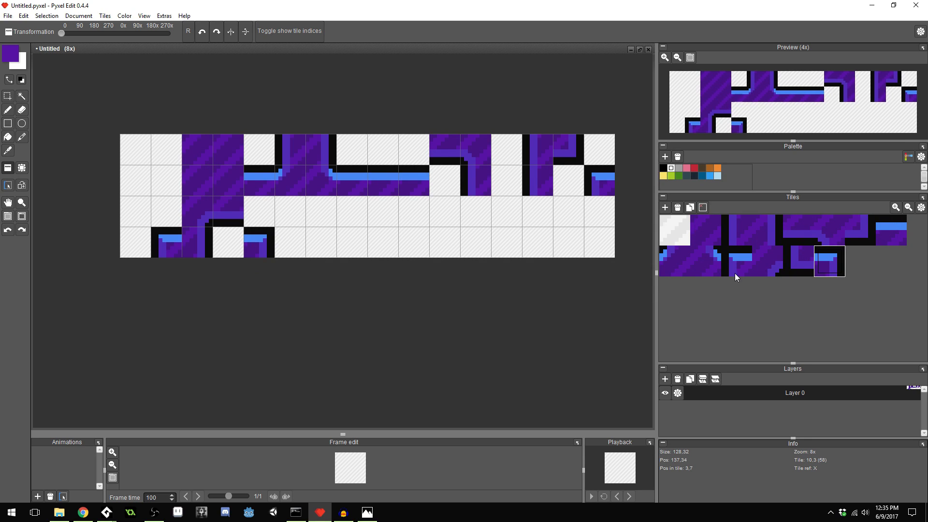
Try lower-left corner tile 12 in columns 6 and 7 of row 3, and clear column 6 again
left_click(799, 261)
left_click(299, 222)
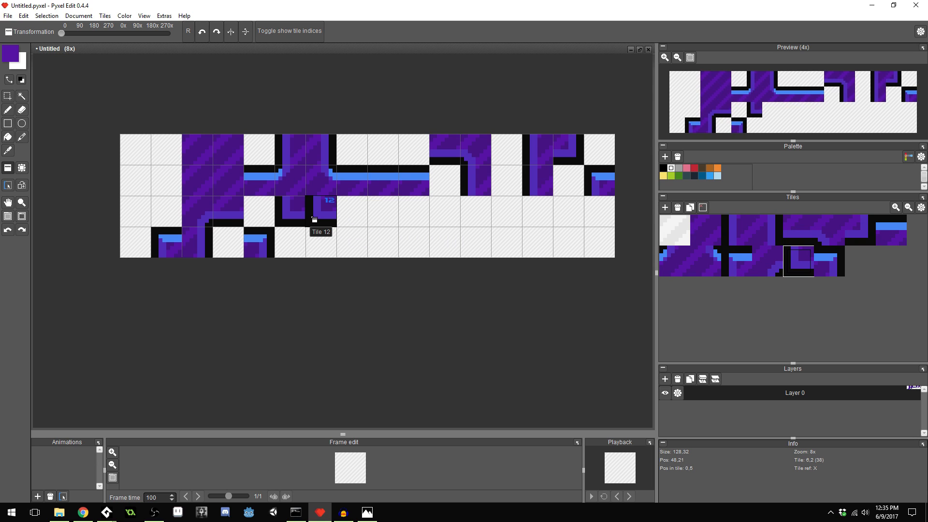
left_click(318, 219)
right_click(372, 233)
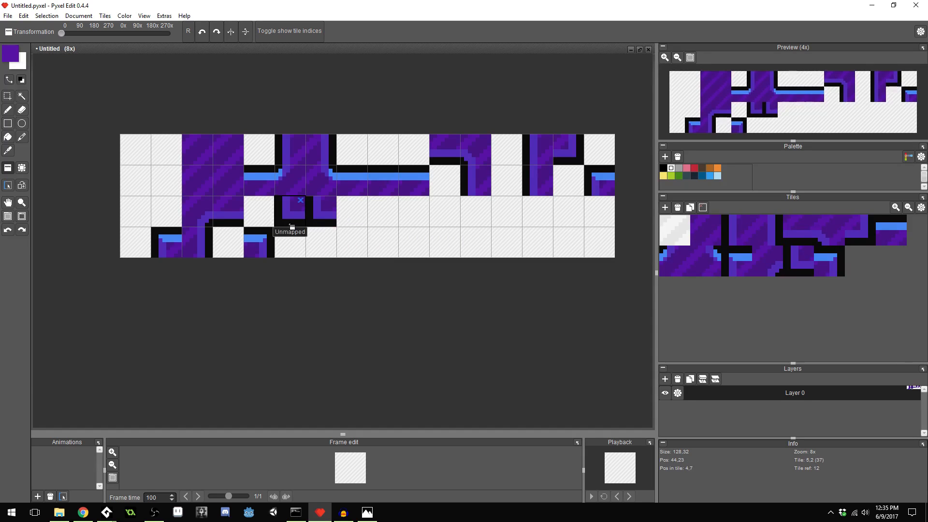
left_click(293, 222)
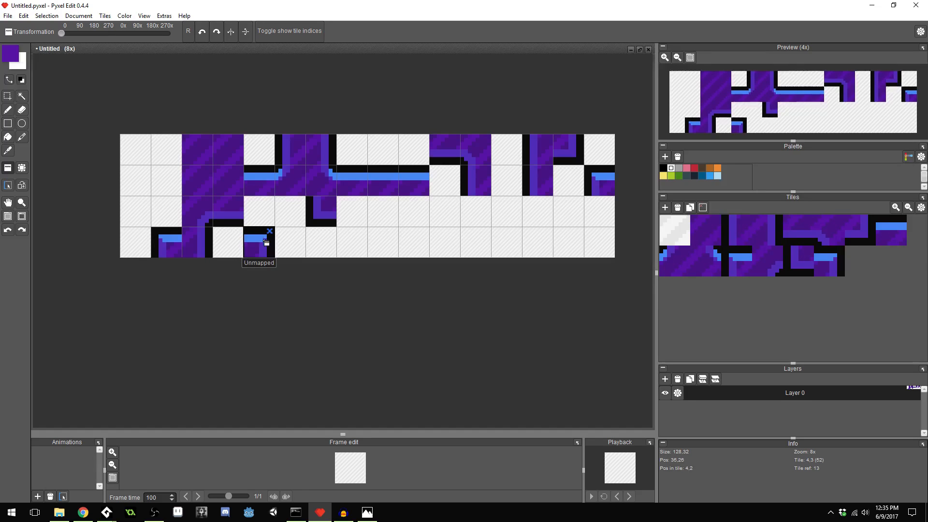
Following the autotile.png reference, place lower-left corner tile 12 in column 6, row 3 and clear the cell in column 7
key("alt+Tab")
left_click_drag(333, 134, 418, 127)
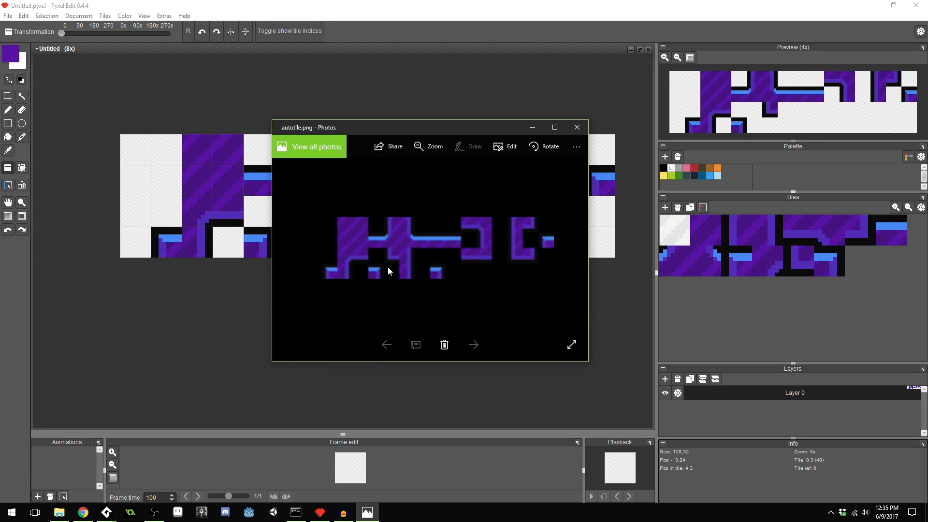
left_click_drag(435, 128, 0, 128)
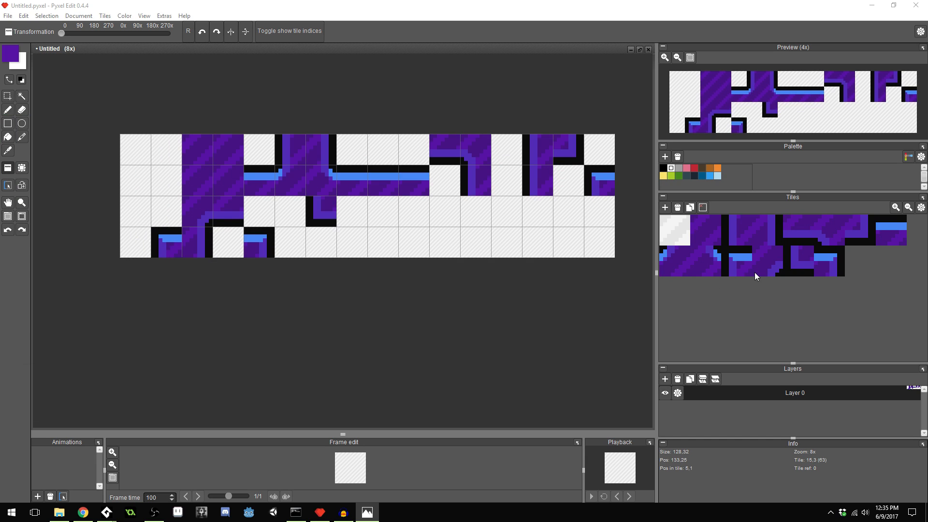
left_click(805, 267)
left_click(279, 216)
right_click(357, 228)
left_click(321, 220)
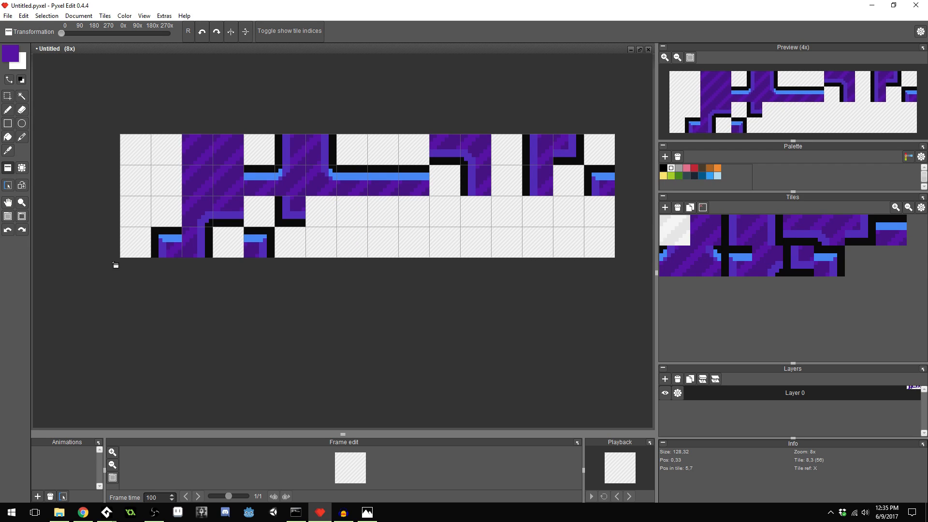
Place right-edge tile 3 in column 7, rows 3 and 4
left_click(775, 236)
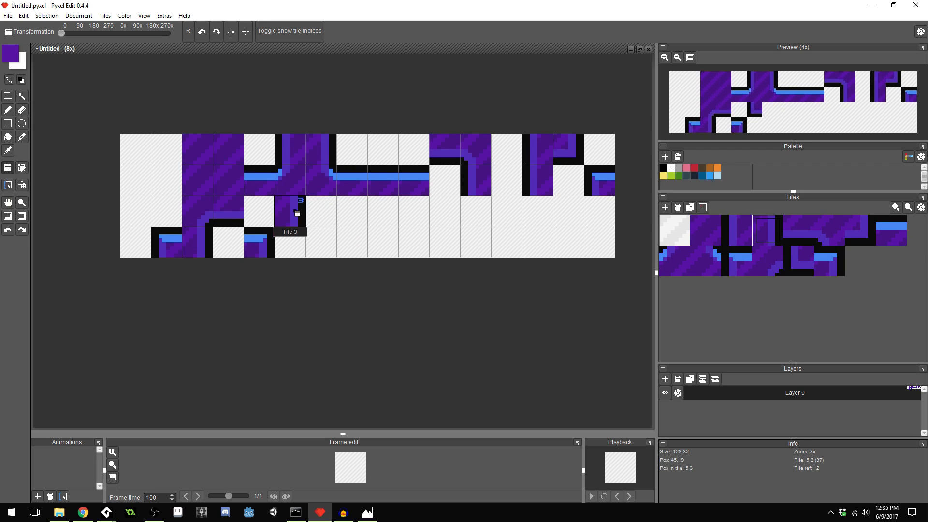
left_click(323, 211)
left_click(321, 240)
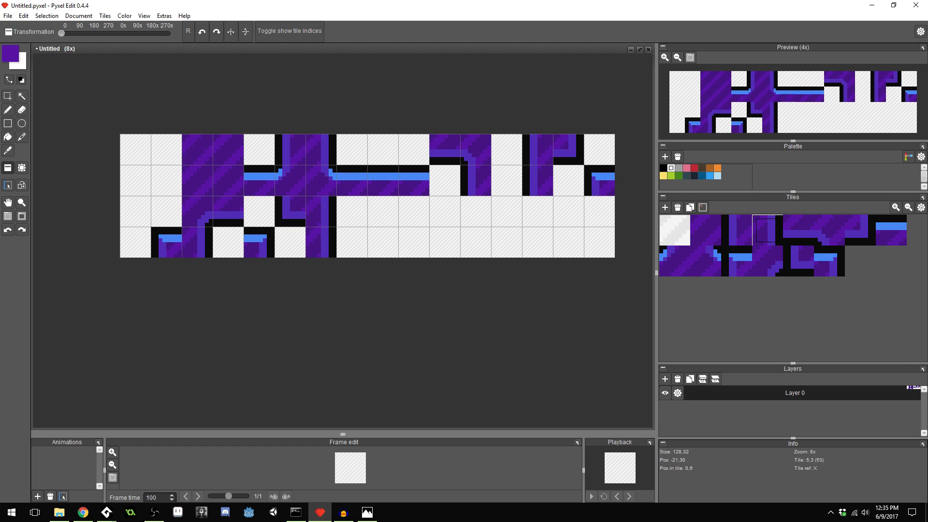
Following the autotile.png reference, place upper-right corner tile 13 in column 9, row 4
key("alt+Tab")
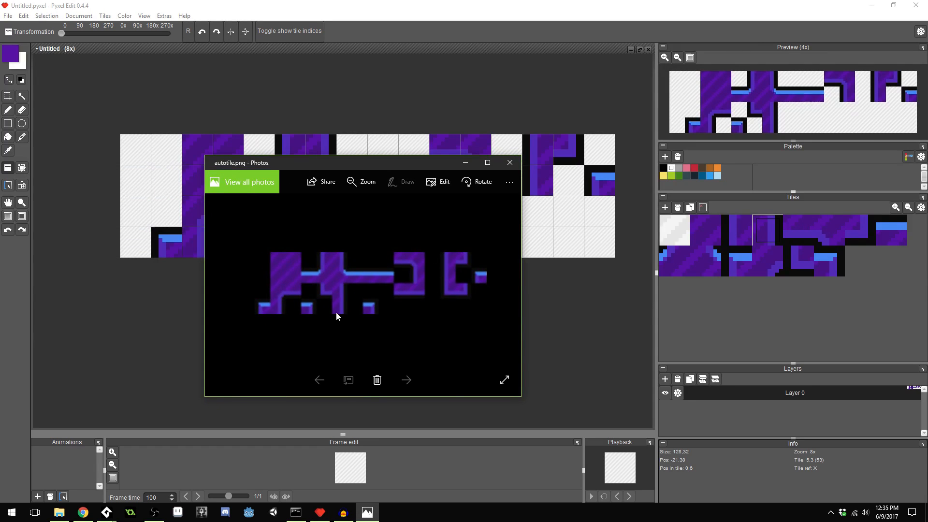
left_click_drag(386, 164, 326, 266)
left_click(406, 262)
left_click(830, 261)
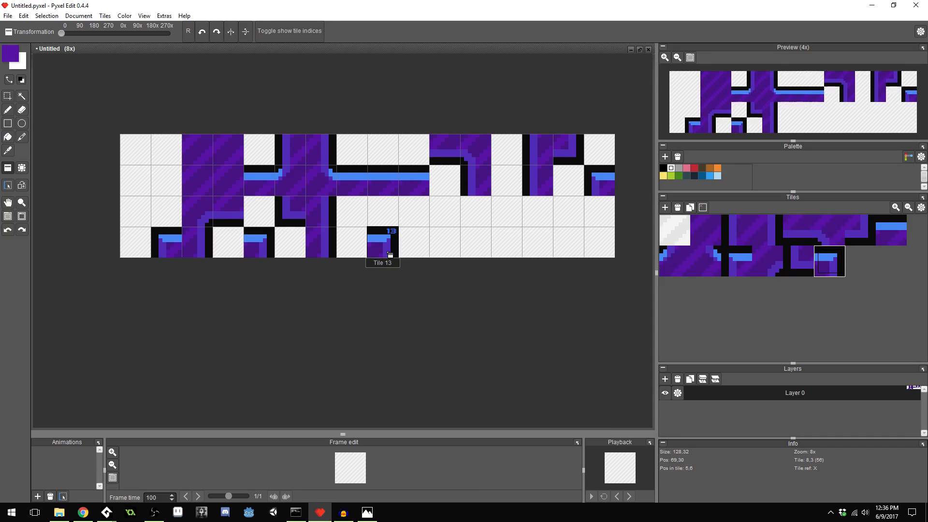
left_click(390, 254)
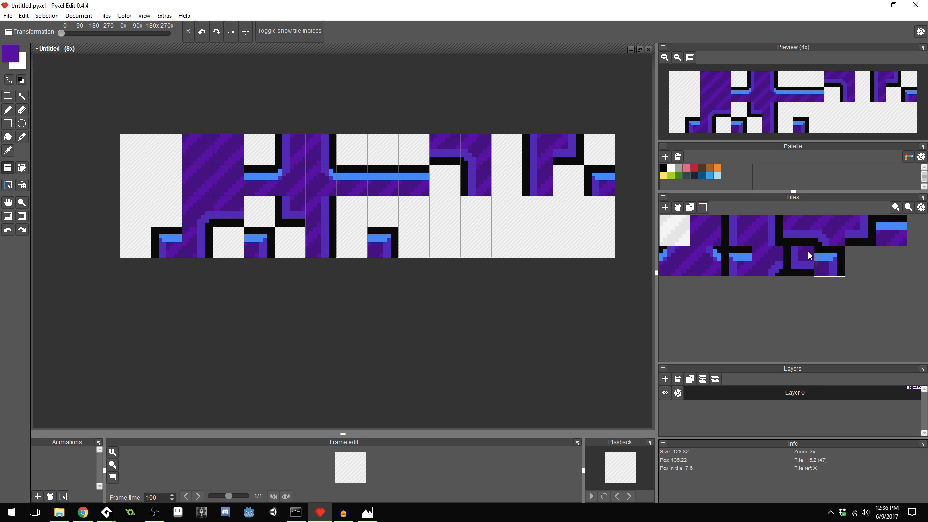
Place bottom-edge tile 4 in columns 11 and 12 of row 3
left_click(795, 235)
left_click(445, 212)
left_click(472, 218)
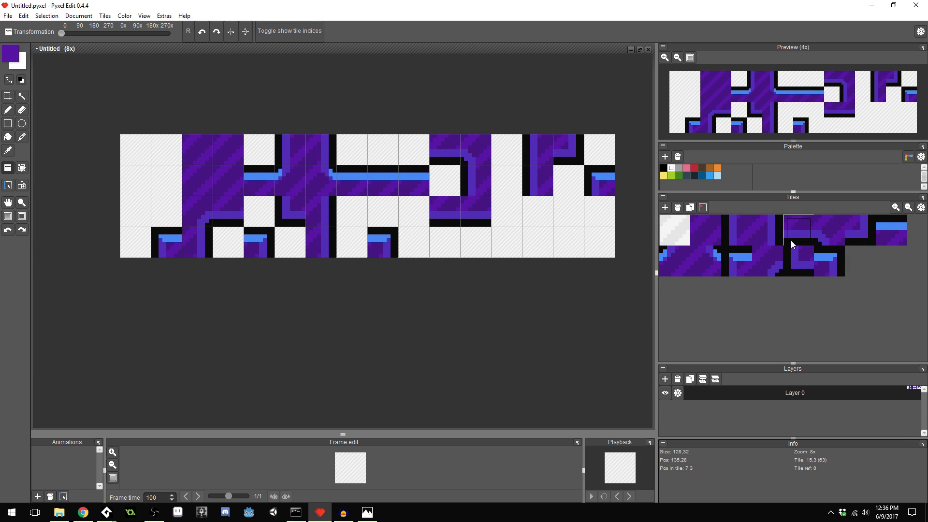
Place corner tile 12 in column 14 and corner tile 6 in column 15 of row 3, and compare with the autotile.png reference
left_click(808, 267)
left_click(546, 216)
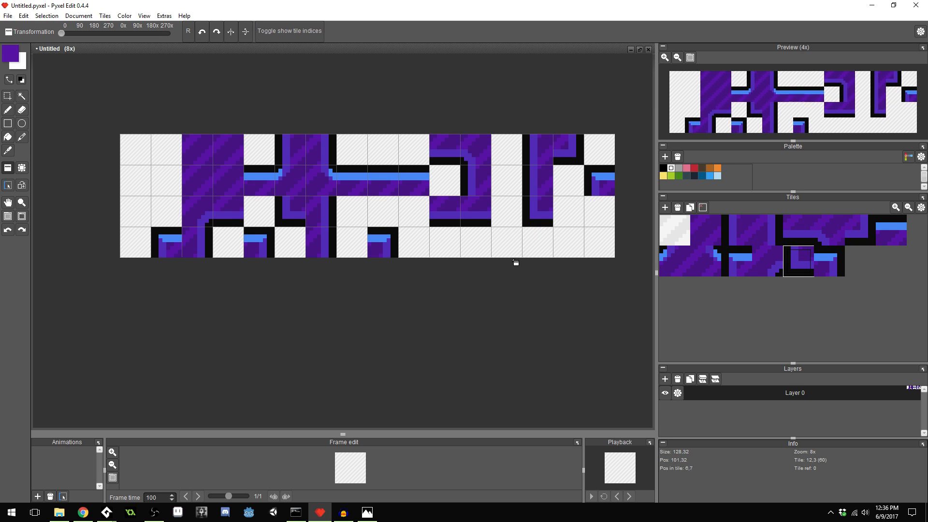
left_click(866, 233)
left_click(566, 213)
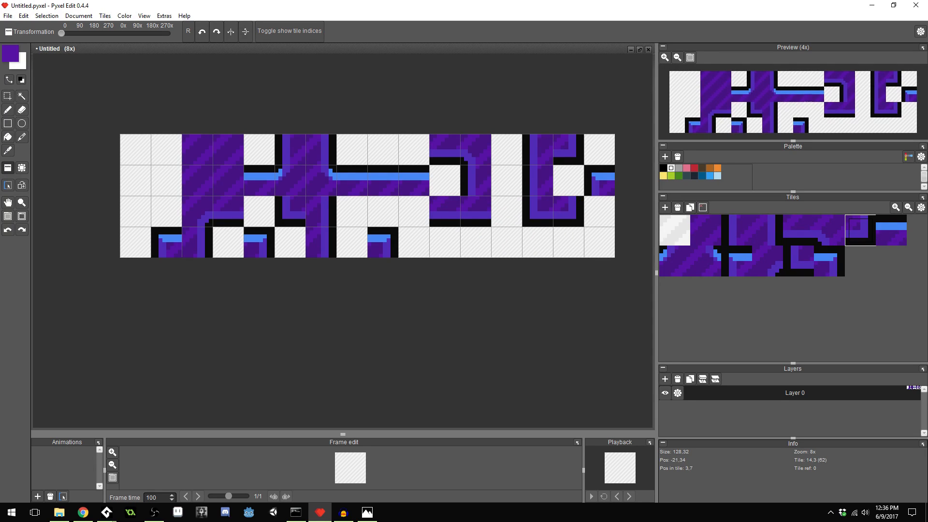
left_click_drag(0, 205, 438, 290)
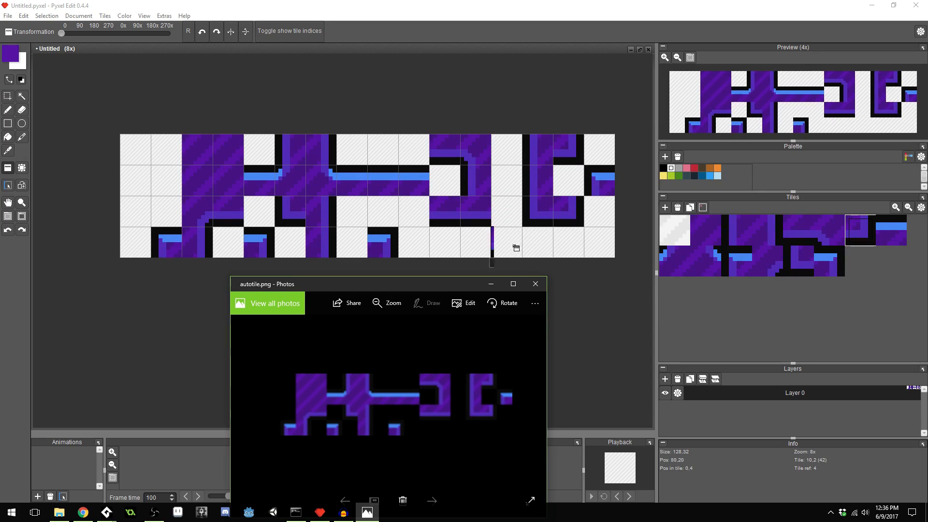
Export the canvas as a PNG image named new_autotile to the desktop
left_click(8, 16)
mouse_move(42, 109)
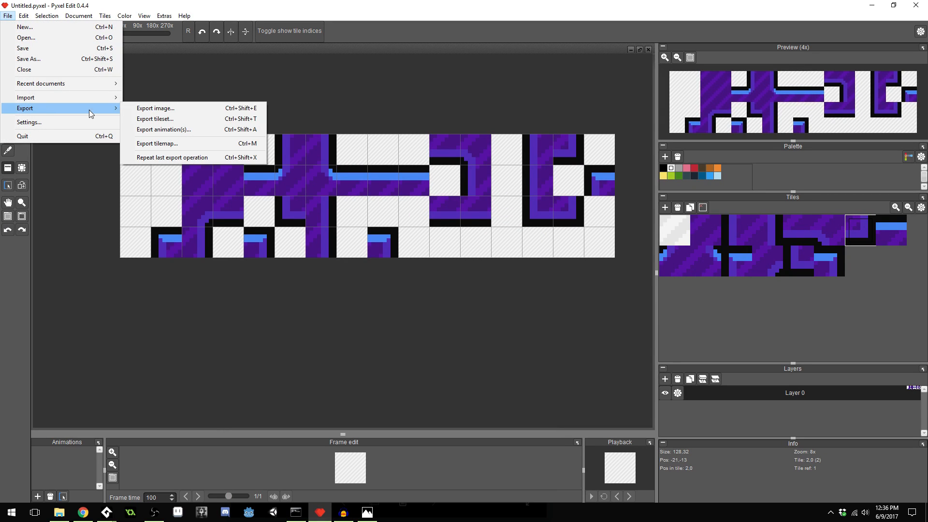
left_click(184, 110)
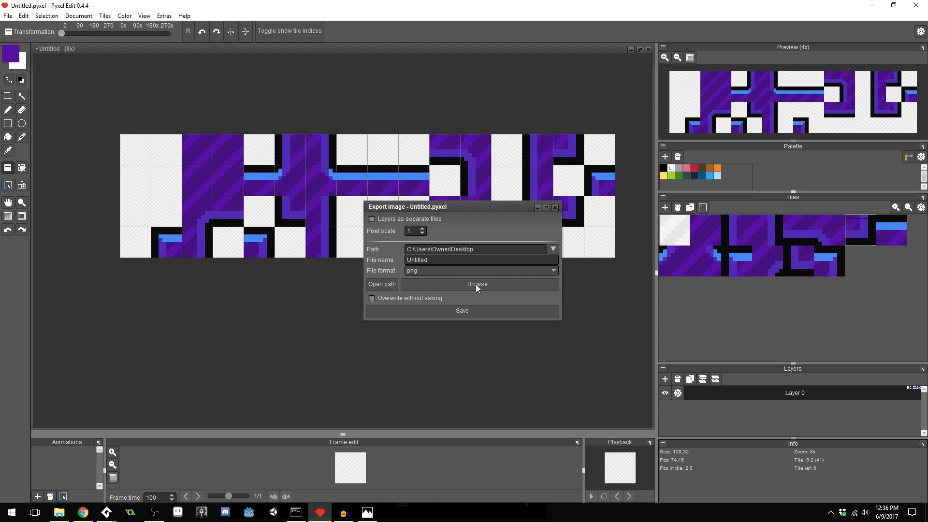
left_click(489, 284)
left_click(98, 364)
key("ctrl+a")
type("new_autotile")
key("Return")
left_click(479, 314)
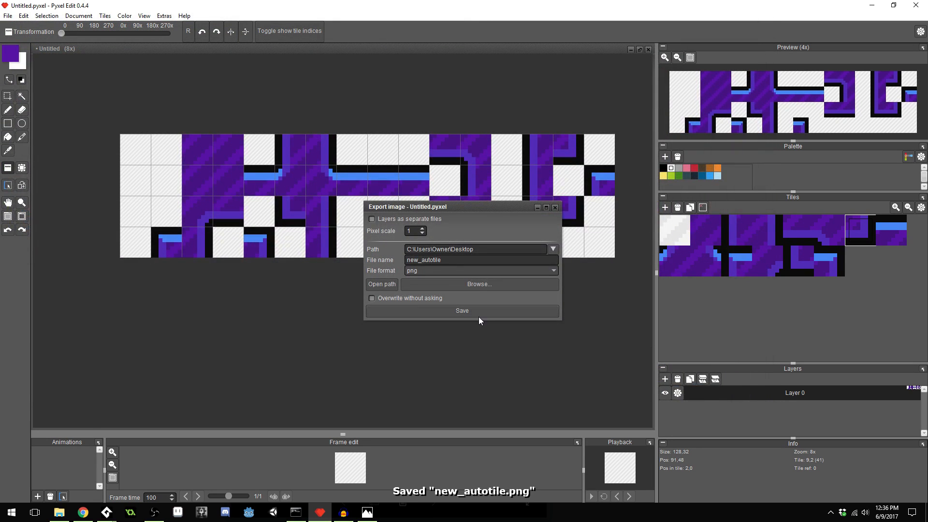
left_click(556, 207)
middle_click_drag(414, 210, 432, 218)
scroll(412, 212, "up", 1)
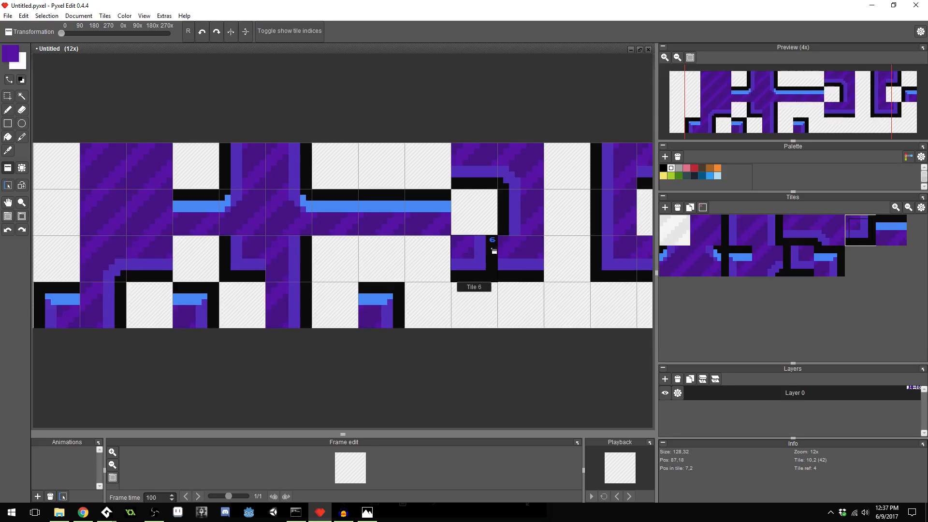
middle_click_drag(439, 198, 399, 194)
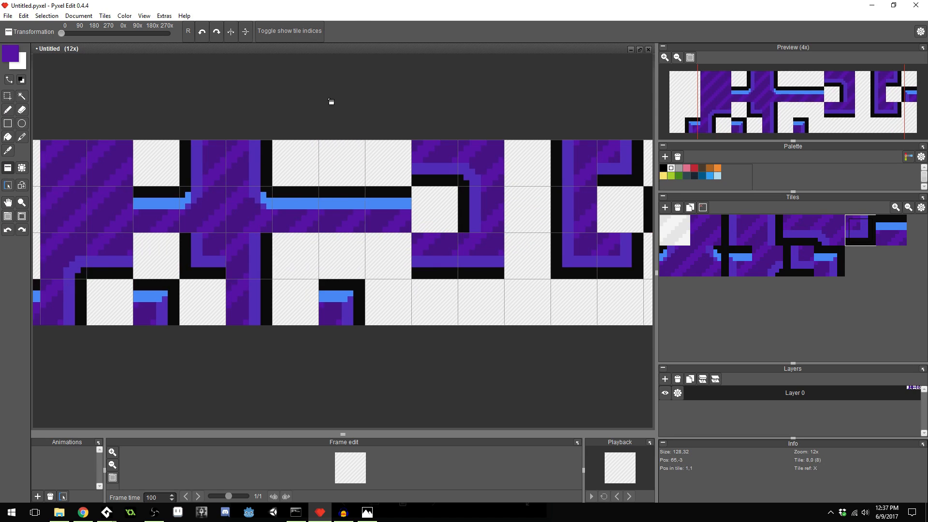
scroll(369, 146, "down", 2)
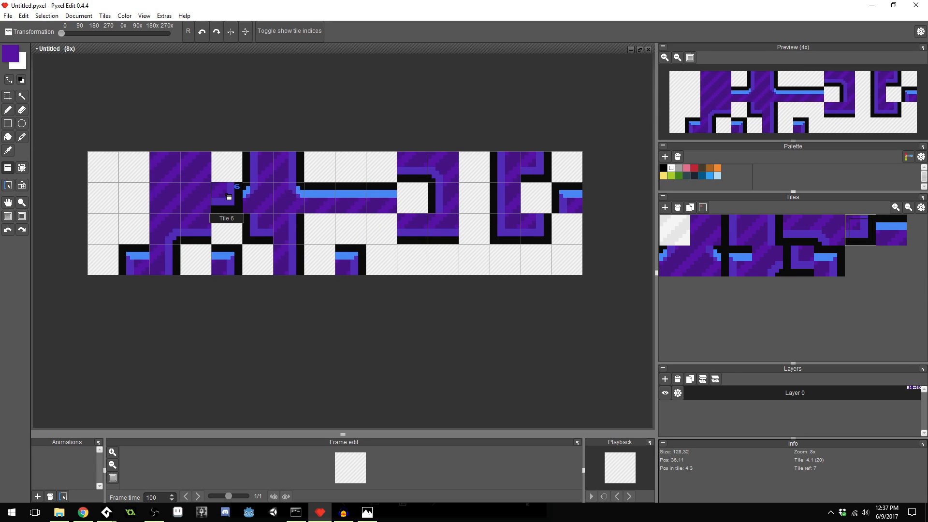
Set the pen's foreground color to near-white, RGB 253, 254, 254
left_click(7, 111)
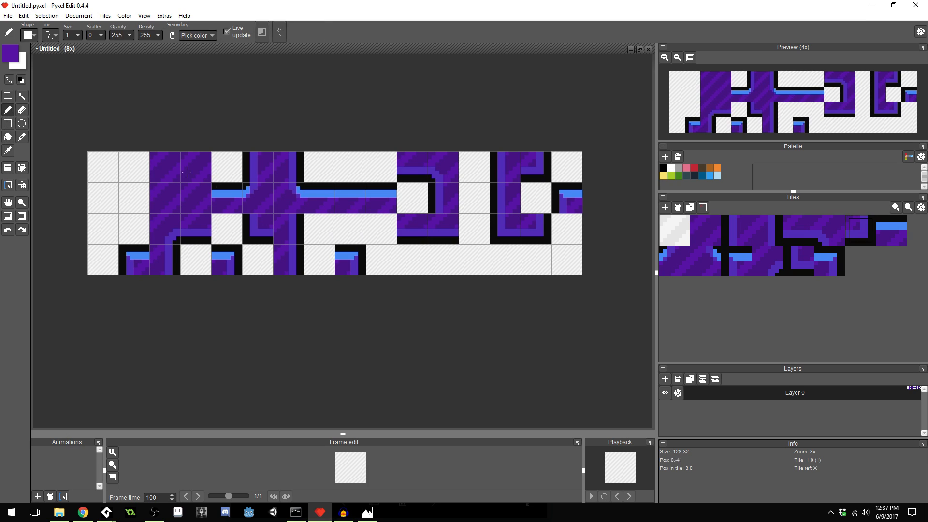
right_click(231, 195)
left_click(9, 53)
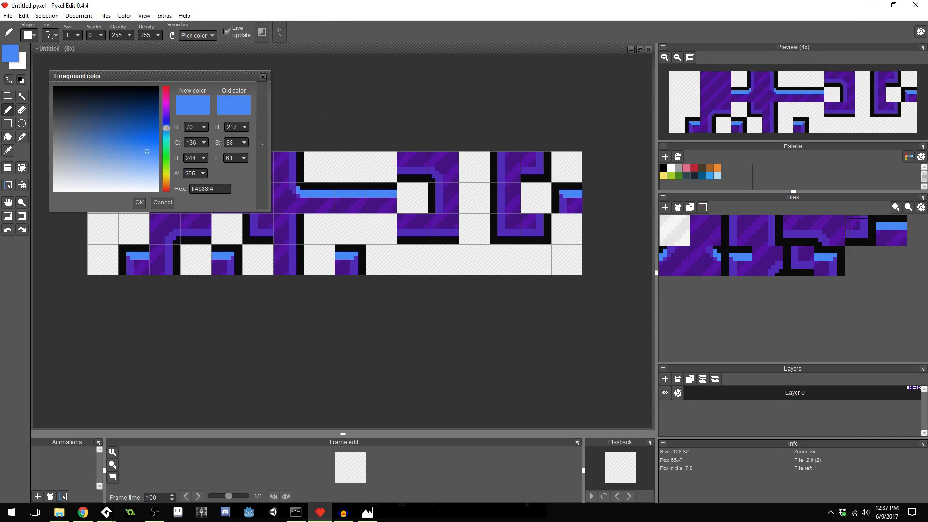
left_click(120, 188)
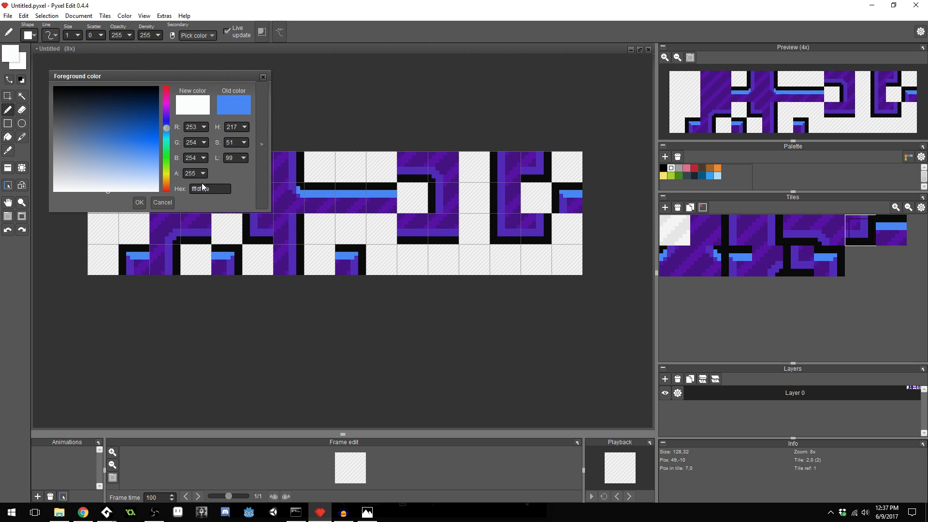
left_click(140, 203)
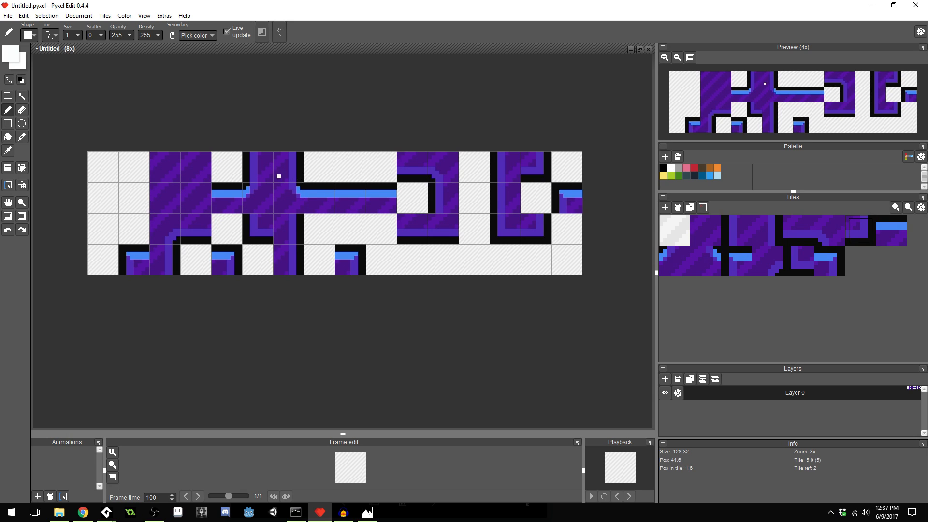
Try filling the blue top-edge highlight in row 2 with white, and undo the fills
key("f")
left_click(232, 193)
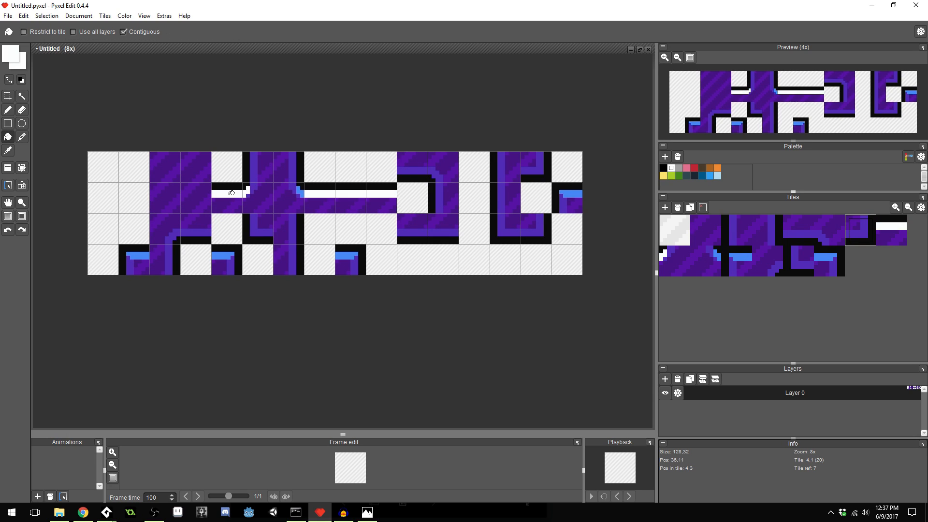
left_click(298, 189)
key("ctrl+z")
key("ctrl+z")
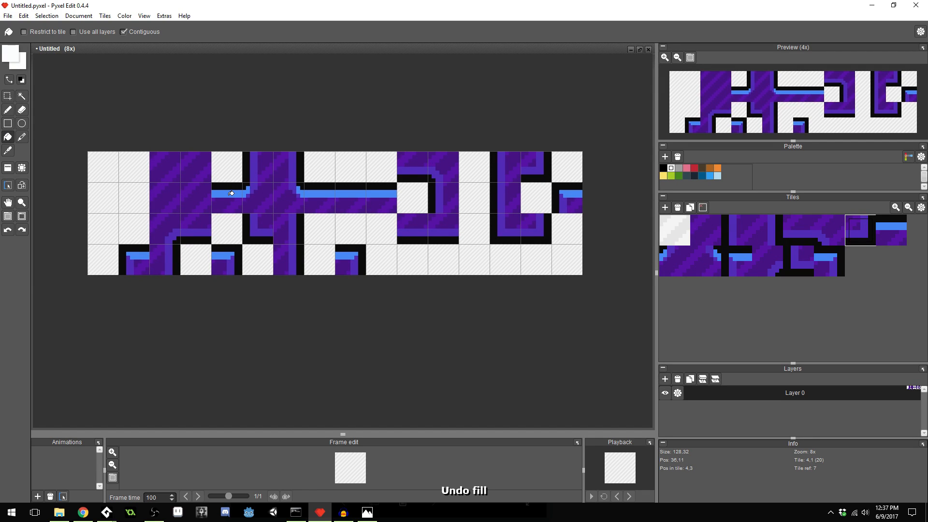
Fill the blue highlights of the top-edge, inner-corner and upper corner tiles with white
left_click(232, 194)
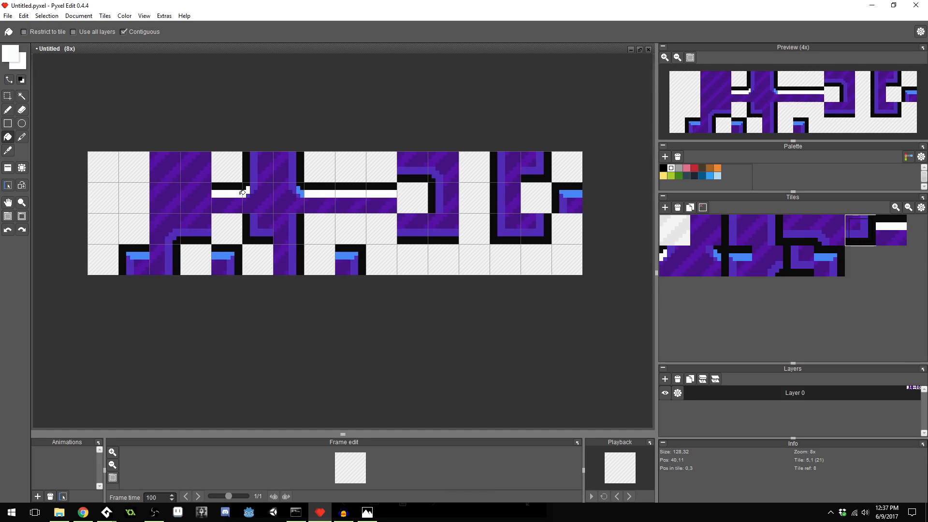
left_click(304, 189)
left_click(571, 190)
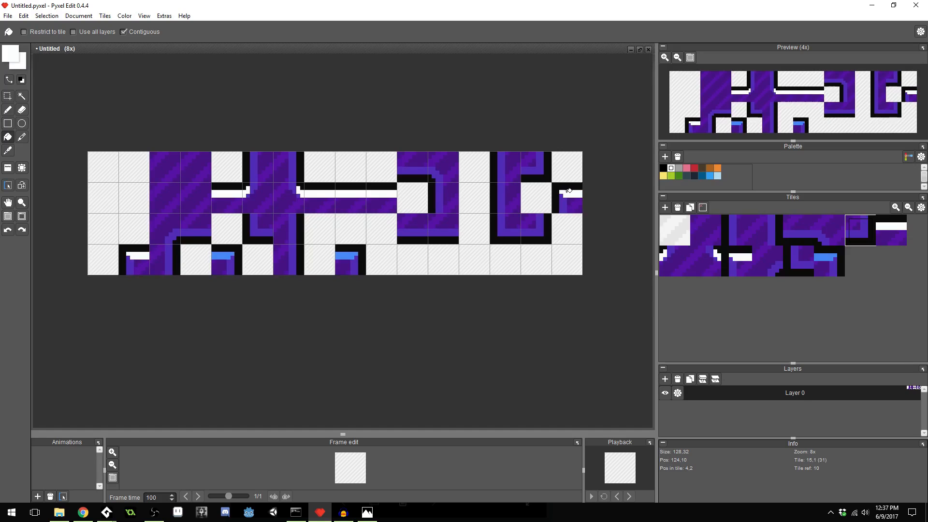
left_click(222, 254)
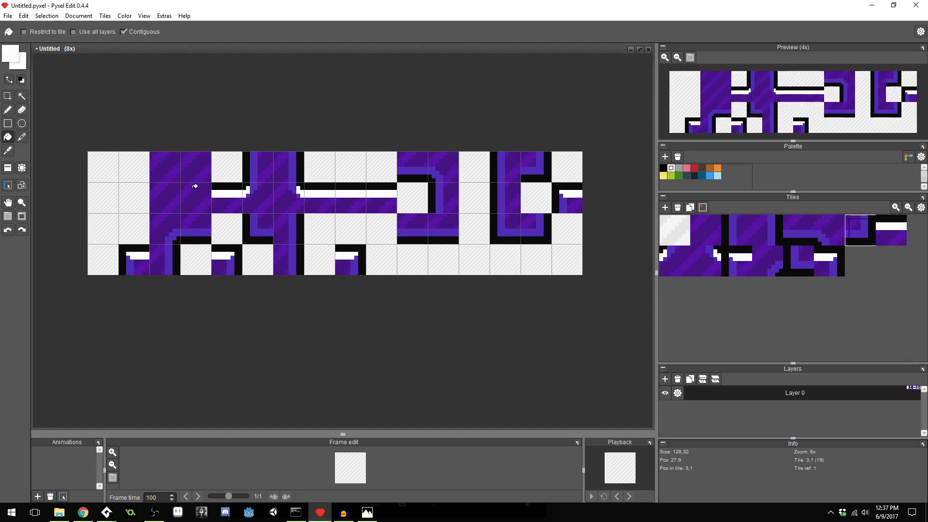
Try white pen marks on the solid purple tiles in columns 3 and 4
left_click(8, 110)
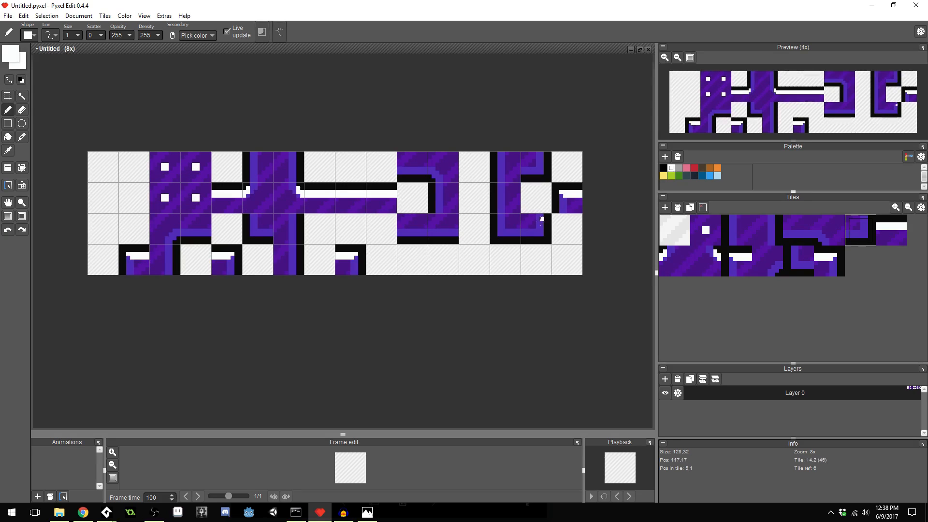
key("ctrl+z")
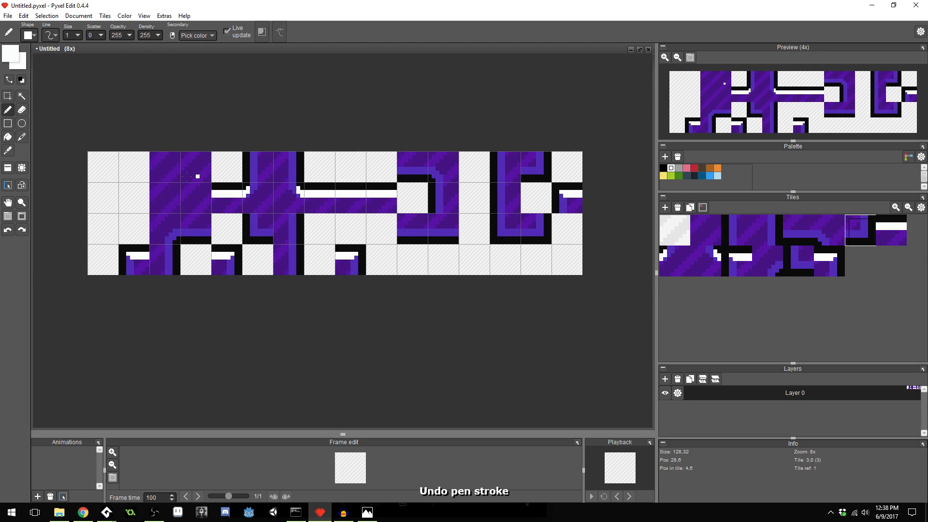
mouse_move(194, 196)
left_mouse_down()
mouse_move(215, 200)
mouse_move(179, 242)
mouse_move(145, 228)
mouse_move(158, 238)
left_mouse_up()
Undo the pen marks and white highlight fills, back past the tile placement in column 15, row 3
key("ctrl+z")
key("ctrl+z")
key("ctrl+z")
key("ctrl+z")
key("ctrl+z")
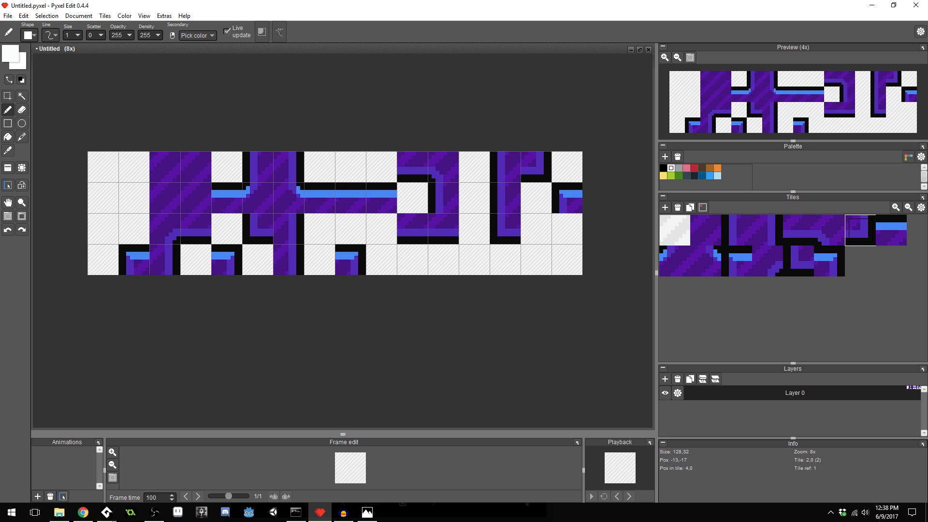
Clear all the placed tiles from the 16 by 4 canvas
left_click(7, 97)
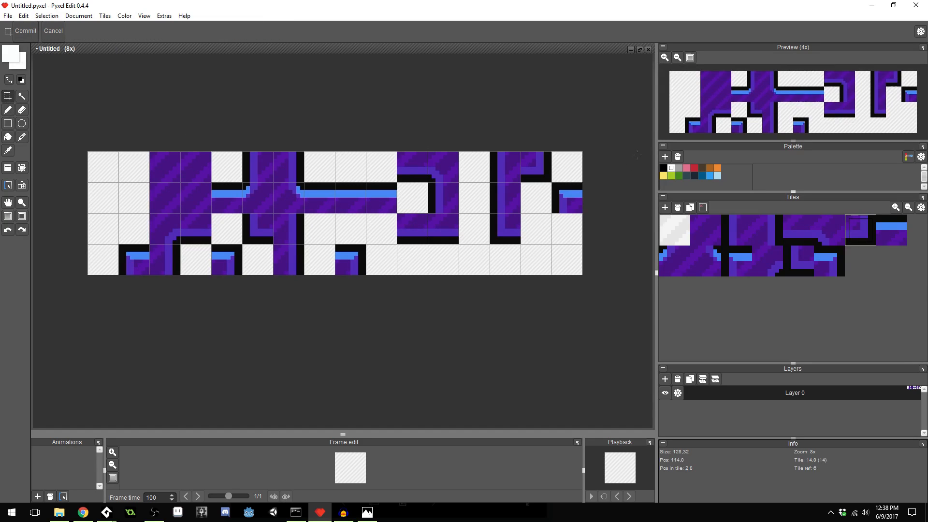
left_click(706, 230)
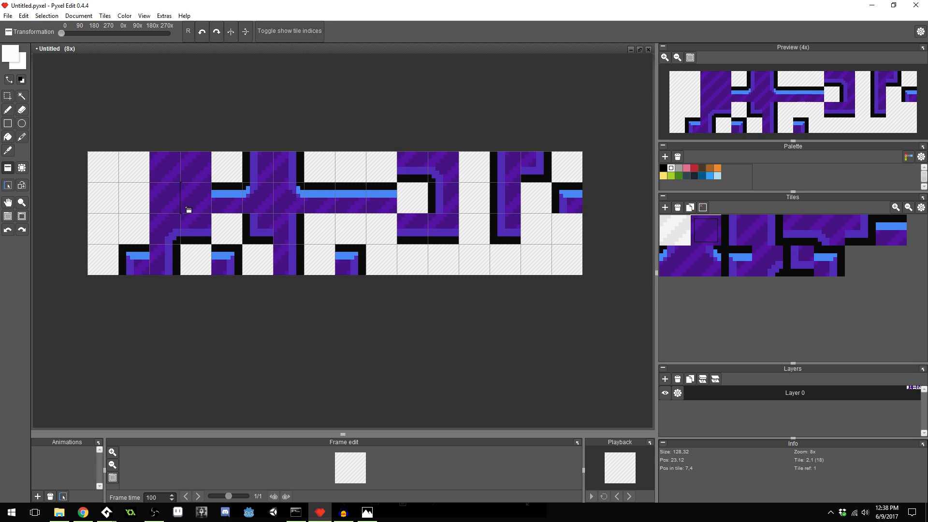
right_click(236, 177)
mouse_move(222, 173)
left_mouse_down()
mouse_move(461, 189)
mouse_move(491, 174)
mouse_move(362, 214)
mouse_move(101, 257)
mouse_move(217, 230)
mouse_move(393, 255)
mouse_move(306, 259)
mouse_move(313, 264)
left_mouse_up()
Place the upper-left corner tile in column 1, row 1, and the left-edge, solid purple and right-edge tiles across columns 1 to 3 of row 2
left_click(744, 234)
left_click(103, 198)
left_click(749, 262)
left_click(103, 167)
left_click(704, 232)
left_click(134, 198)
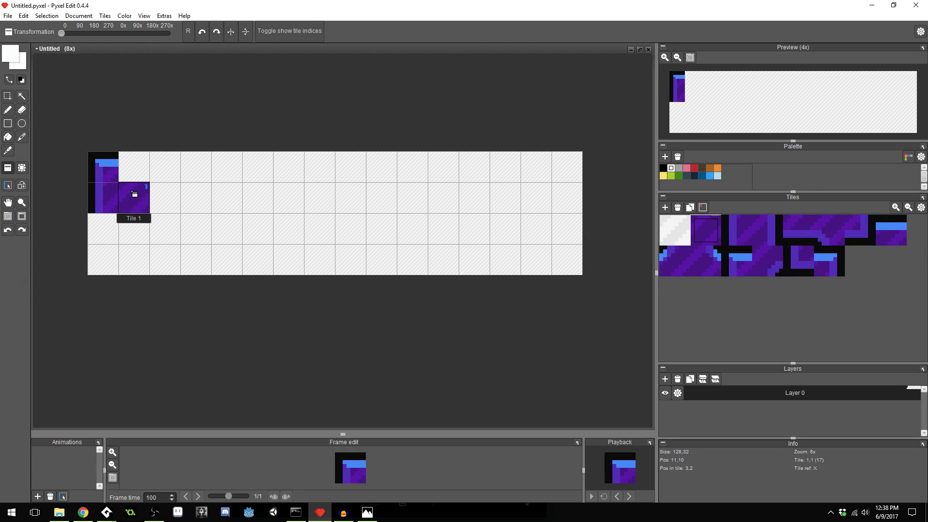
left_click(756, 230)
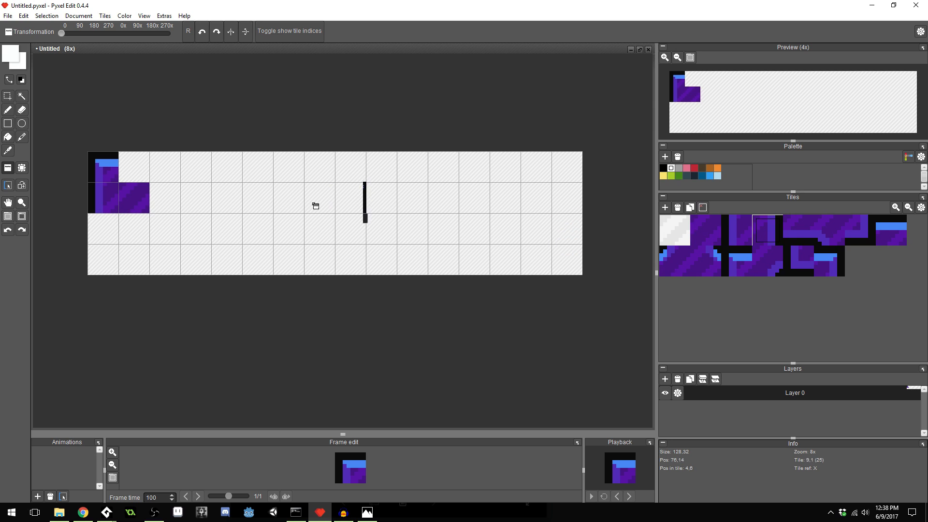
left_click(165, 198)
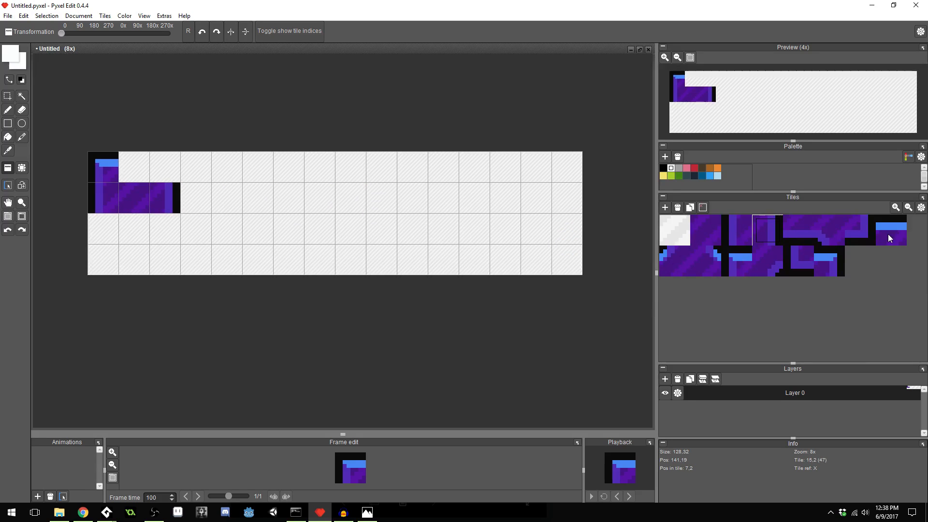
Complete the 3 by 3 block in columns 1 to 3 with the remaining corner, top-edge and bottom-edge tiles
left_click(868, 234)
left_click(173, 236)
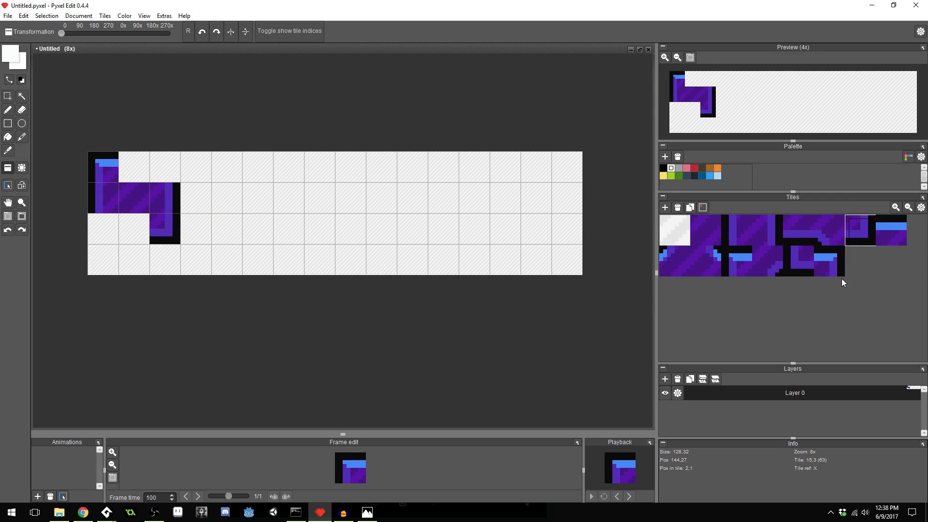
left_click(797, 234)
left_click(140, 229)
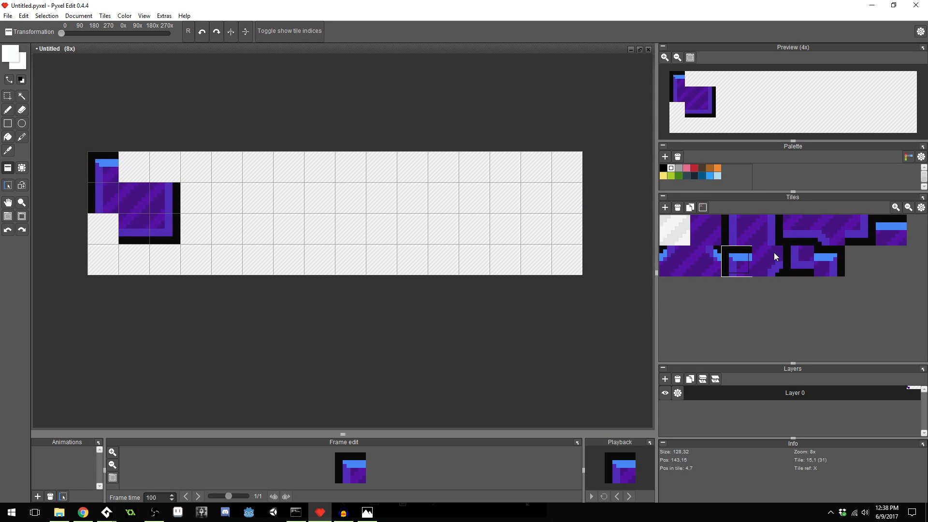
left_click(830, 268)
left_click(167, 177)
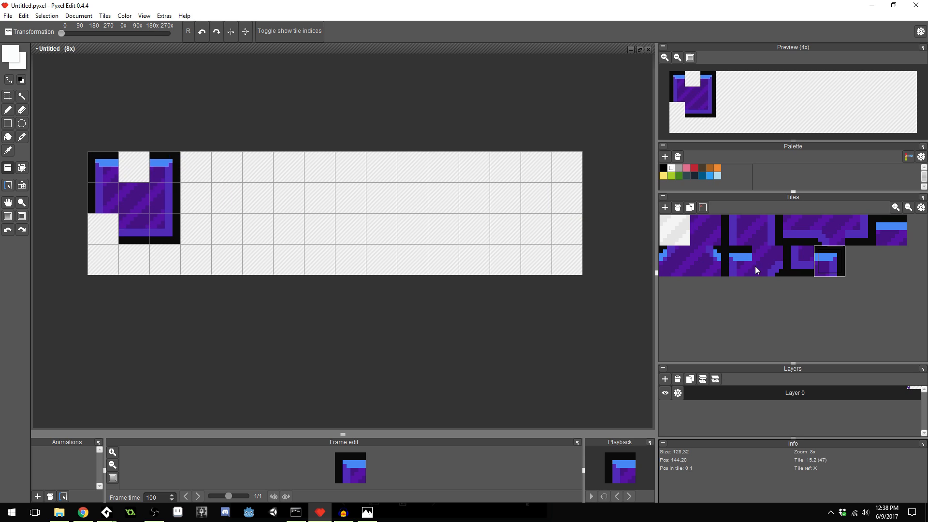
left_click(896, 231)
left_click(135, 180)
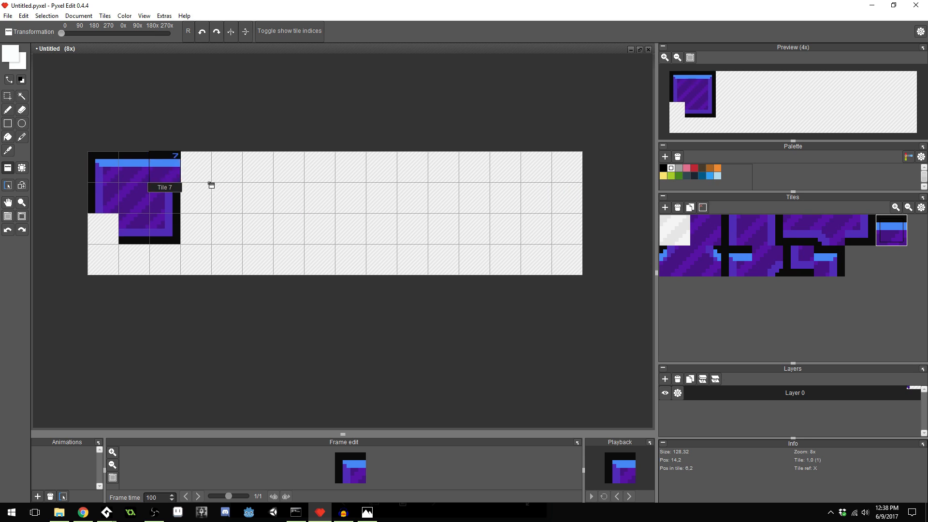
left_click(785, 261)
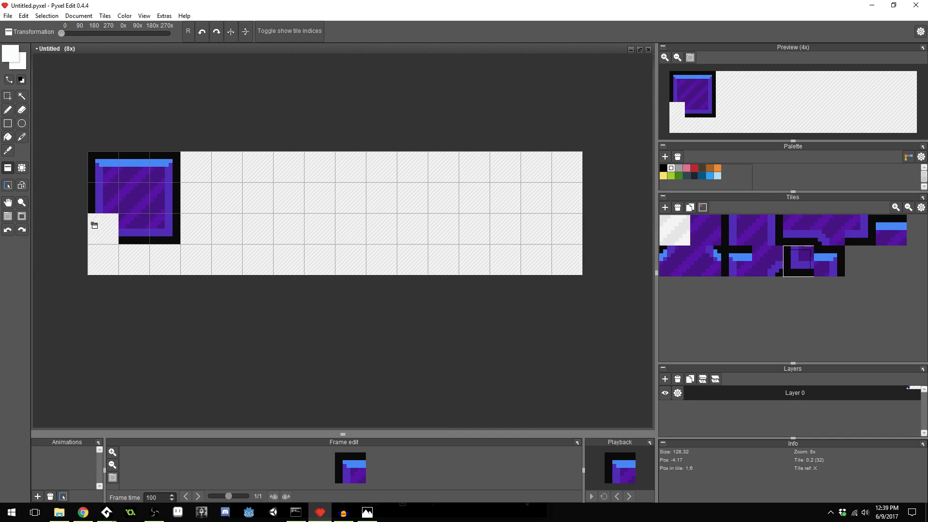
left_click(103, 226)
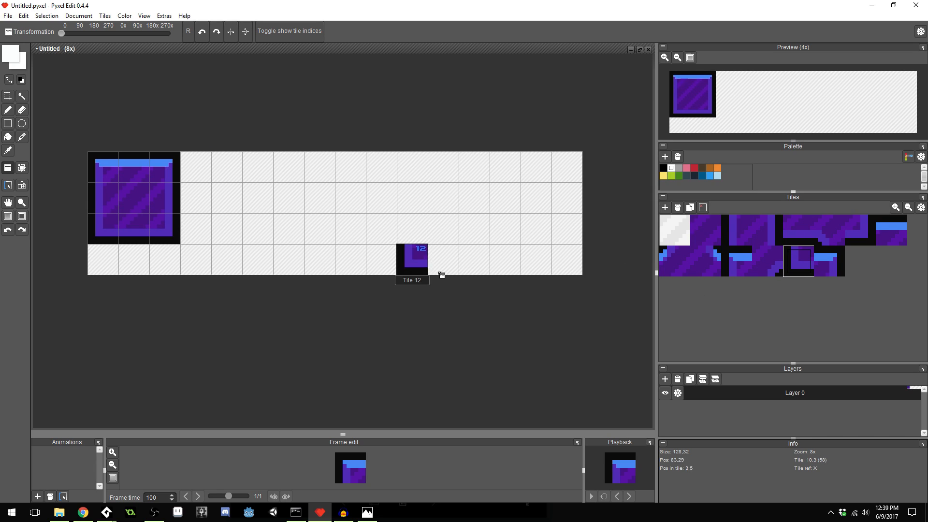
Place the four inner-corner tiles as a 2 by 2 block in columns 4 and 5, rows 1 and 2
left_click(196, 167)
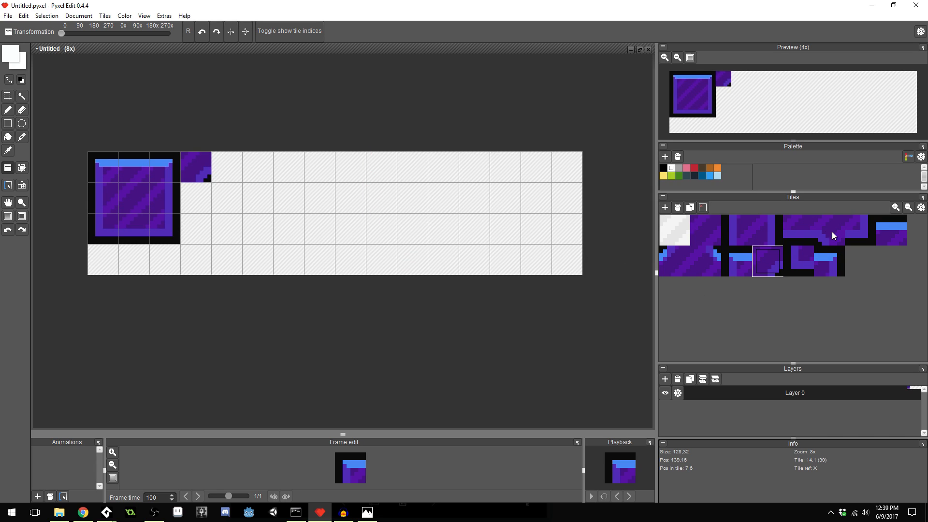
left_click(708, 265)
left_click(204, 197)
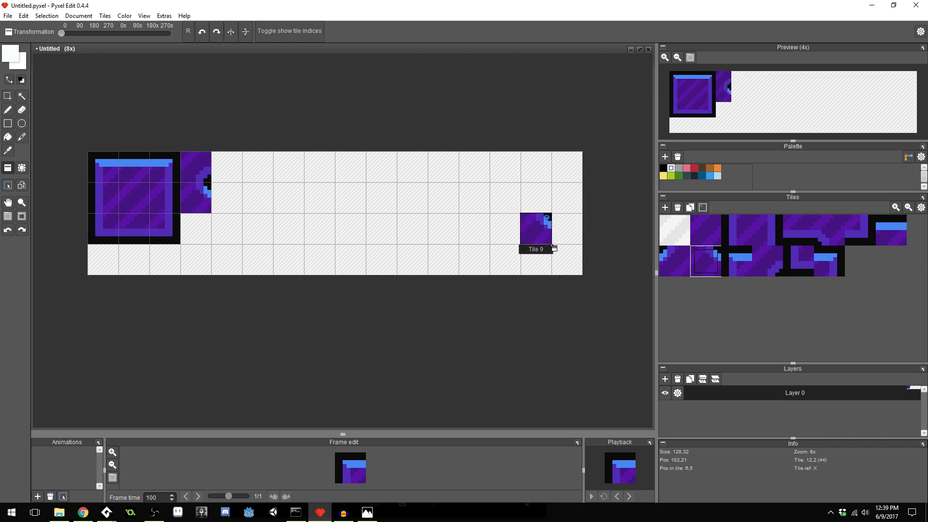
left_click(674, 260)
left_click(234, 196)
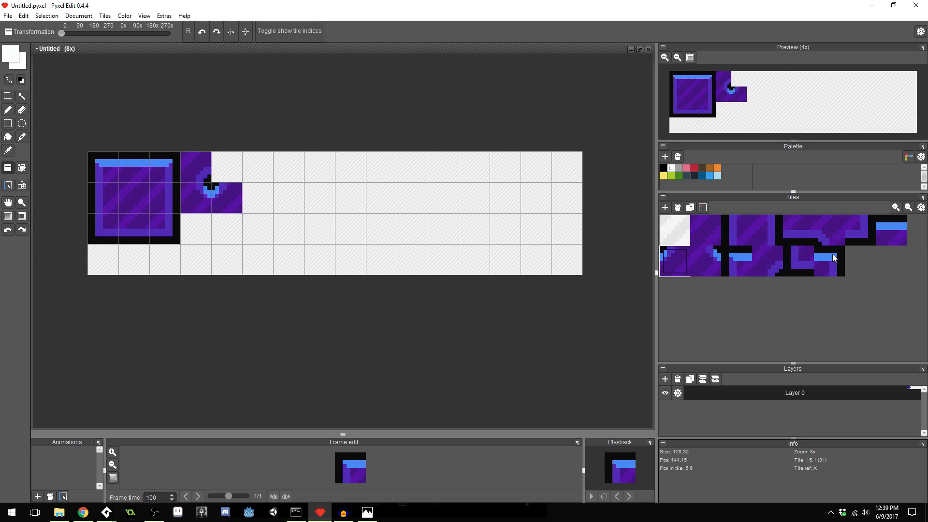
left_click(825, 234)
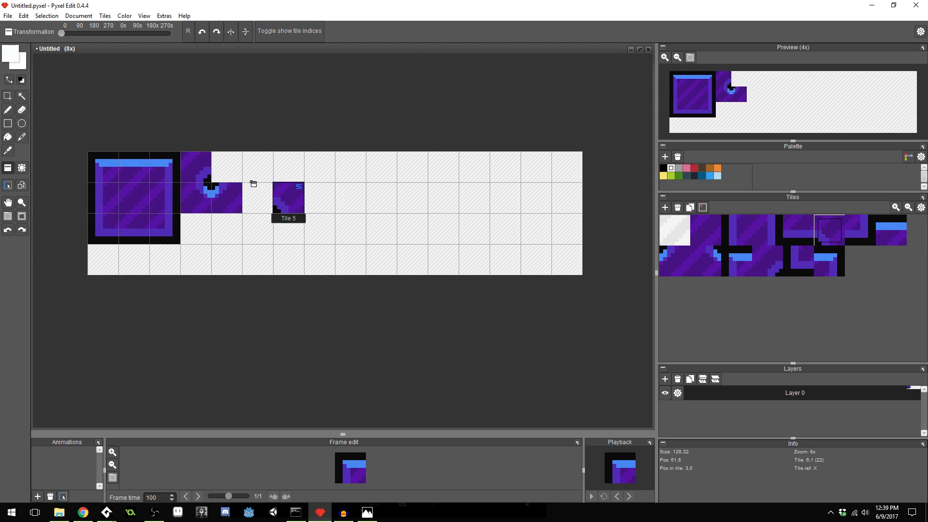
left_click(223, 166)
Import the new_autotile image from the Desktop and compare it with the tile block document
left_click(11, 16)
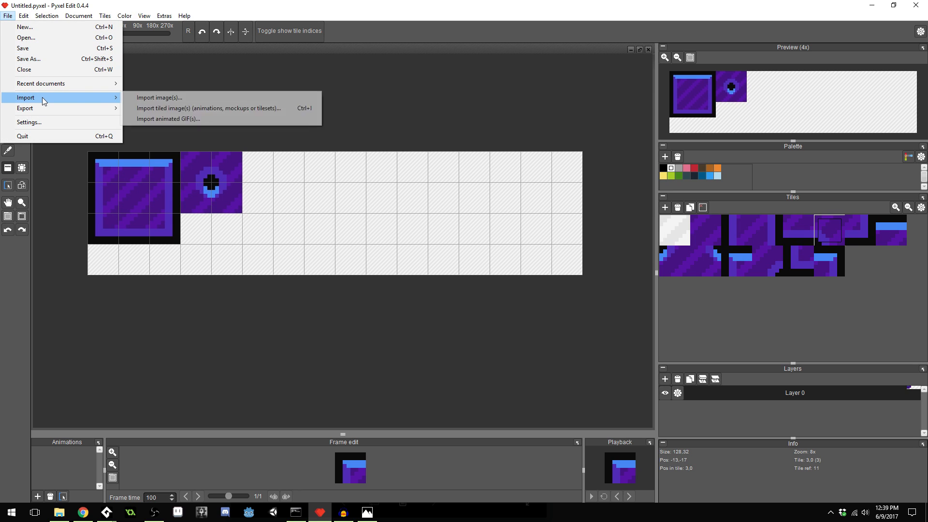
left_click(158, 98)
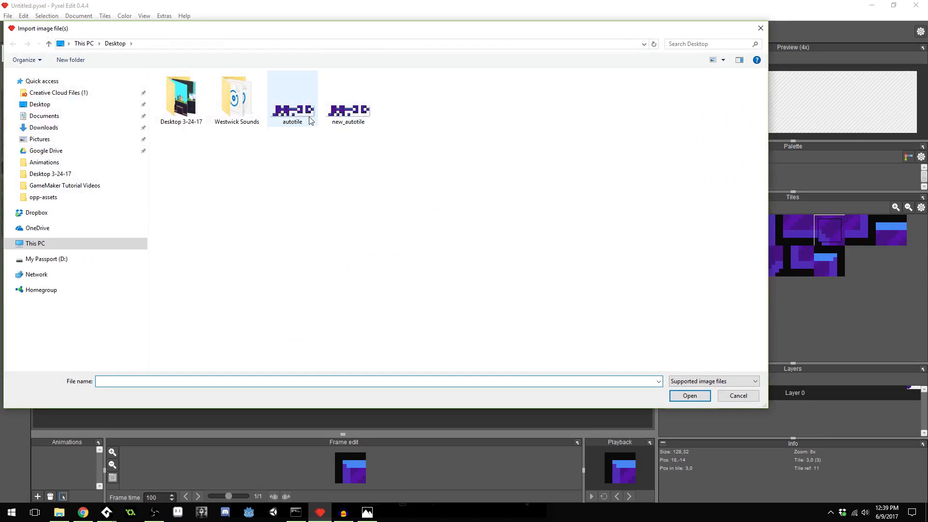
left_click(348, 110)
left_click(690, 395)
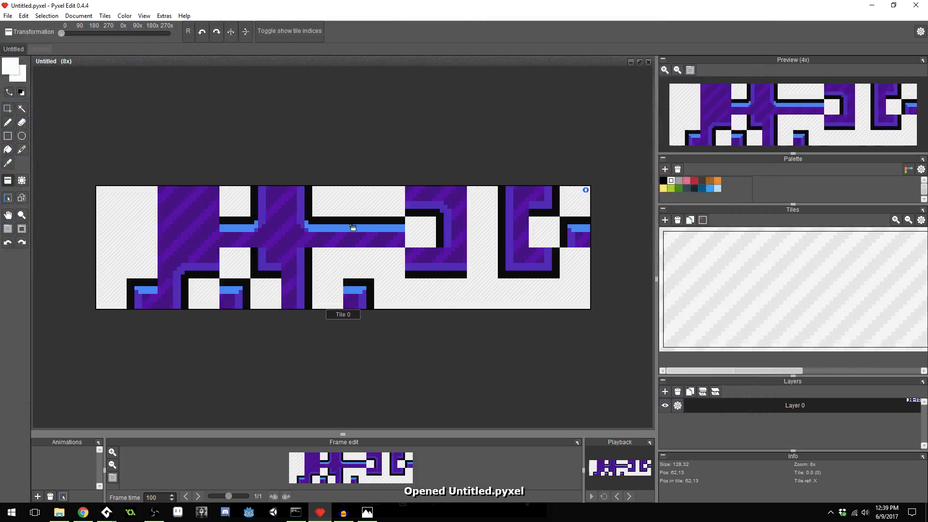
left_click(40, 49)
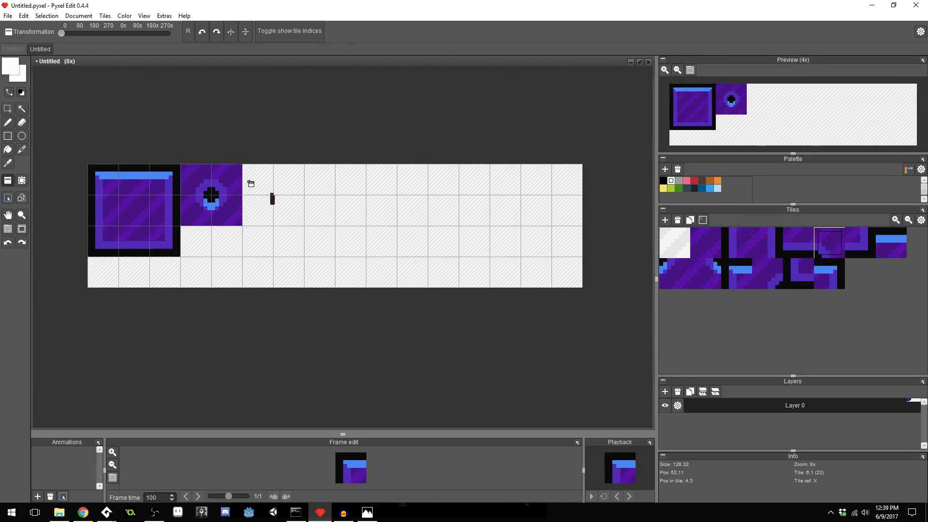
left_click(14, 49)
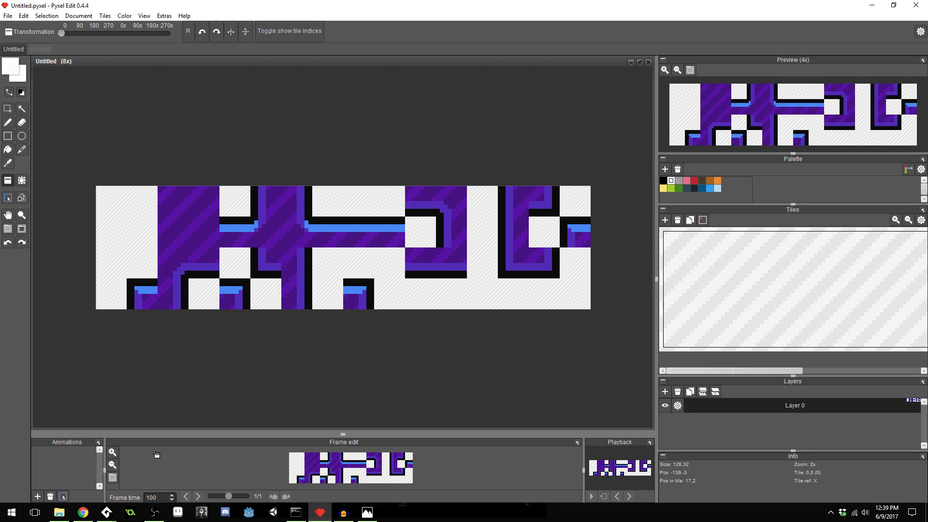
Switch to the Platformer Shooter project in GameMaker Studio 2 and run the game
mouse_move(106, 511)
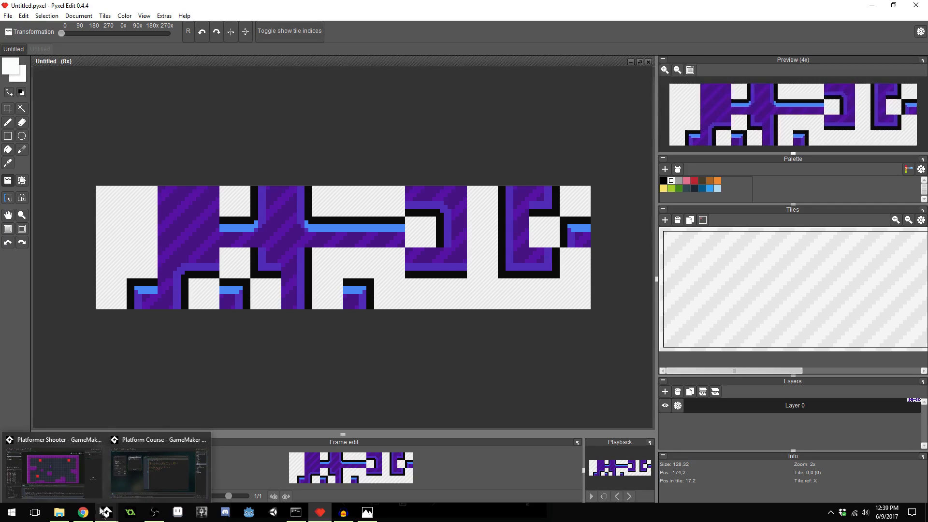
left_click(60, 477)
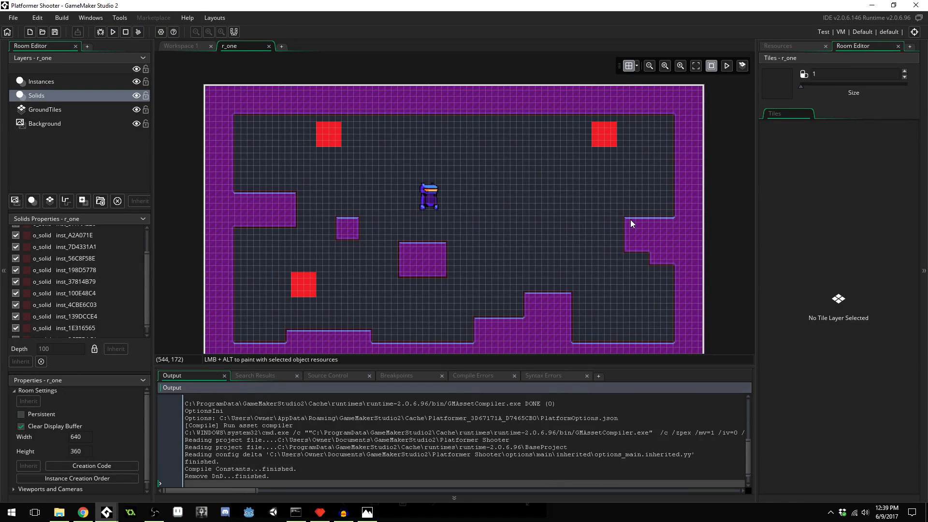
key("d")
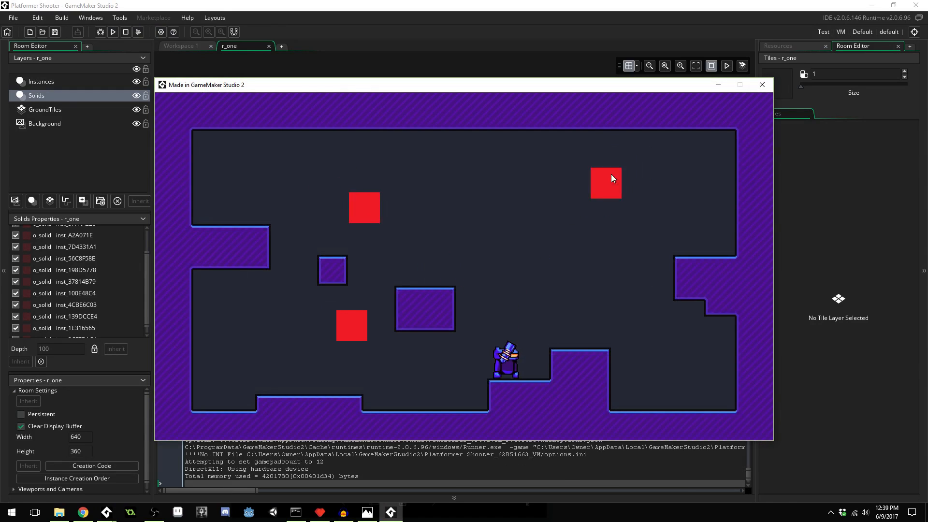
Test the shooting by moving the player over the ground steps and firing at the red squares
key("w")
left_click(621, 174)
key("d")
left_click(675, 147)
left_click(703, 163)
key("d")
left_click(449, 279)
left_click(458, 257)
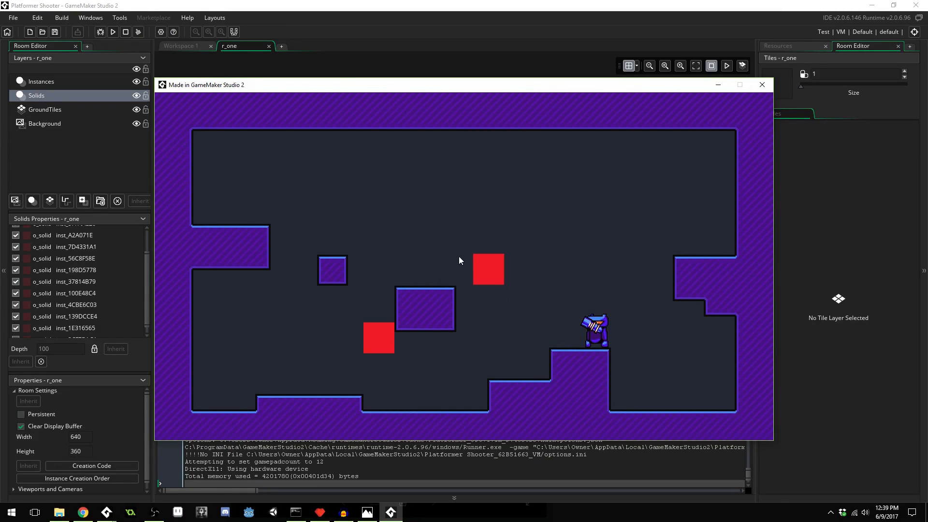
left_click(457, 256)
left_click(455, 253)
key("a")
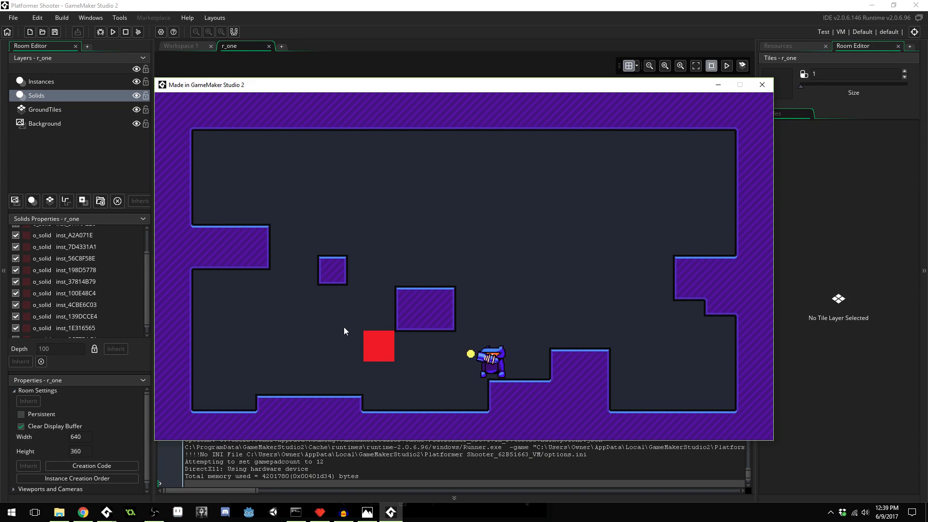
left_click(342, 330)
left_click(335, 345)
key("a")
left_click(288, 328)
left_click(251, 340)
left_click(244, 324)
Move the player over the floating blocks and the left ledge to check the auto-tiled platforms in play
key("d")
key("w")
key("a")
key("w")
key("a")
key("w")
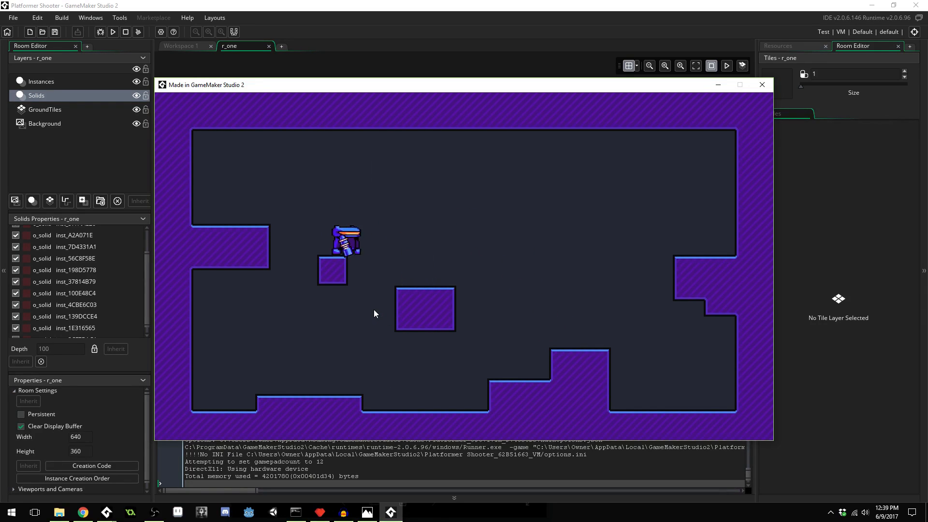
key("w")
key("a")
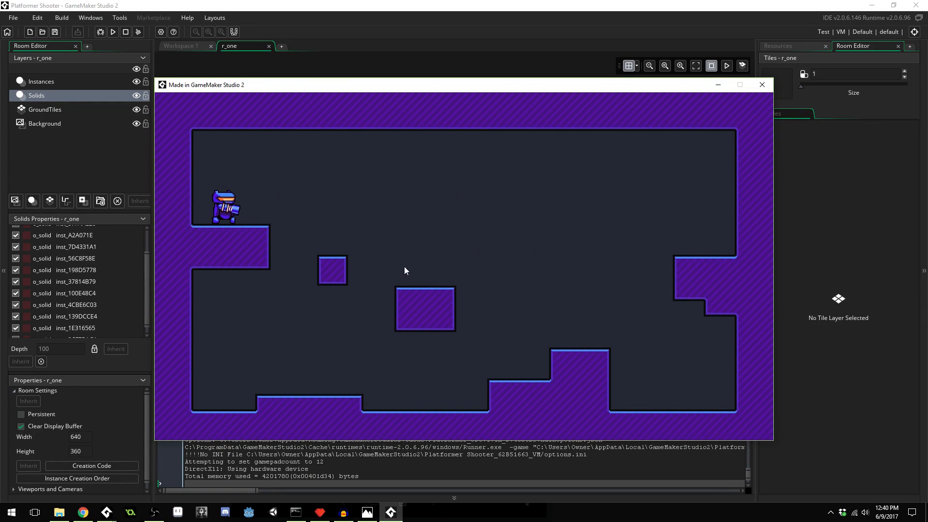
key("d")
key("w")
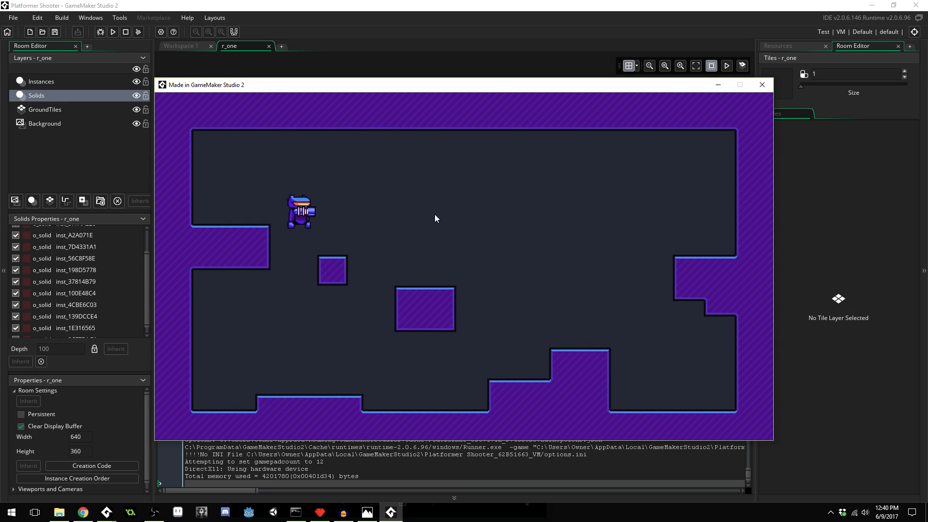
key("d")
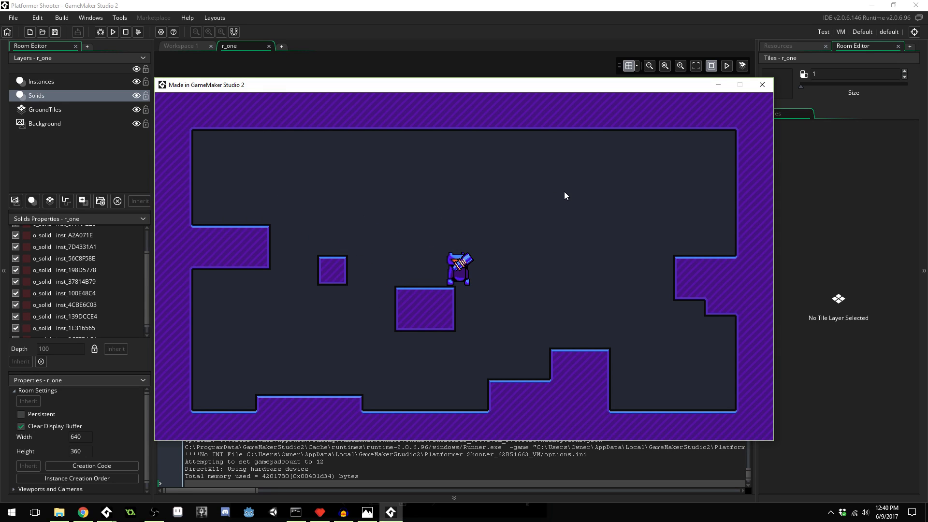